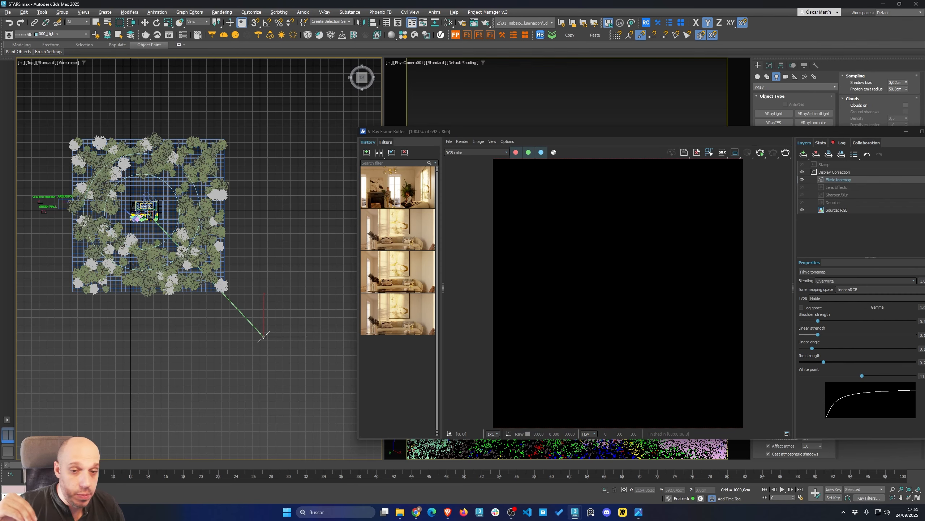
Start an interactive render of the camera view in the V-Ray Frame Buffer
left_click_drag(664, 131, 496, 91)
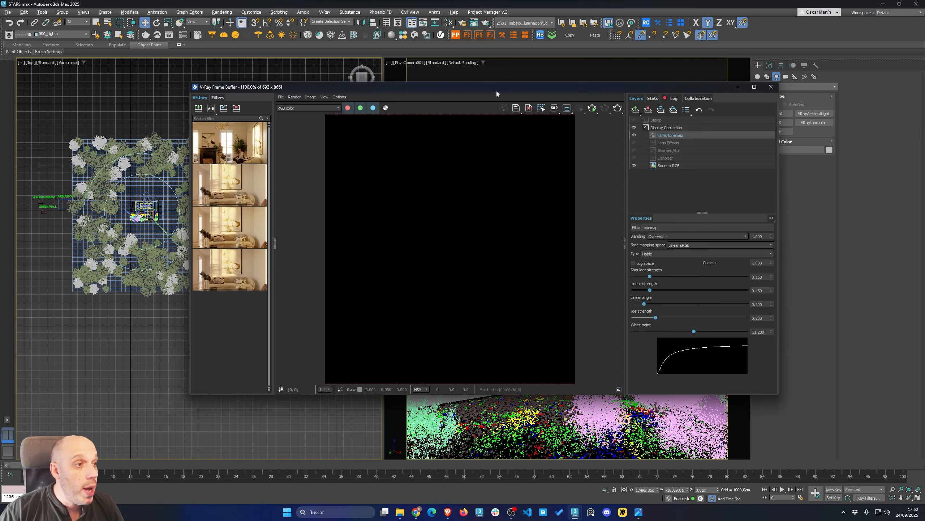
left_click(594, 108)
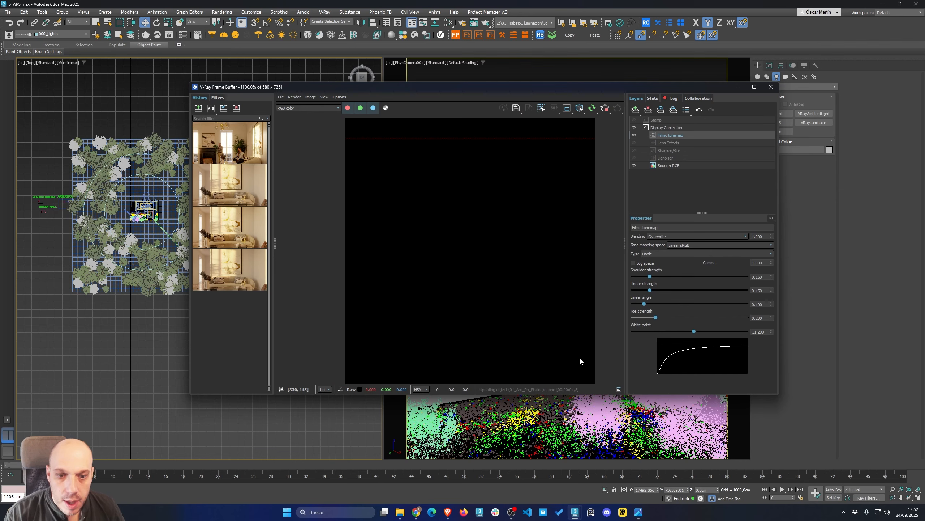
scroll(550, 358, "down", 1)
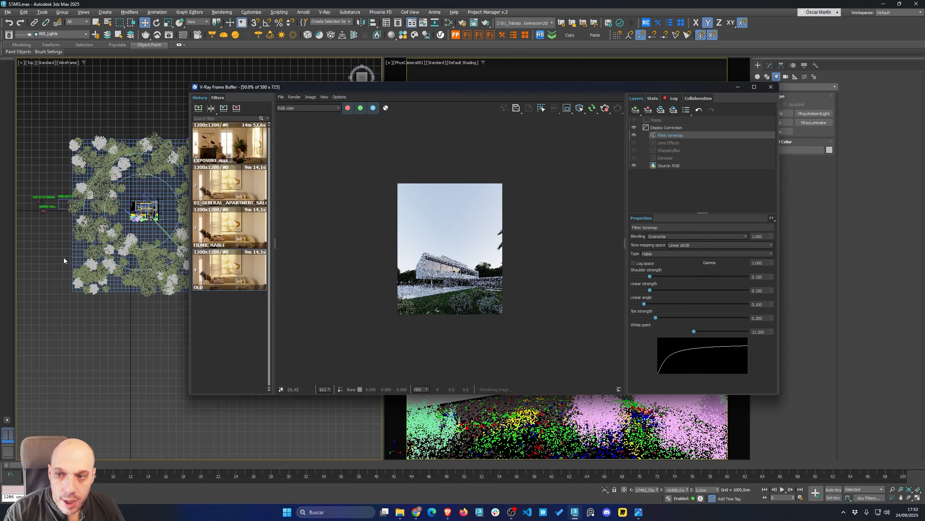
Lower the V-Ray Sun toward the horizon to turn the scene into a night setting
middle_click_drag(108, 271, 117, 246, "alt")
middle_click_drag(117, 246, 177, 254)
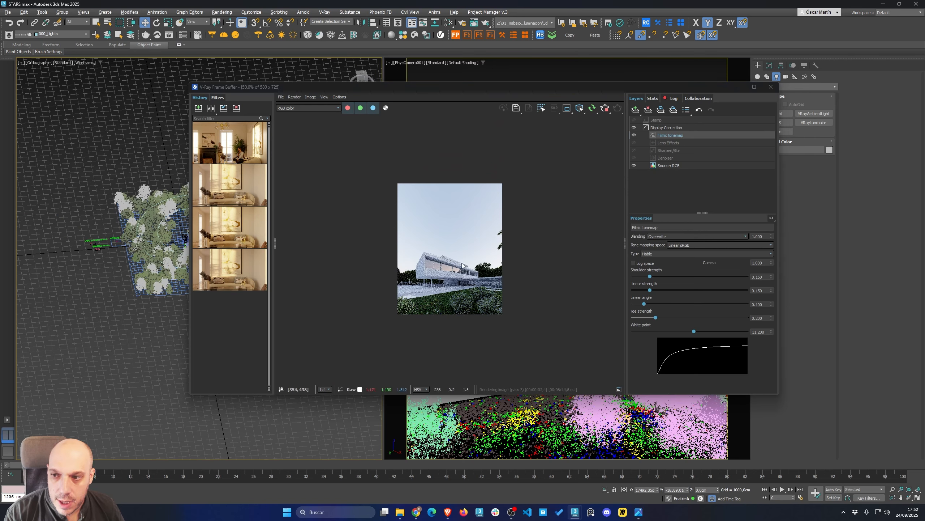
middle_click_drag(161, 301, 88, 304)
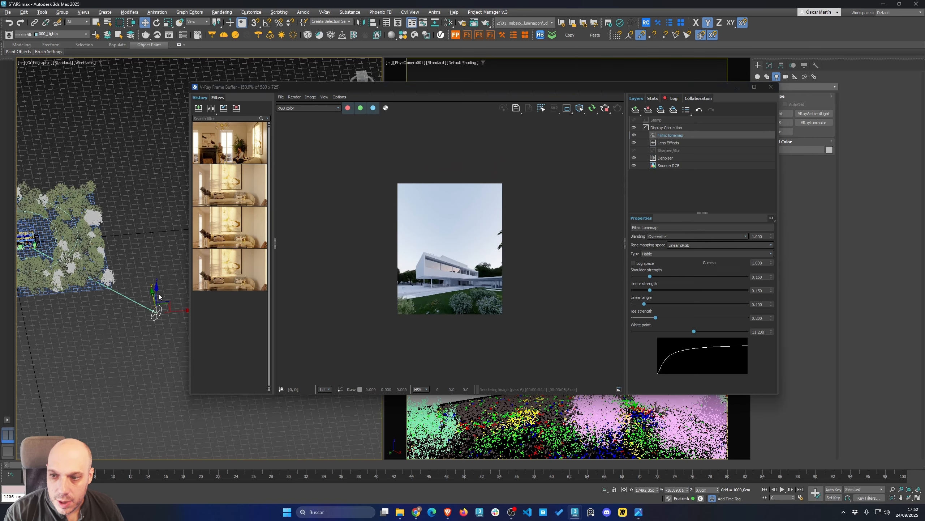
left_click_drag(156, 290, 160, 301)
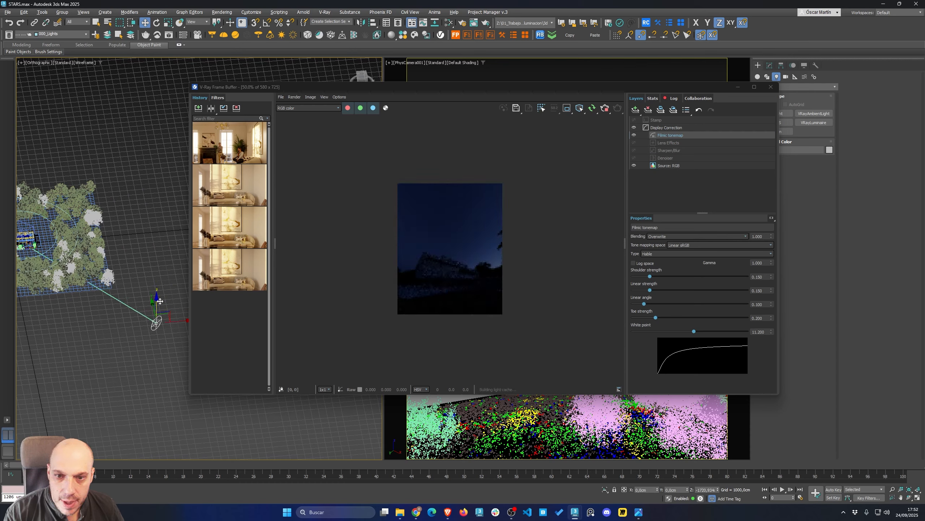
Hide the frame buffer's history and layers panels, then reposition and enlarge the frame buffer window
scroll(450, 258, "up", 1)
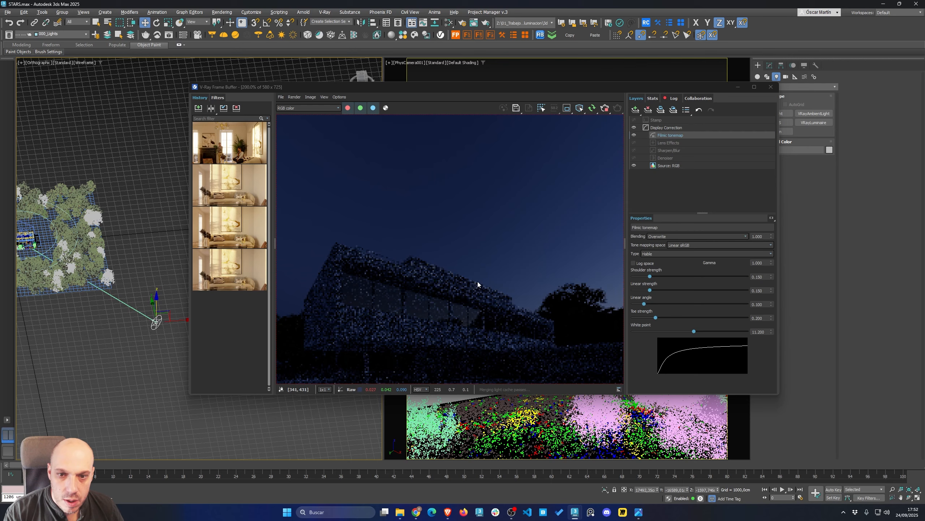
double_click(626, 222)
double_click(274, 244)
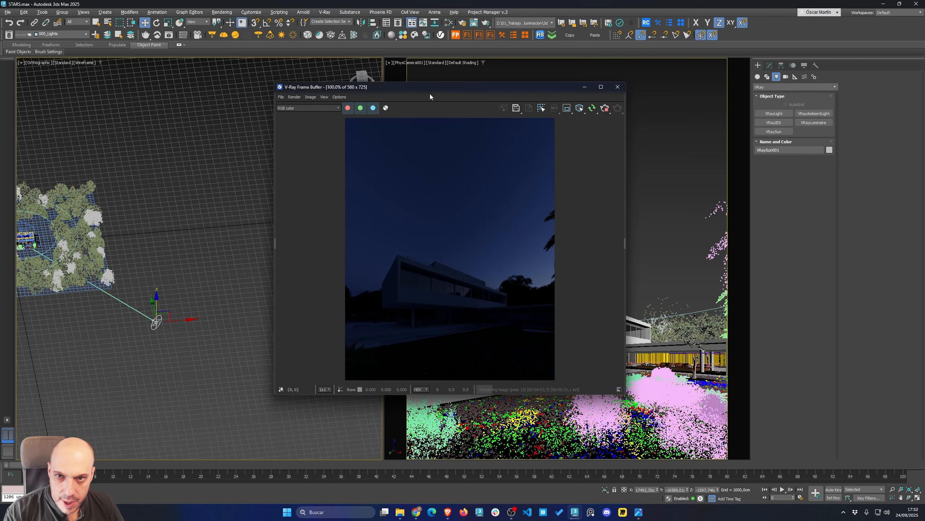
left_click_drag(429, 94, 550, 56)
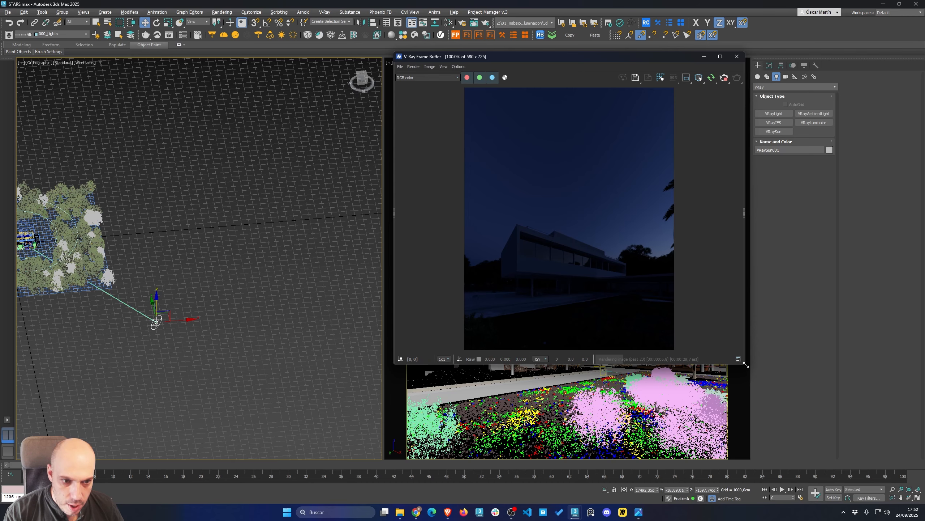
left_click_drag(746, 365, 742, 458)
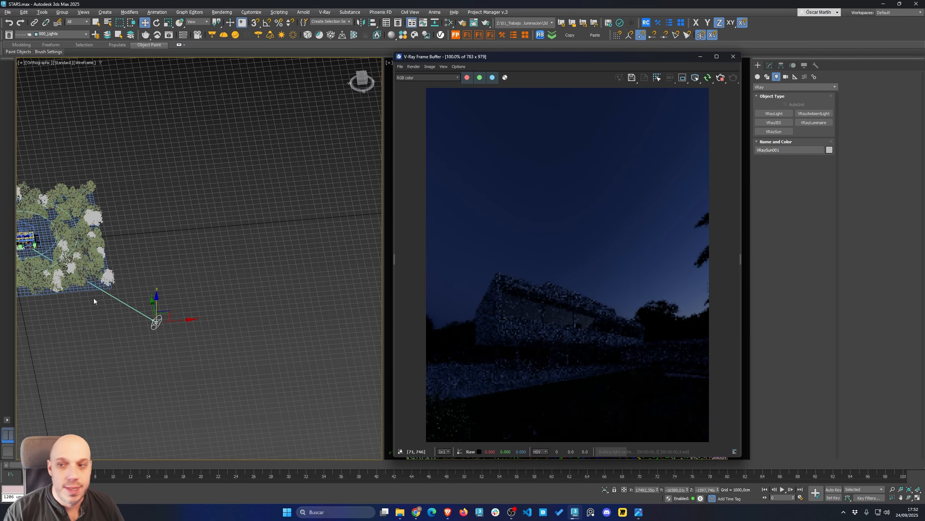
Enable Stars & Milky Way in the V-Ray Sun's night sky parameters, leaving the moon off
middle_click_drag(94, 299, 147, 276)
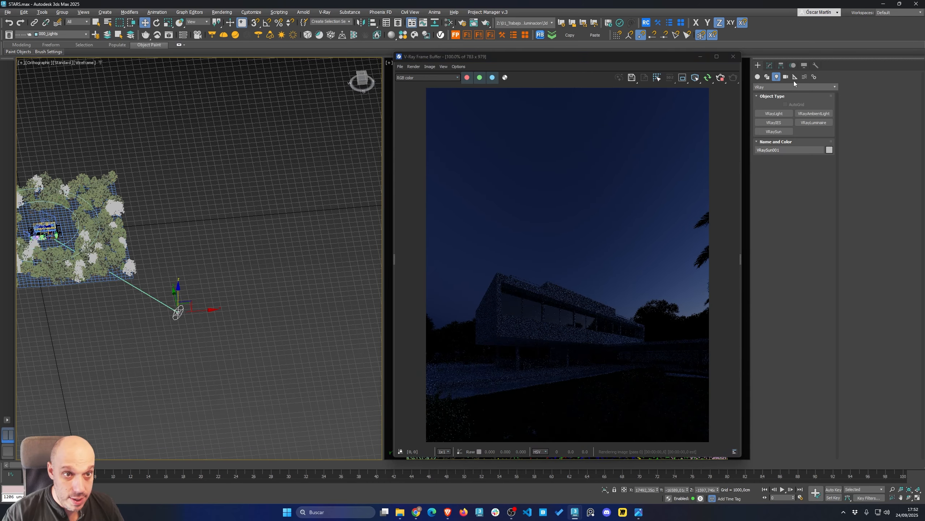
left_click(771, 66)
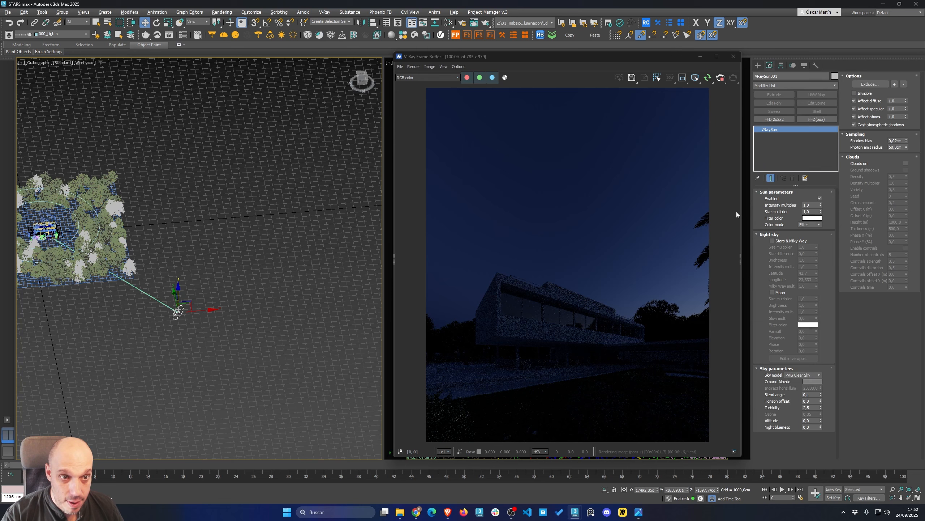
left_click(784, 241)
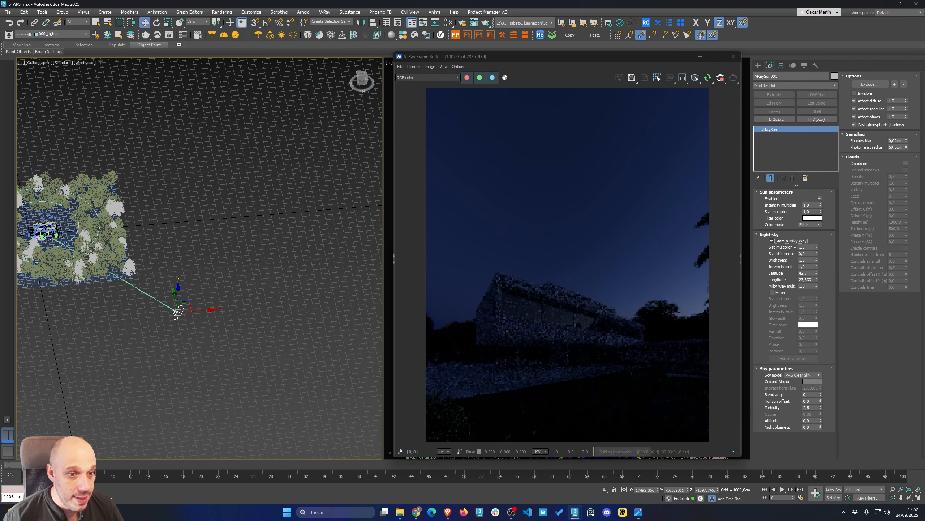
left_click(772, 293)
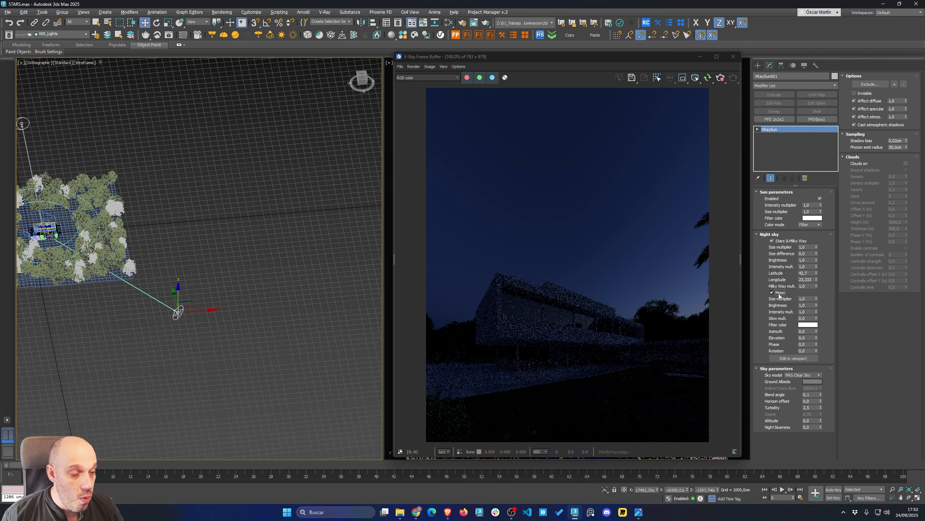
left_click(778, 293)
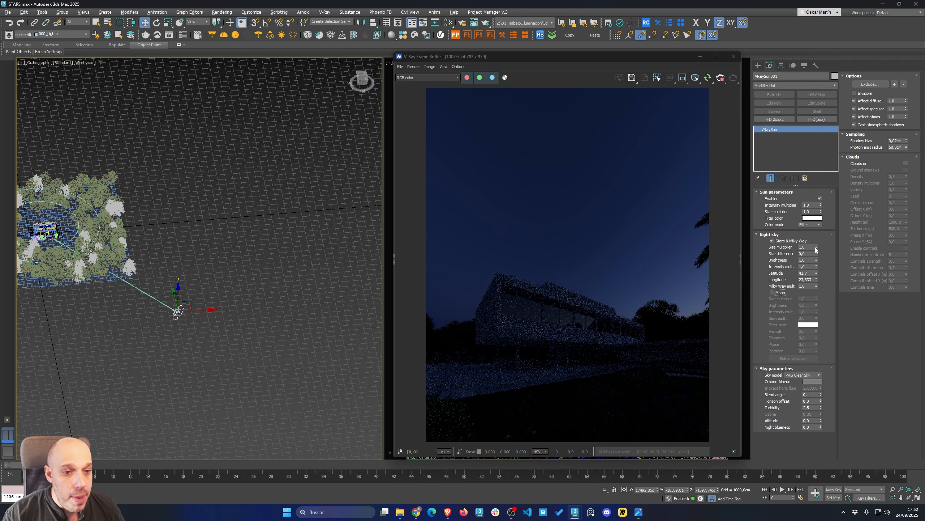
Set the stars' brightness to 50
left_click(779, 260)
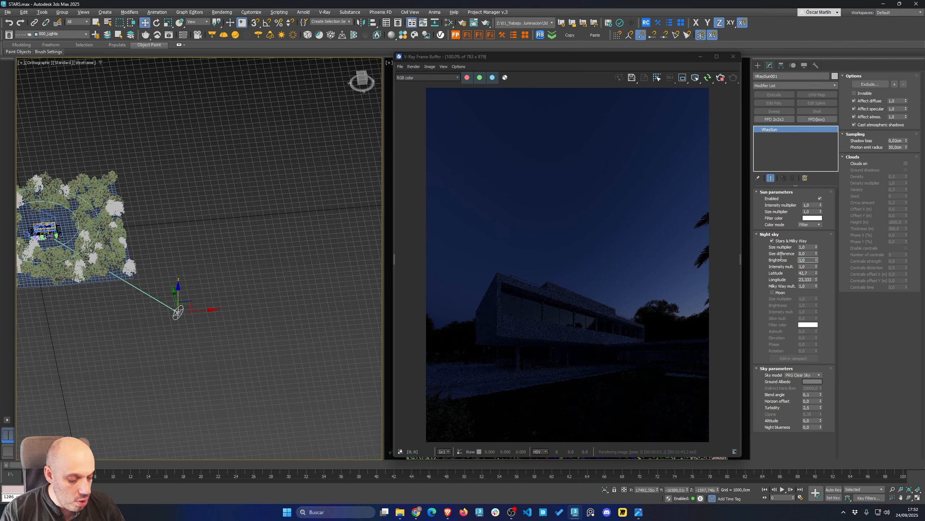
key("Return")
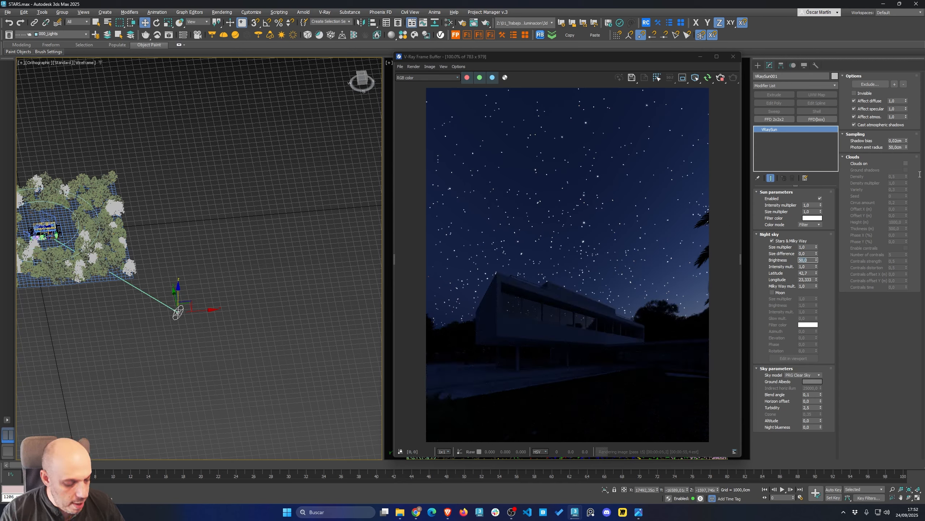
type("10")
key("Return")
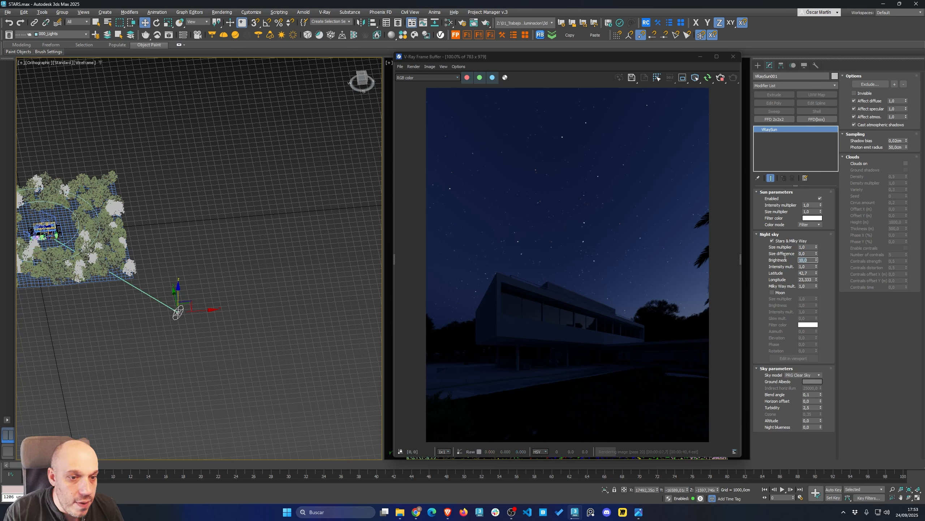
type("1")
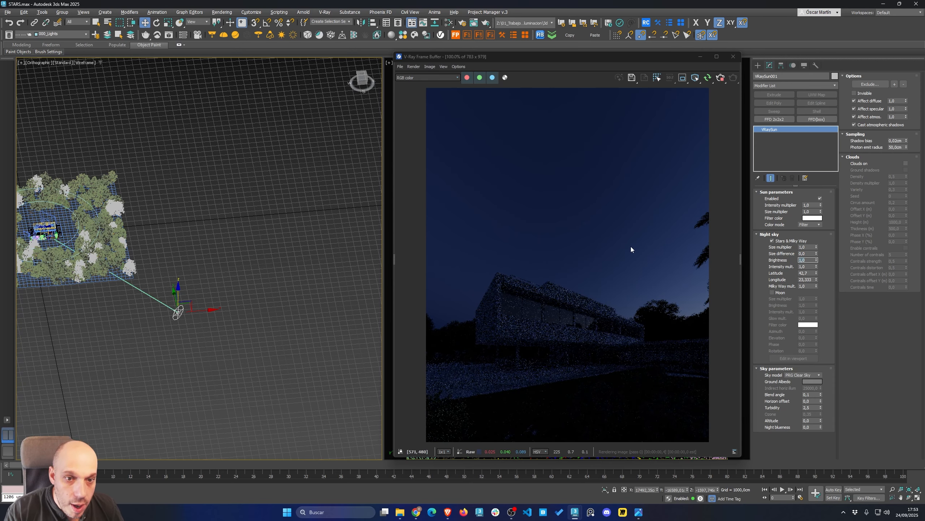
scroll(612, 239, "up", 1)
scroll(479, 241, "down", 1)
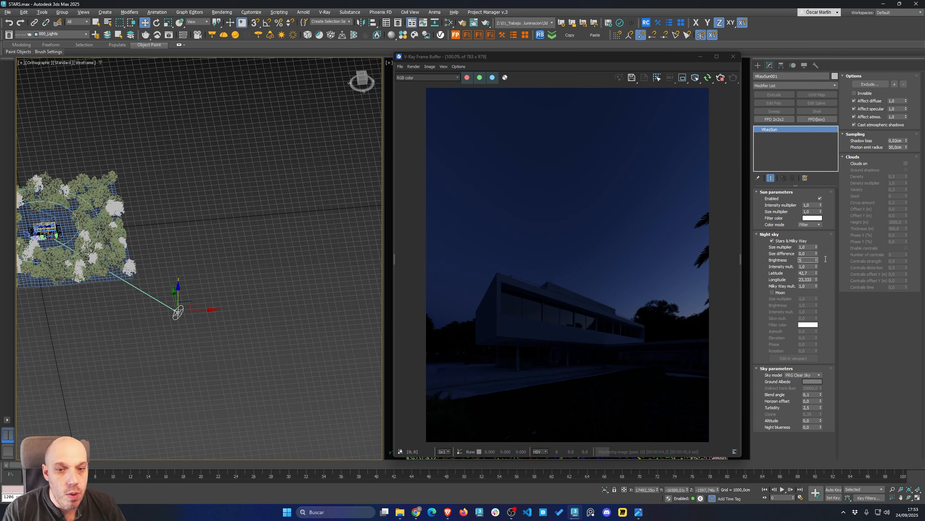
key("Return")
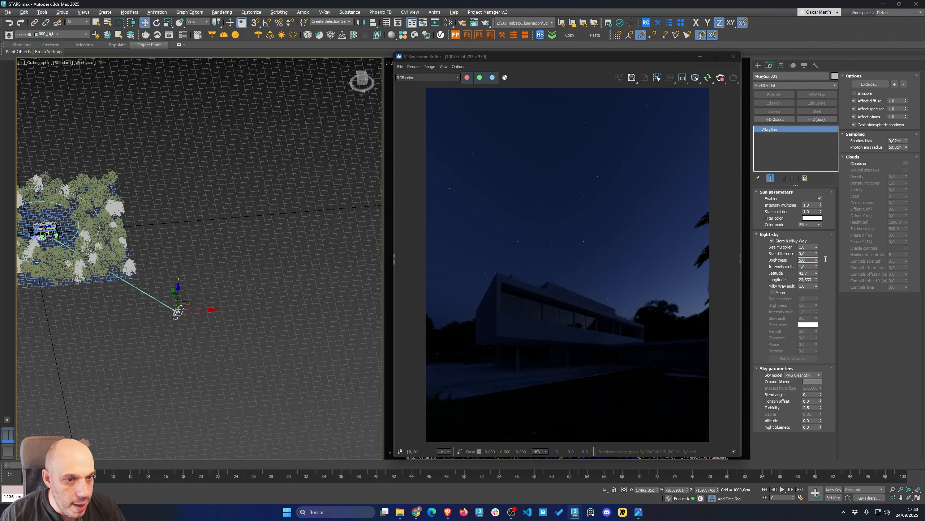
type("15")
key("Return")
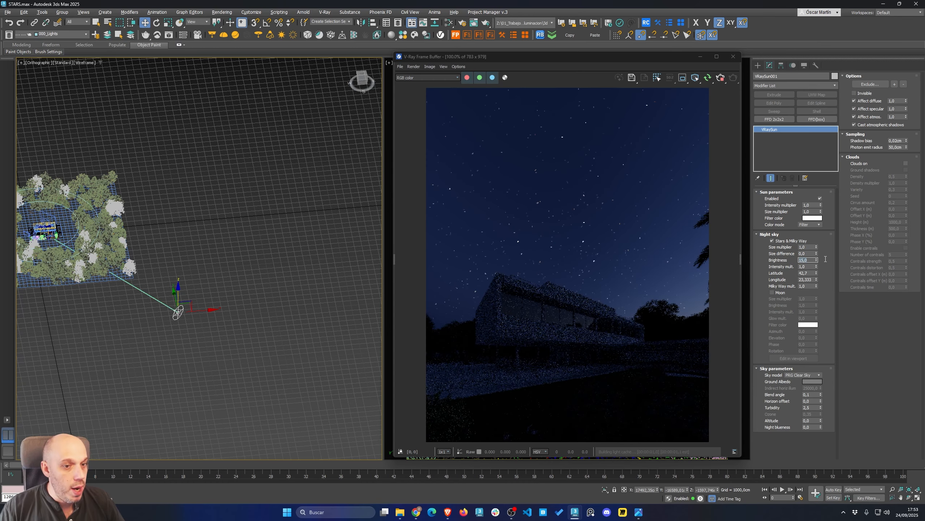
type("50")
key("Return")
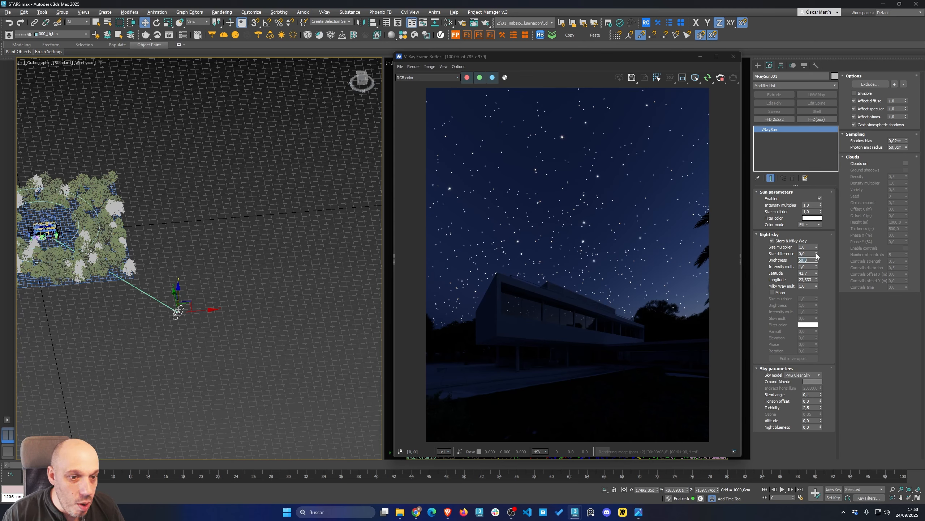
Set the stars' size difference to 0.29
left_click_drag(817, 254, 752, 154)
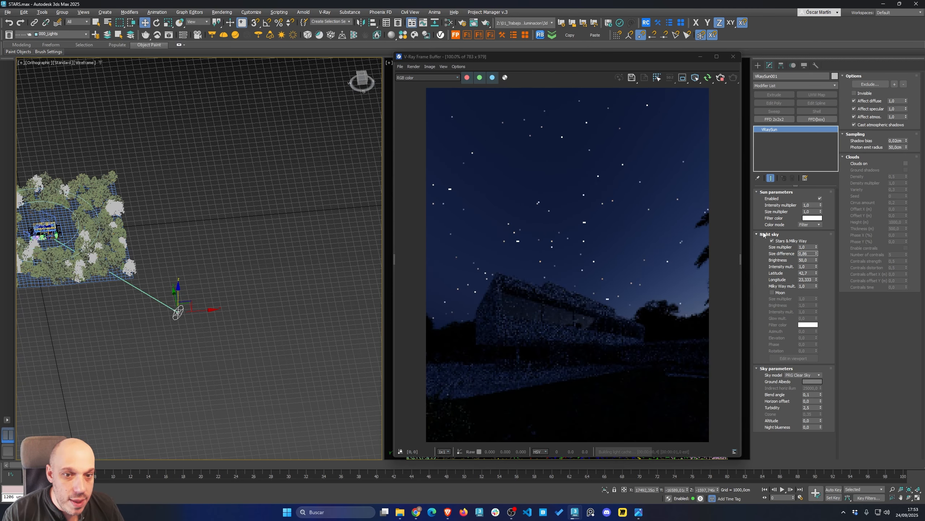
left_click_drag(817, 253, 795, 121)
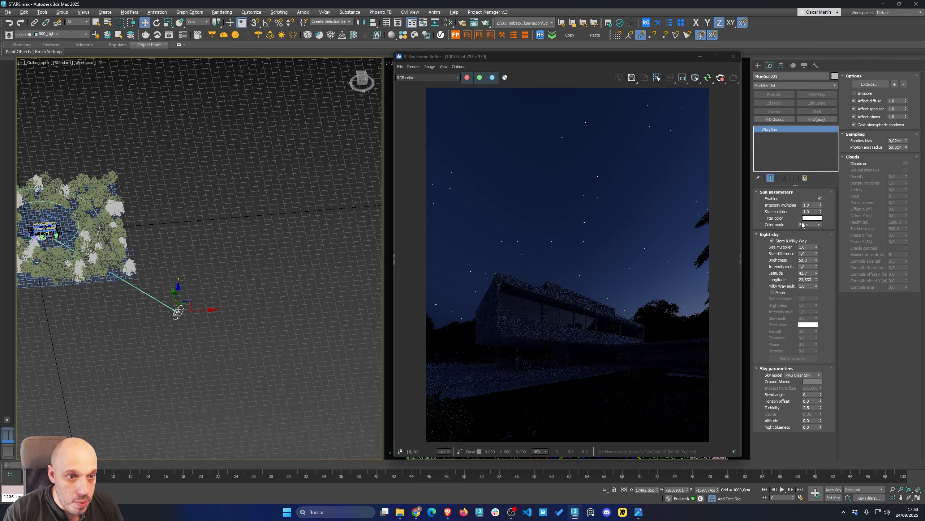
right_click(817, 254)
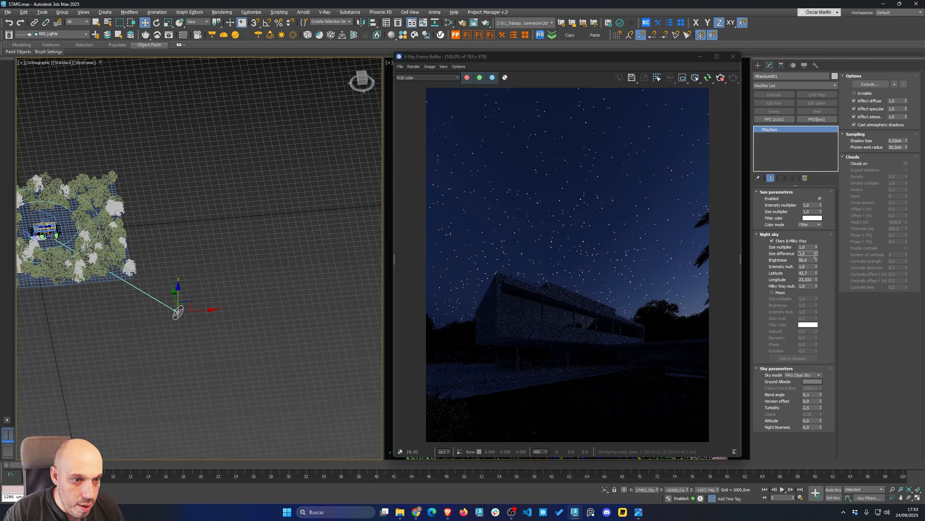
left_click_drag(816, 254, 820, 242)
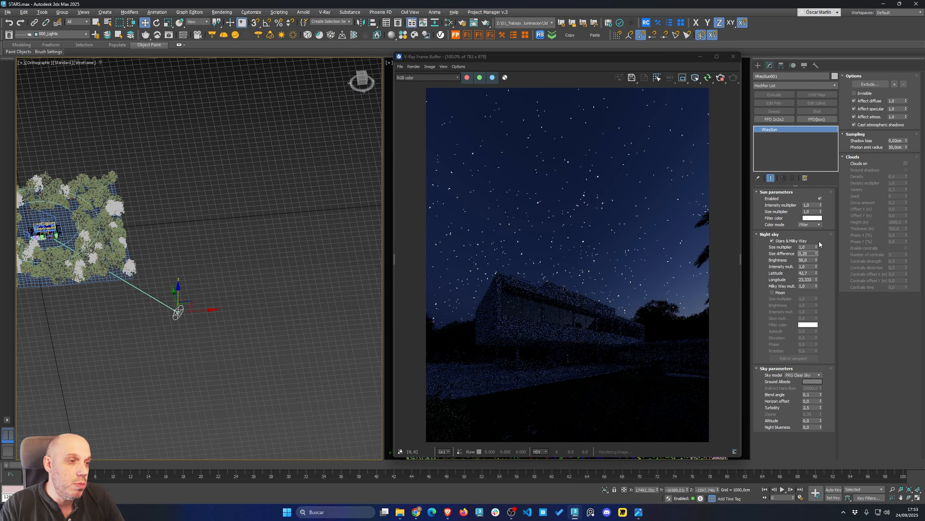
Set the stars' intensity multiplier to 1.0
left_click(807, 267)
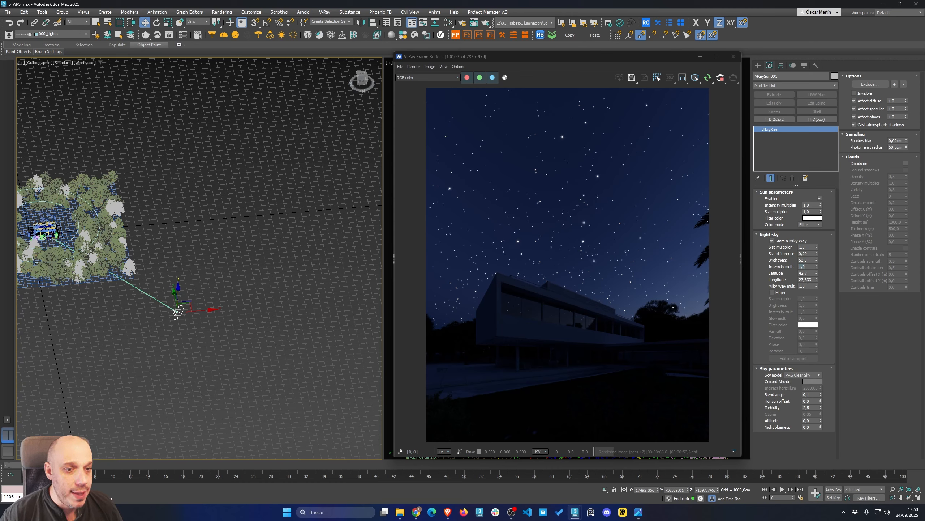
type("6,7")
key("Return")
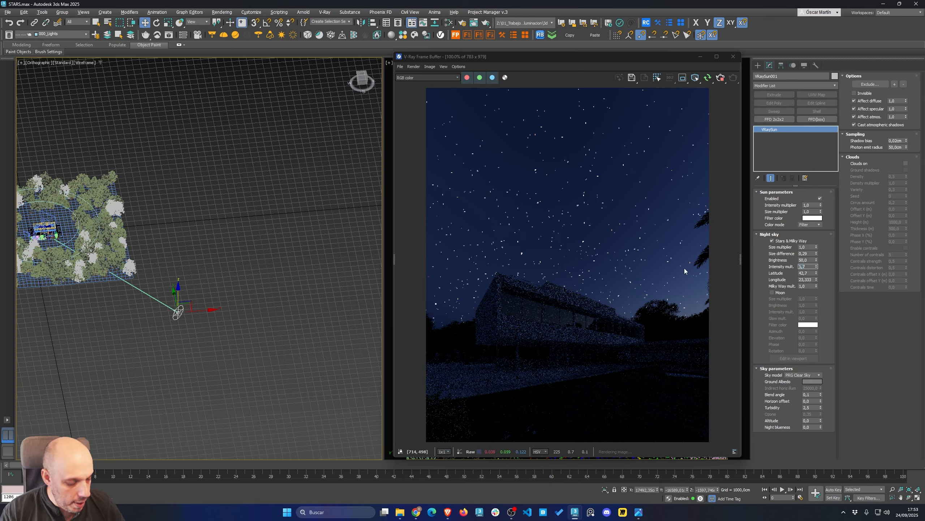
type("1,0")
key("Return")
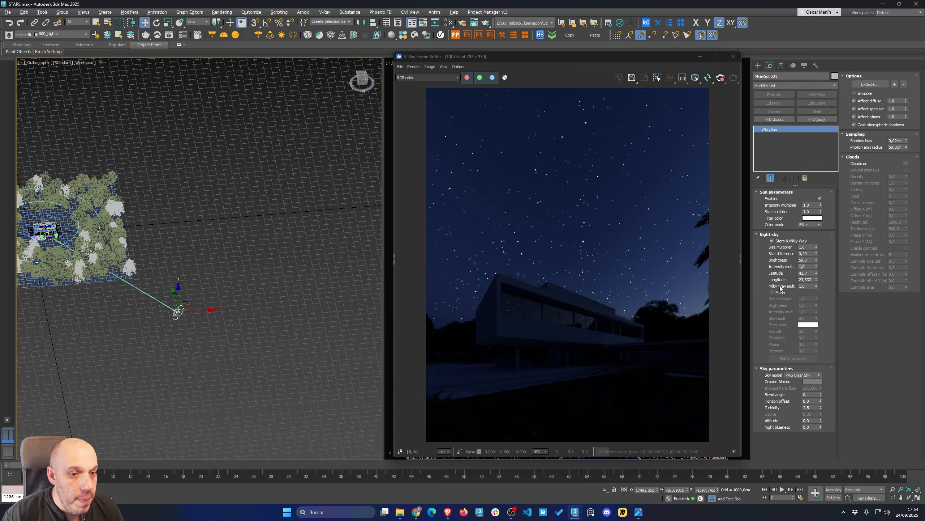
Set the Milky Way multiplier to 100
left_click(804, 287)
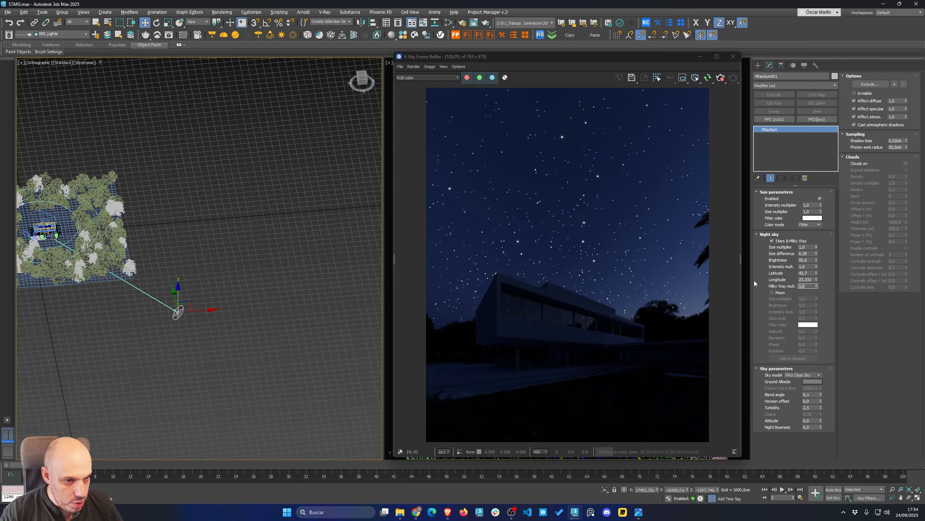
type("50")
key("Return")
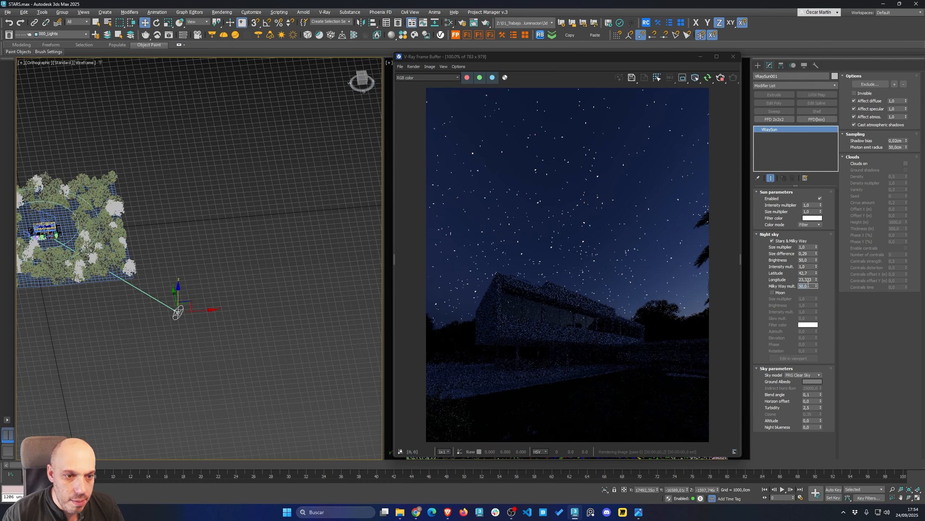
key("Return")
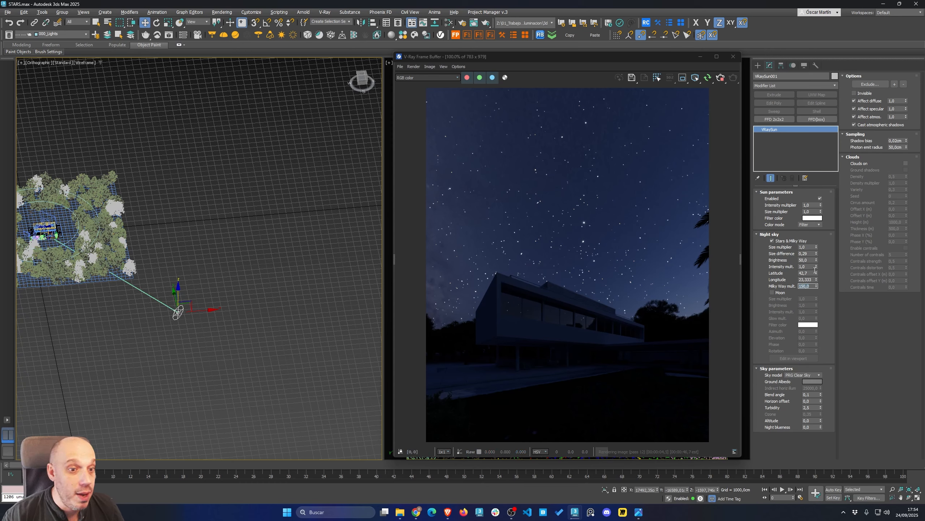
Raise the night sky latitude to about 89.57 and reduce the stars' brightness to about 14
mouse_move(816, 273)
left_mouse_down()
mouse_move(817, 250)
mouse_move(821, 286)
mouse_move(804, 208)
mouse_move(804, 272)
left_mouse_up()
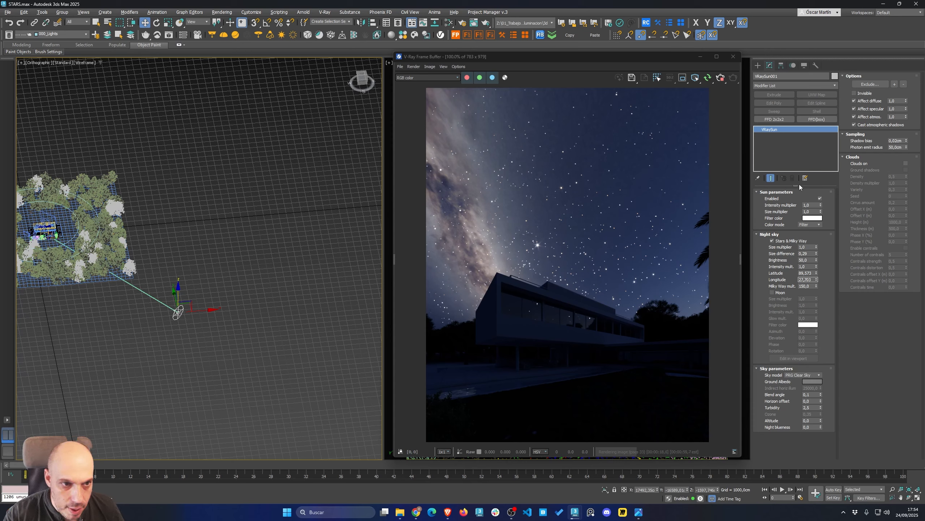
left_click_drag(817, 260, 815, 295)
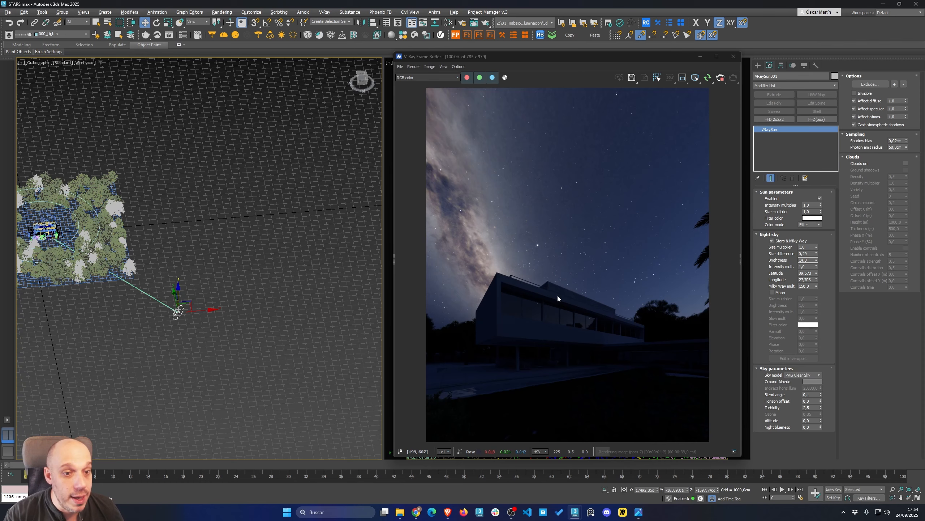
Enable the Moon option in the V-Ray Sun's night sky settings
left_click(772, 292)
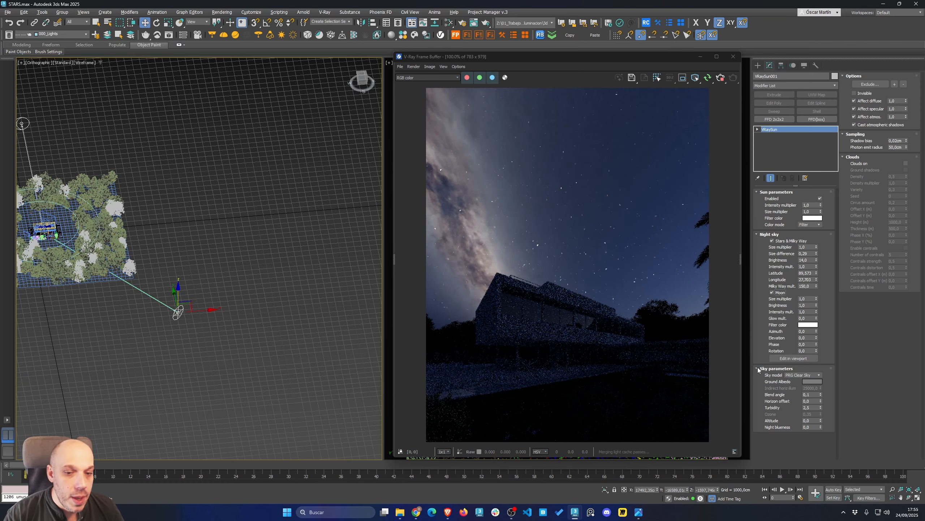
scroll(140, 272, "down", 3)
middle_click_drag(152, 209, 225, 207)
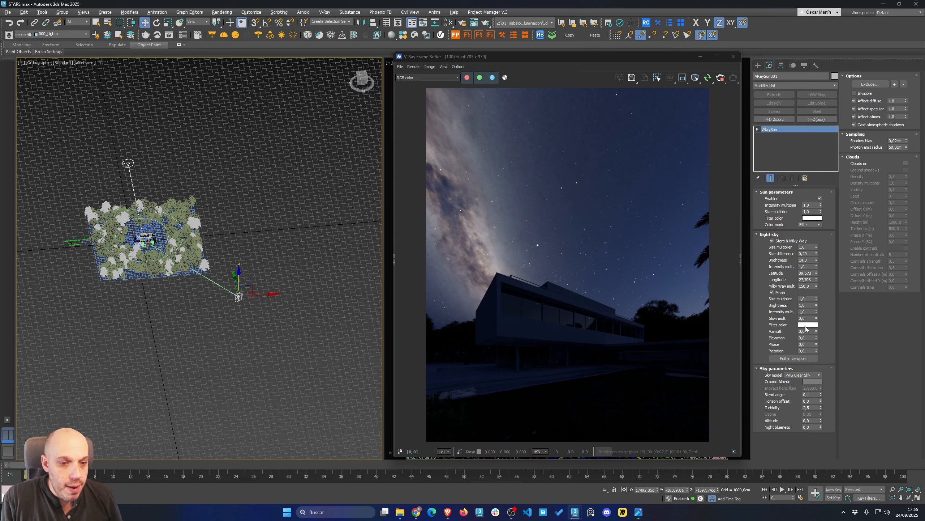
Set the moon's azimuth to about 0.55 and raise its elevation to about 26.8
mouse_move(817, 300)
left_mouse_down()
mouse_move(818, 270)
mouse_move(818, 287)
left_mouse_up()
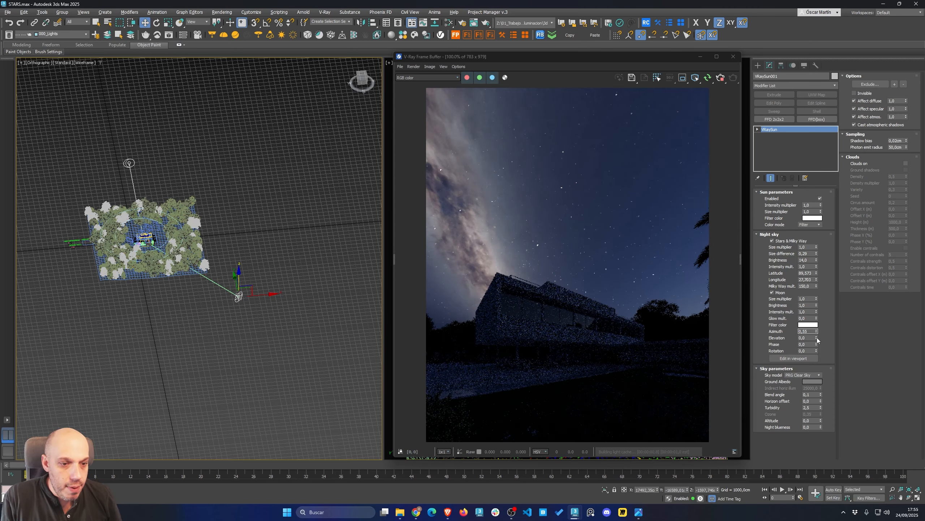
left_click_drag(817, 337, 780, 44)
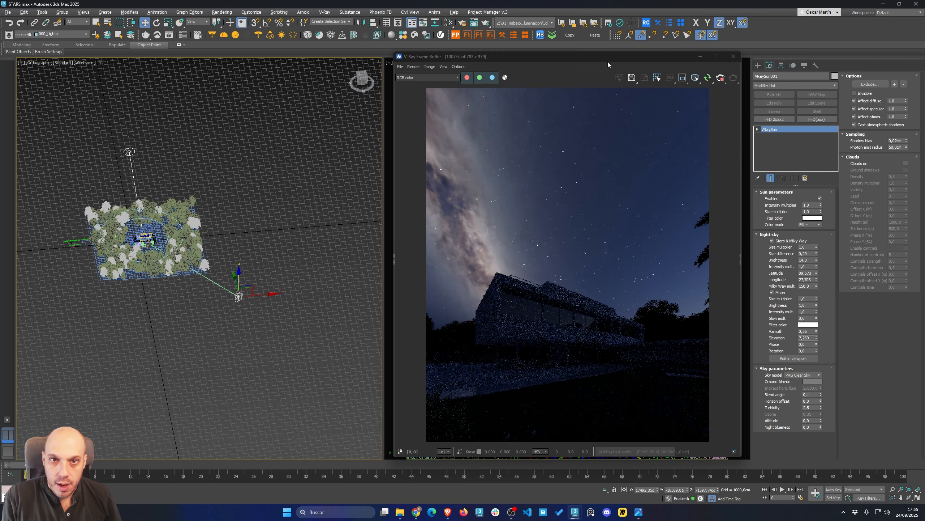
left_click_drag(597, 59, 280, 45)
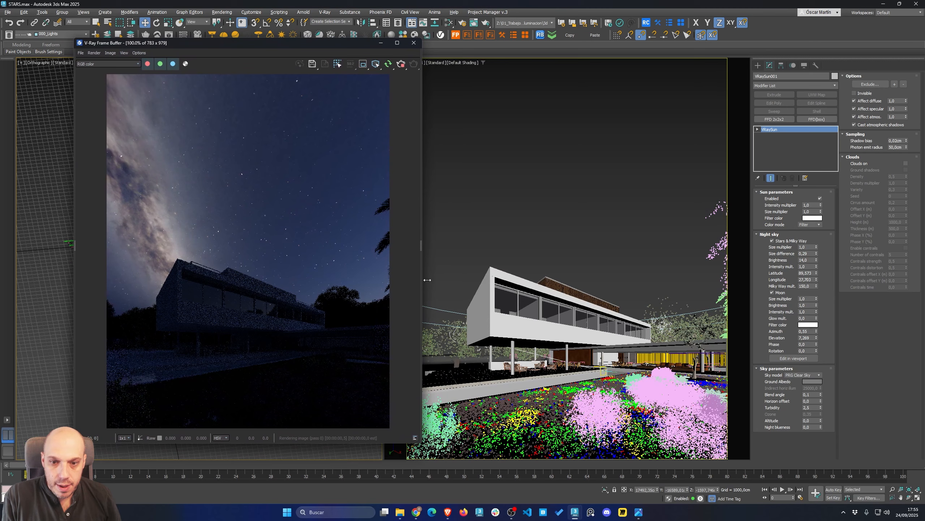
left_click_drag(816, 339, 768, 130)
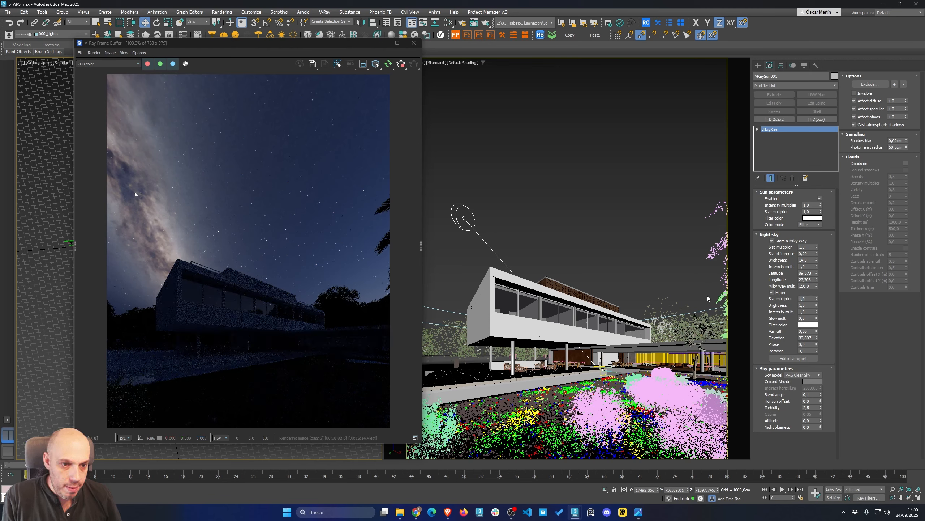
Set the moon's size multiplier to 10 and its azimuth to about 22.9
key("Return")
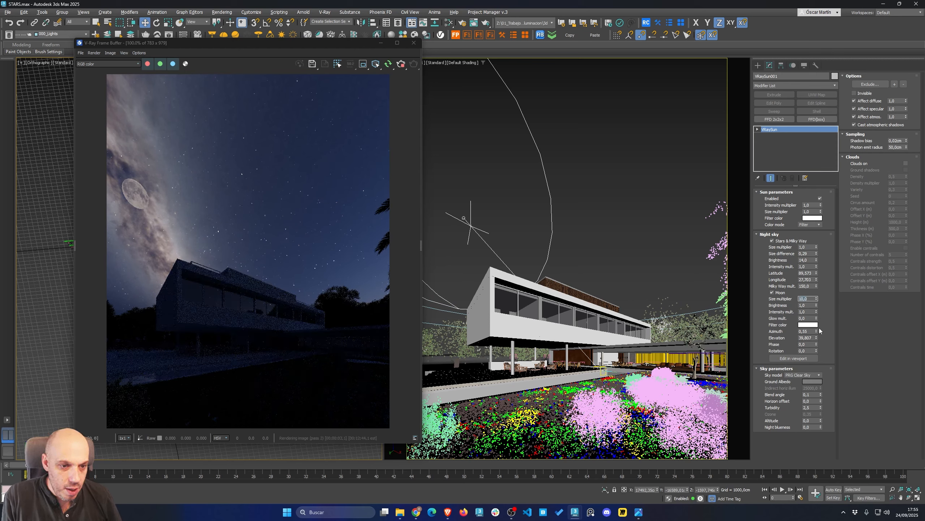
left_click_drag(818, 324, 895, 224)
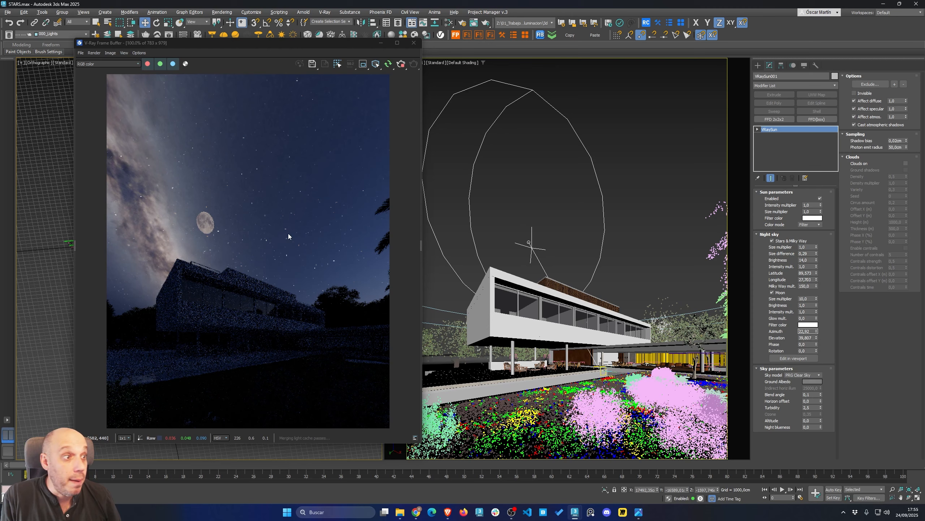
Edit the moon in the viewport, placing it at about 257.6 azimuth and 31.2 elevation
left_click(804, 359)
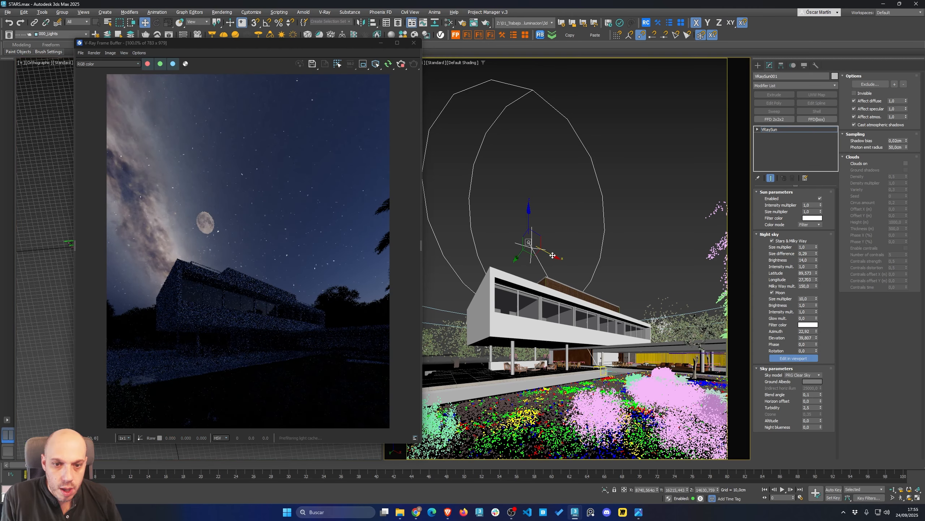
left_click_drag(546, 254, 504, 266)
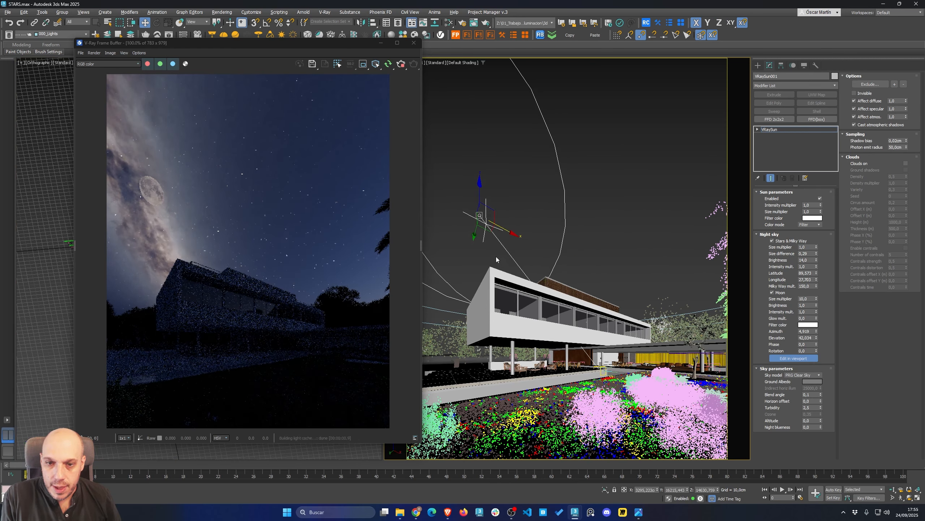
left_click_drag(506, 230, 482, 217)
left_click_drag(456, 181, 456, 232)
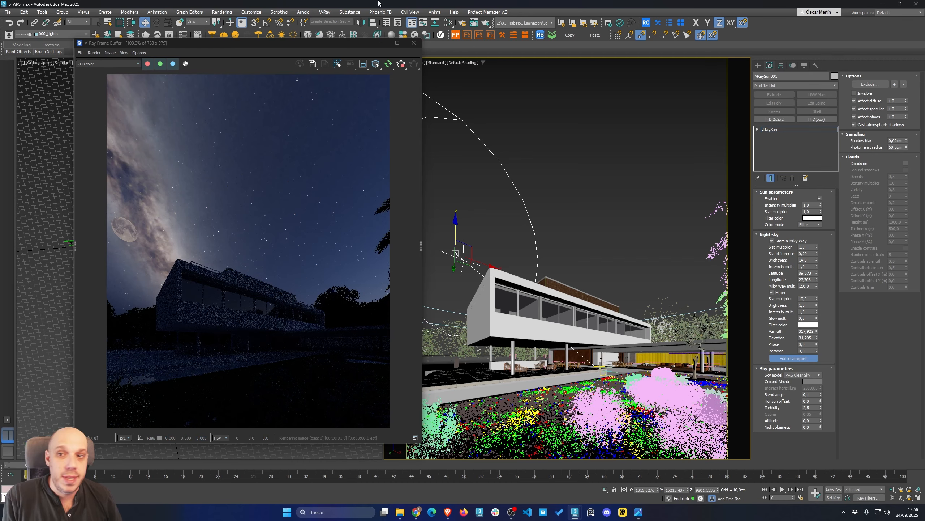
left_click_drag(302, 46, 613, 62)
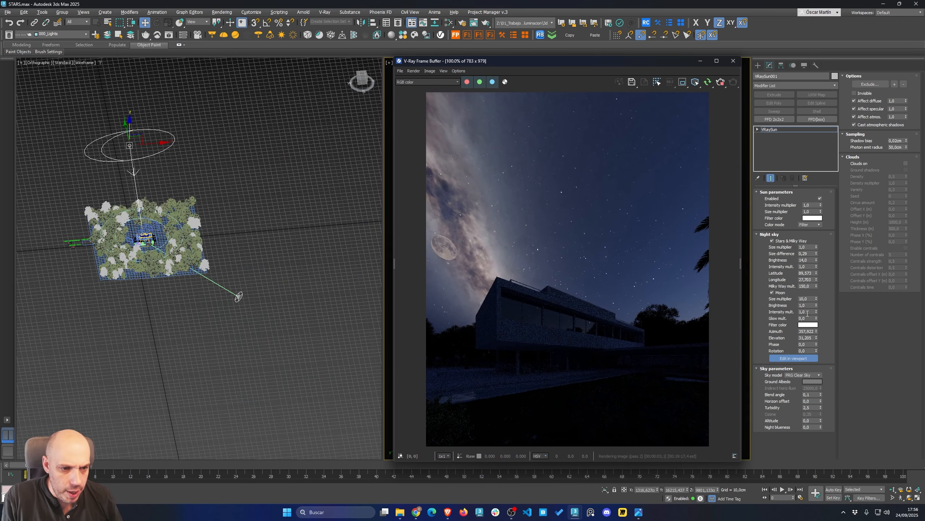
Set the Milky Way multiplier to 1
left_click(811, 286)
type("1")
key("Return")
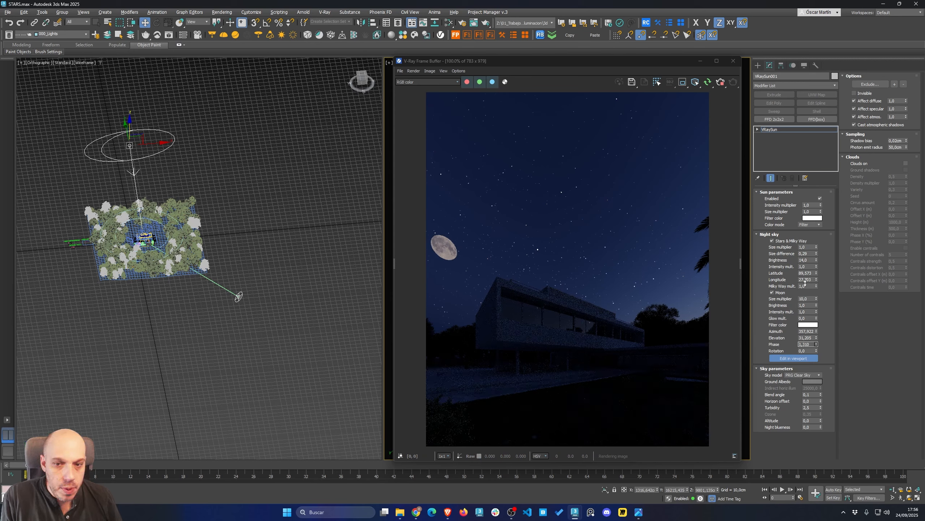
Set the moon's phase to 90
left_click_drag(805, 283, 806, 270)
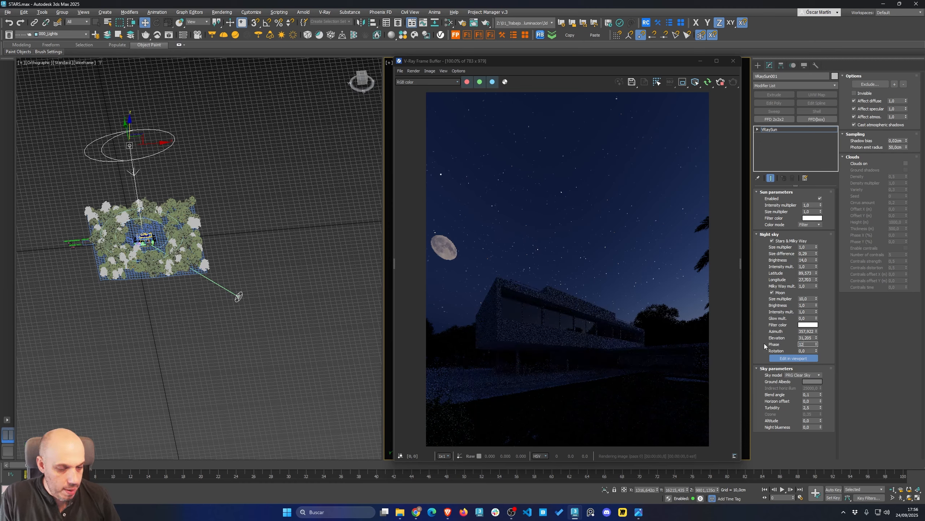
type("120")
key("Return")
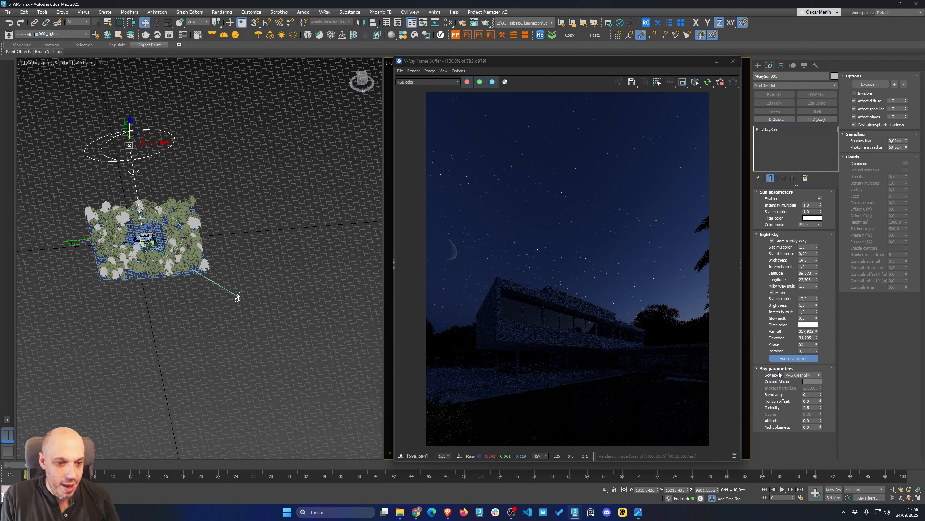
type("30")
key("Return")
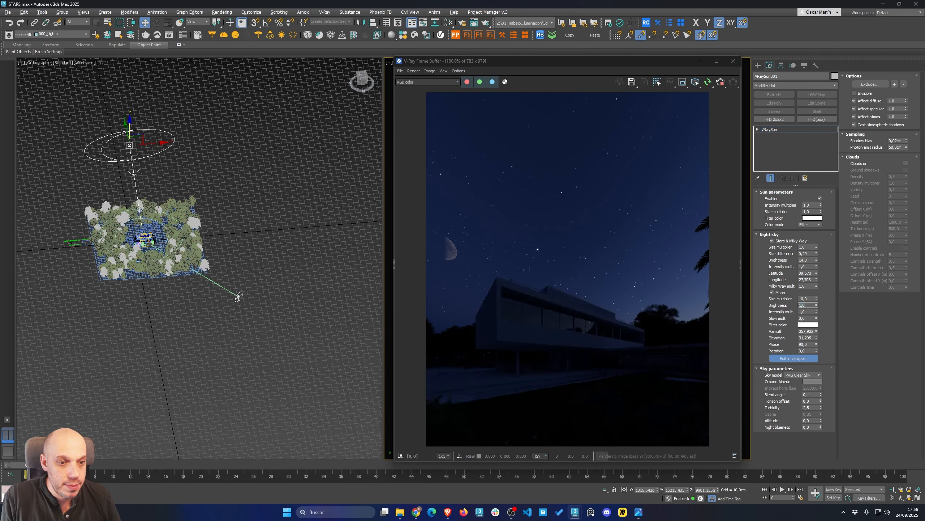
Set the moon's brightness to 10
type("10")
key("Return")
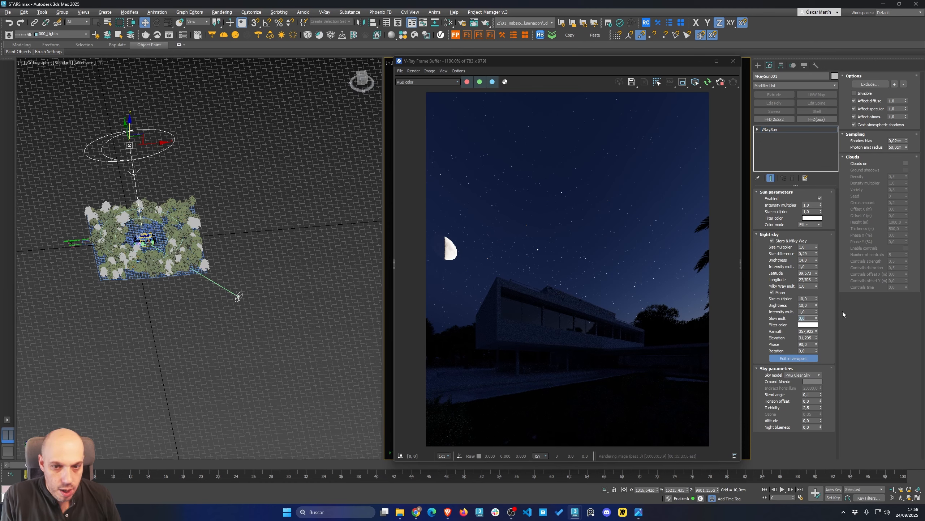
Test a moon glow multiplier of 1 and reset it to 0
type("1")
key("Return")
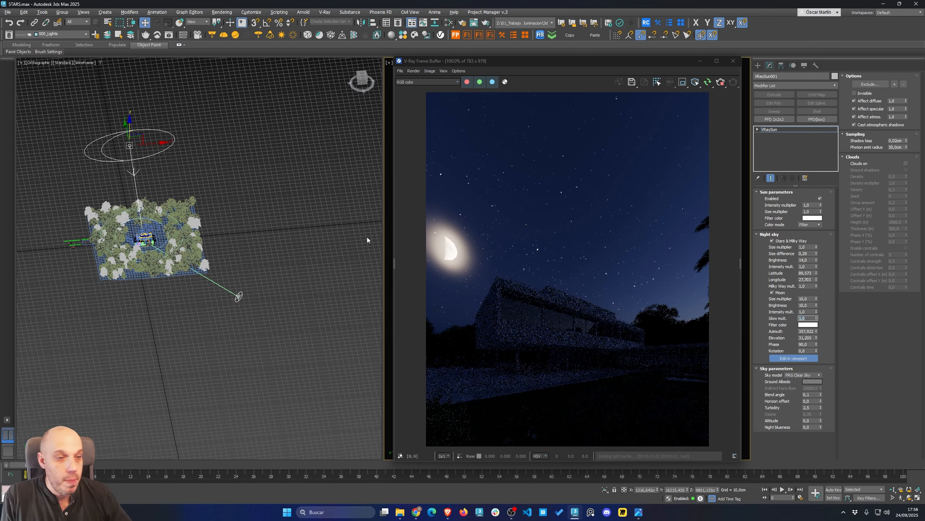
type("0")
key("Return")
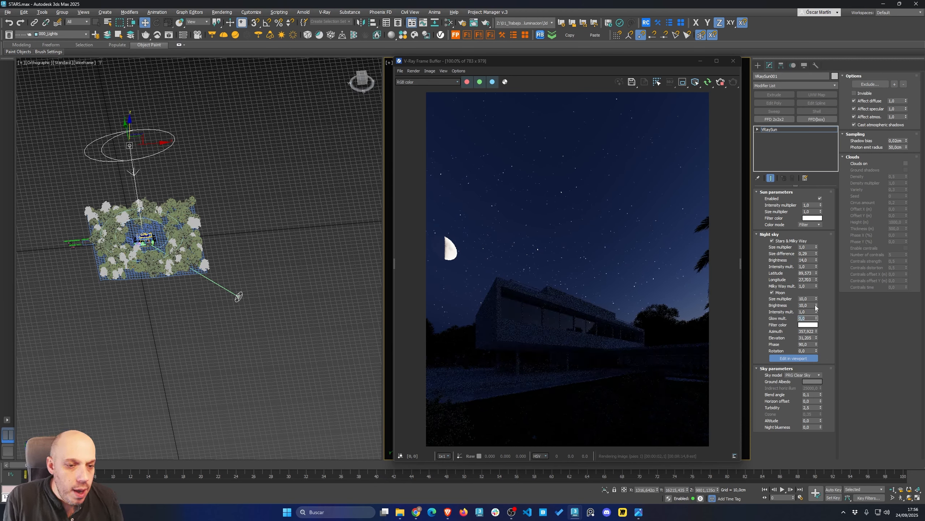
Lower the moon's brightness to about 7.1 and reset its phase to 0
mouse_move(816, 306)
left_mouse_down()
mouse_move(817, 327)
mouse_move(817, 316)
left_mouse_up()
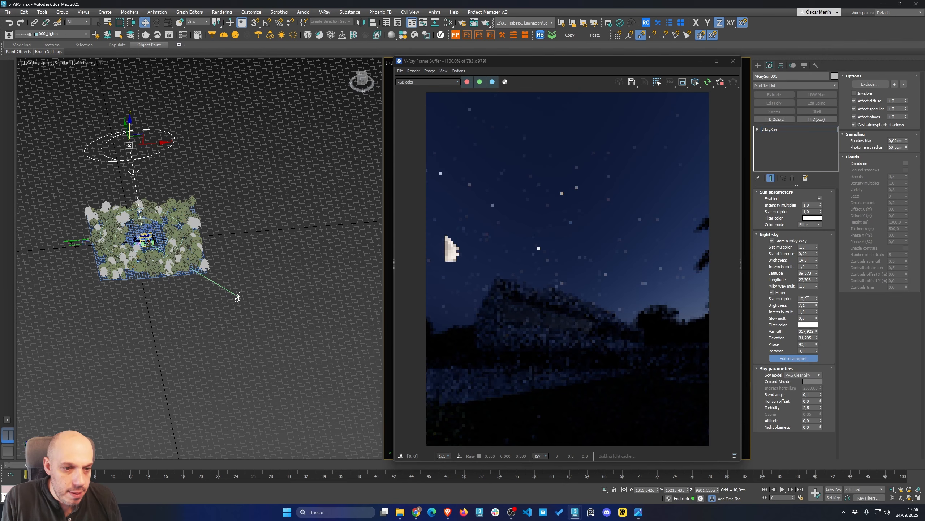
right_click(817, 344)
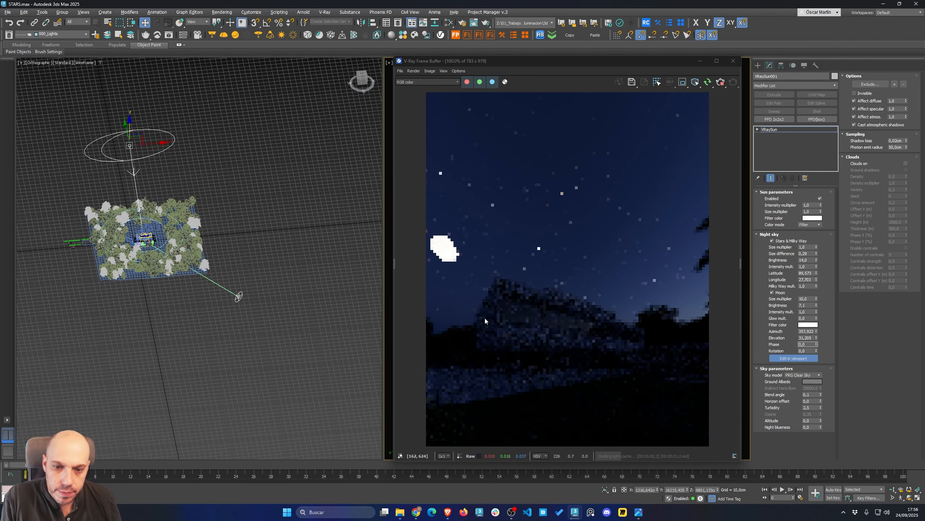
Drag the moon lower in the viewport to about 11.8 elevation
middle_click(155, 183)
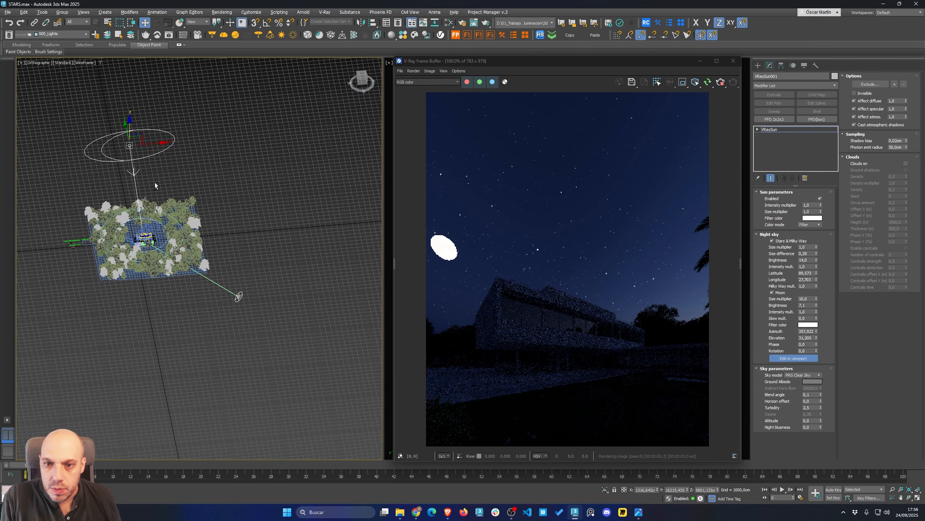
middle_click_drag(155, 182, 153, 164, "alt")
left_click_drag(131, 118, 135, 147)
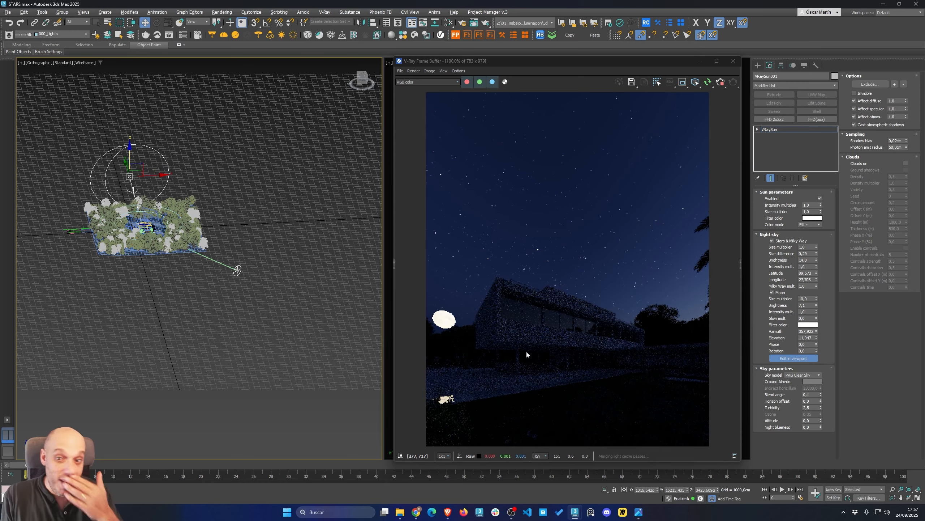
Lower the moon's brightness to about 2.88 and inspect the moon closely in the render
middle_click_drag(175, 175, 157, 226, "alt")
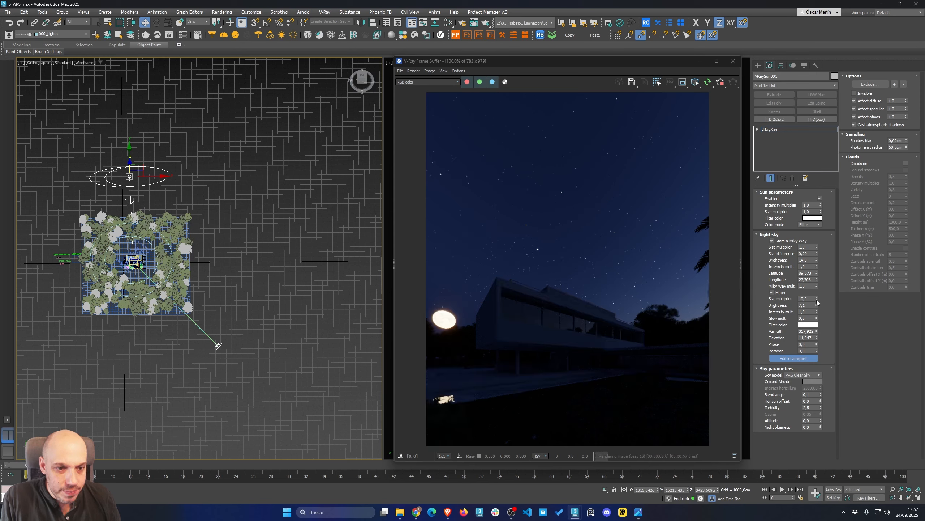
left_click_drag(817, 306, 815, 333)
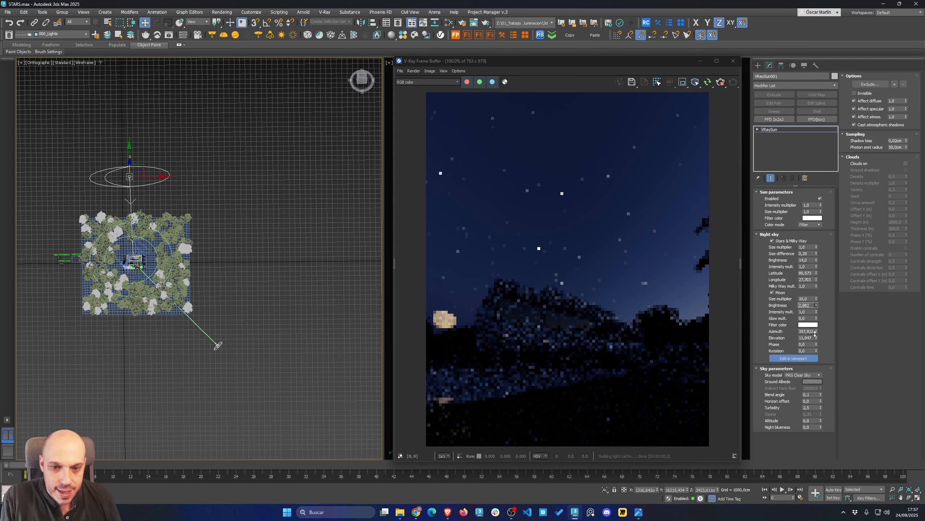
scroll(440, 321, "up", 4)
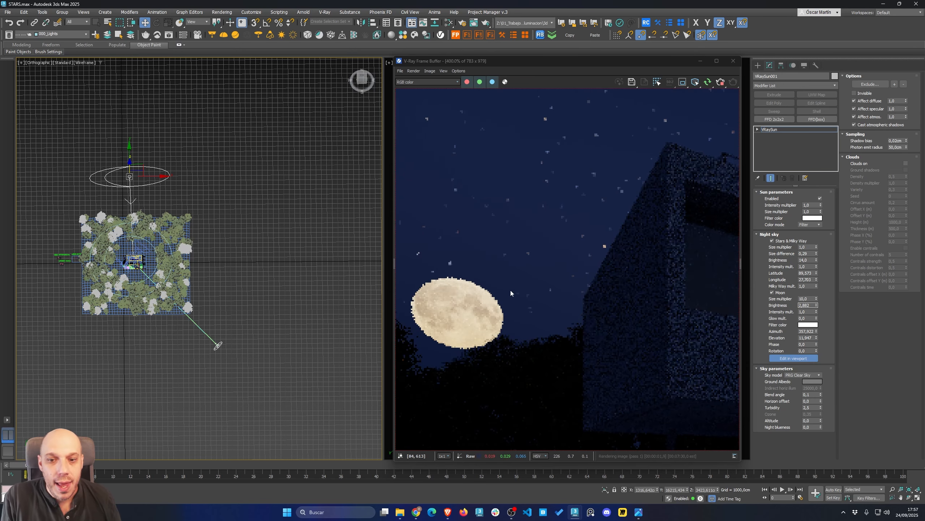
scroll(456, 324, "down", 4)
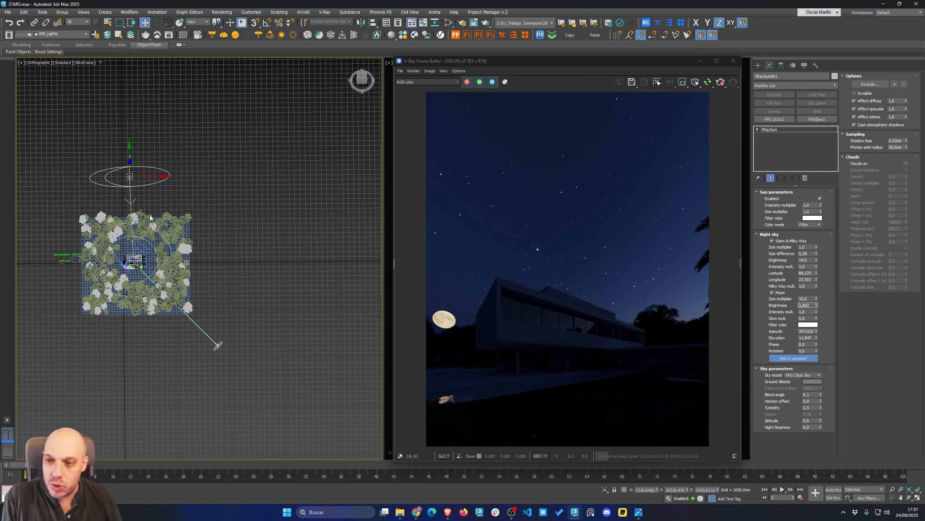
Move the moon in the viewport to about 63.6 azimuth and 40.9 elevation, and exit viewport editing
middle_click_drag(193, 227, 110, 157, "alt")
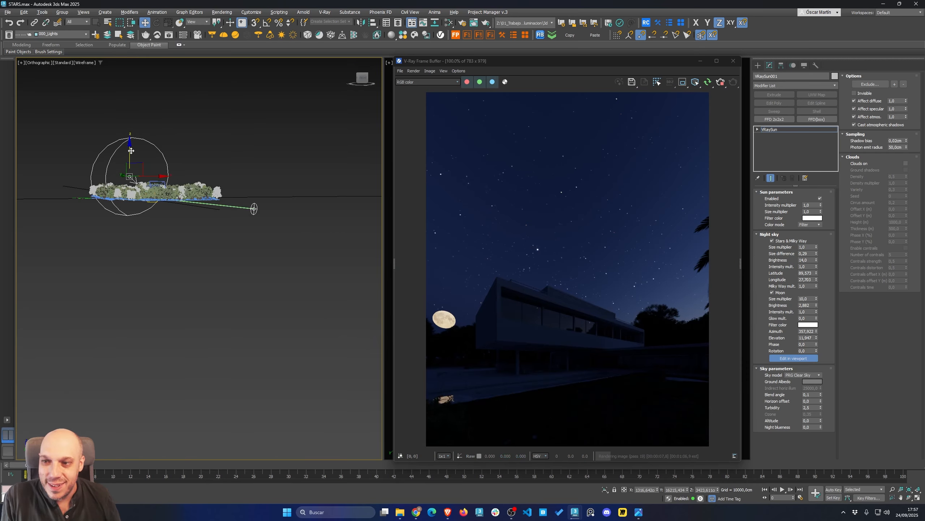
left_click_drag(131, 150, 311, 117)
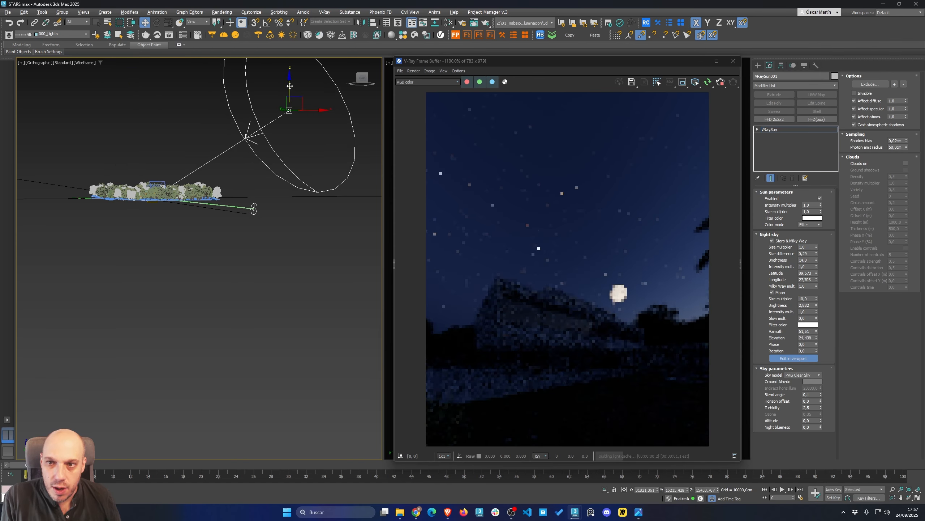
left_click_drag(290, 85, 291, 10)
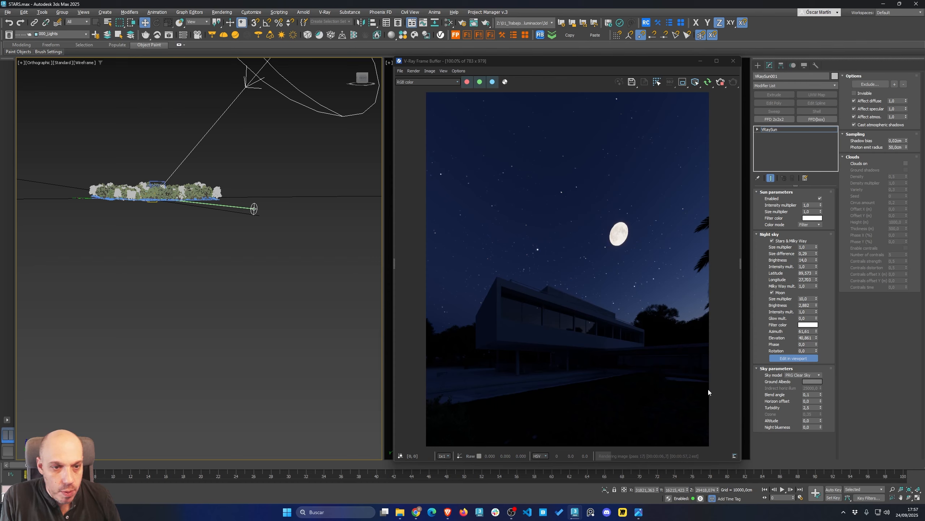
left_click(793, 357)
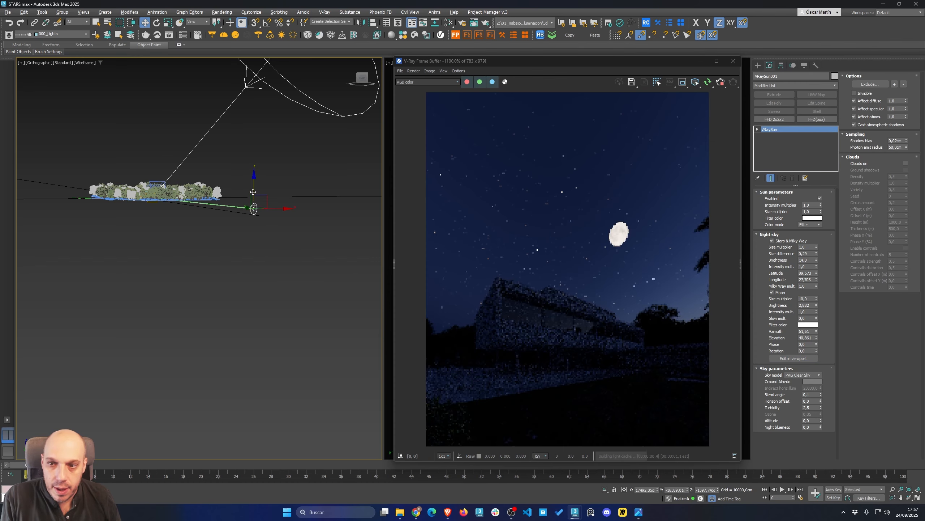
Reposition the V-Ray Sun helper in the viewport to adjust the night lighting
left_click_drag(253, 194, 259, 195)
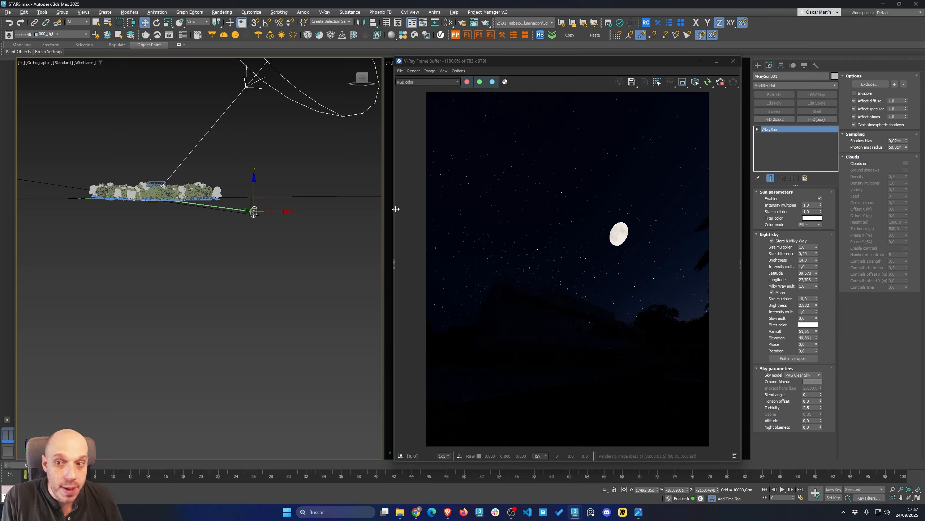
middle_click_drag(222, 185, 221, 203, "alt")
mouse_move(255, 193)
left_mouse_down()
mouse_move(256, 172)
mouse_move(258, 192)
left_mouse_up()
middle_click_drag(257, 192, 261, 223, "alt")
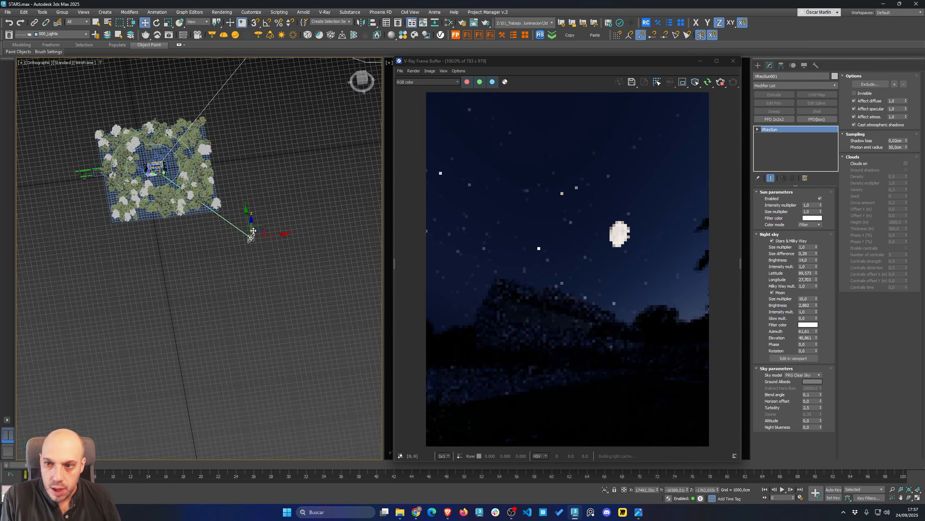
left_click_drag(263, 225, 195, 82)
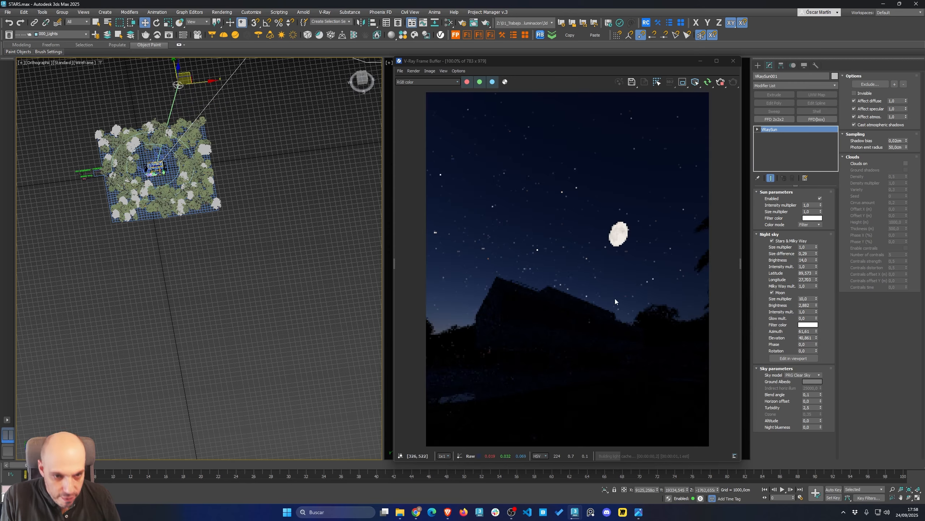
middle_click_drag(226, 260, 189, 256, "alt")
key("F7")
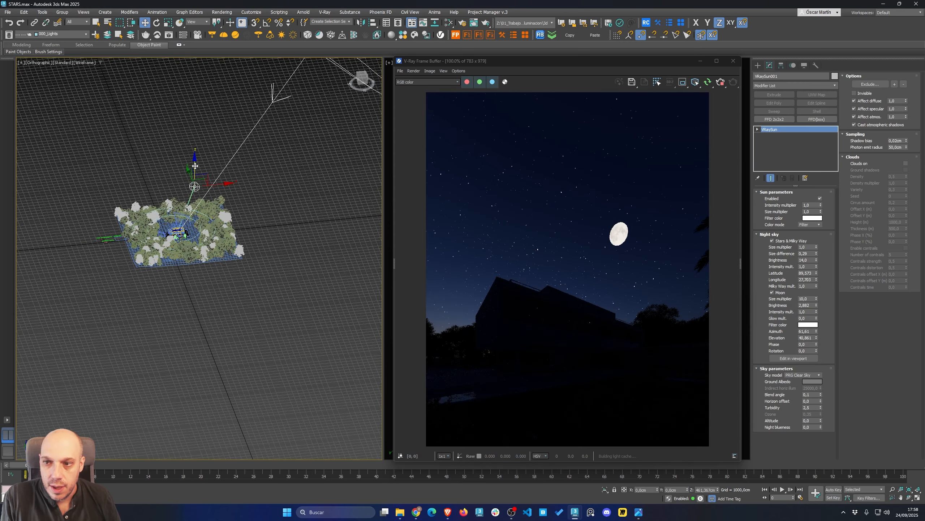
left_click_drag(196, 169, 199, 167)
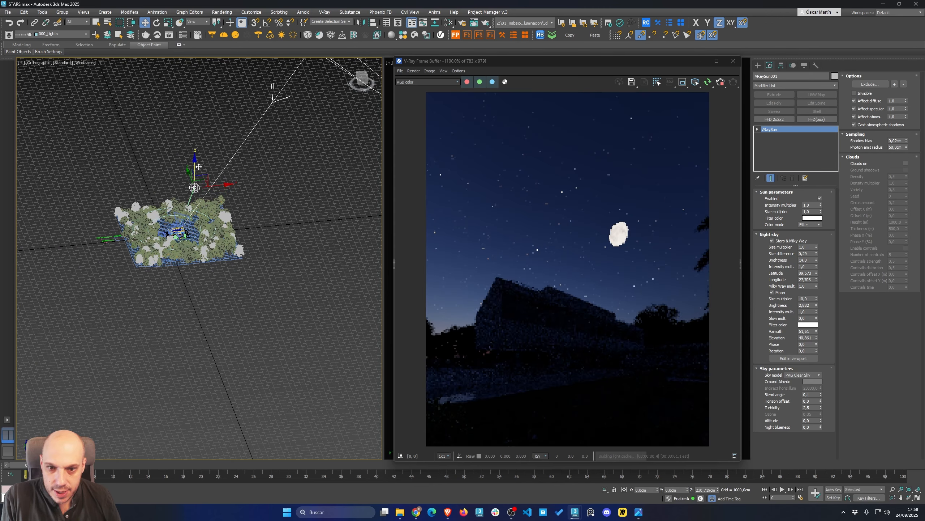
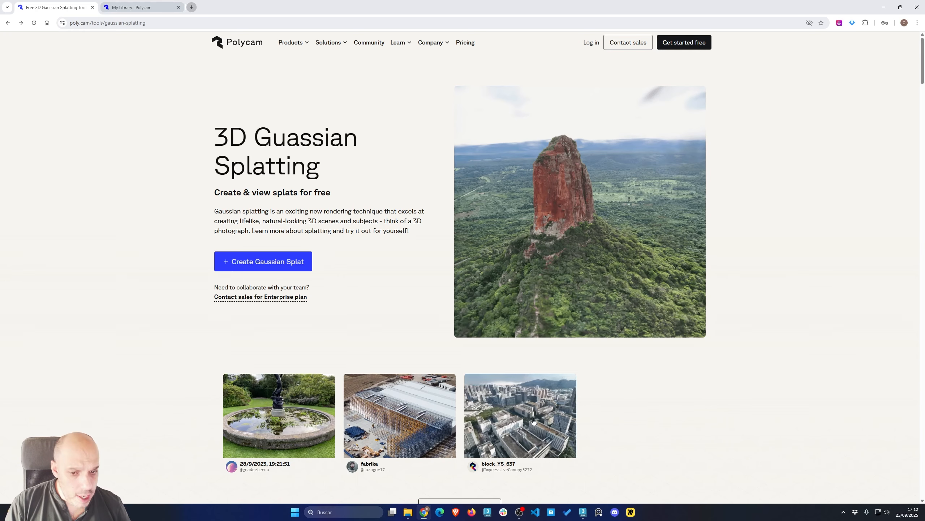
Open the Macedonian Sarcophagus capture from the library and orbit around it to inspect the model
left_click(160, 5)
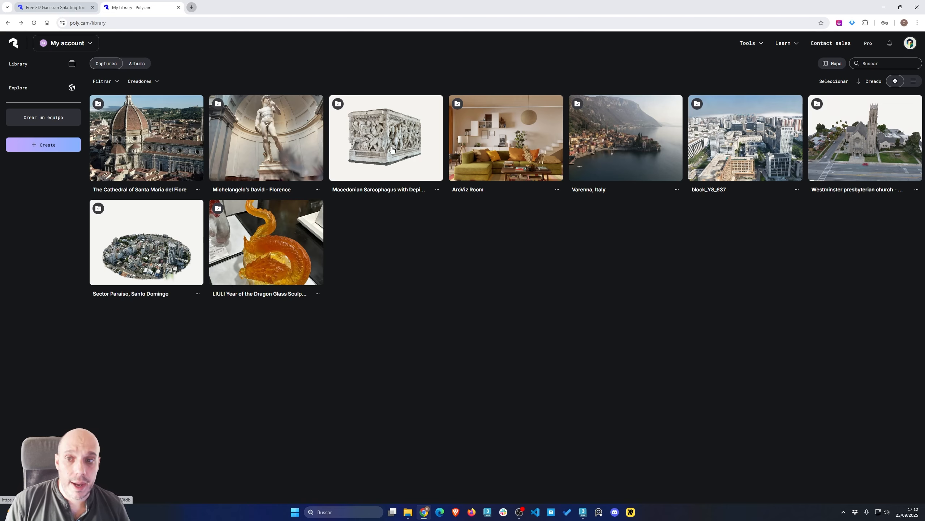
left_click(391, 146)
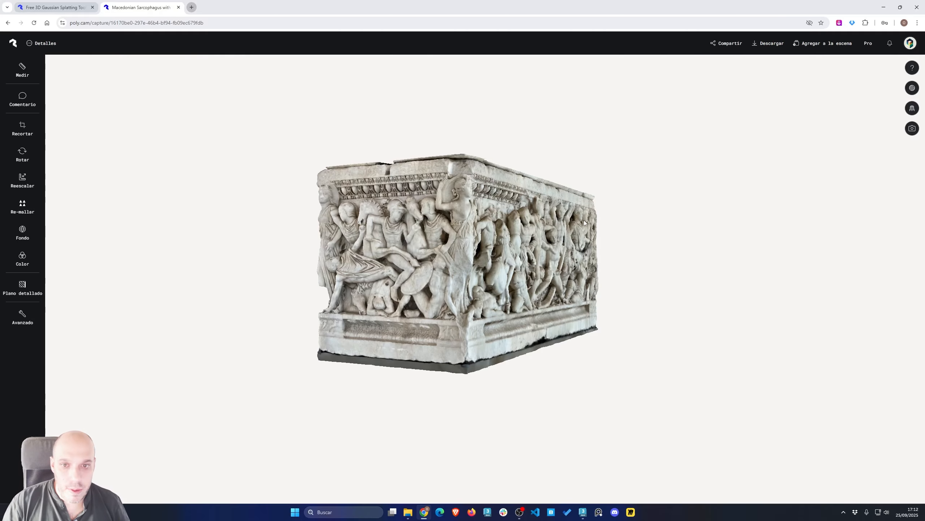
left_click_drag(584, 220, 494, 254)
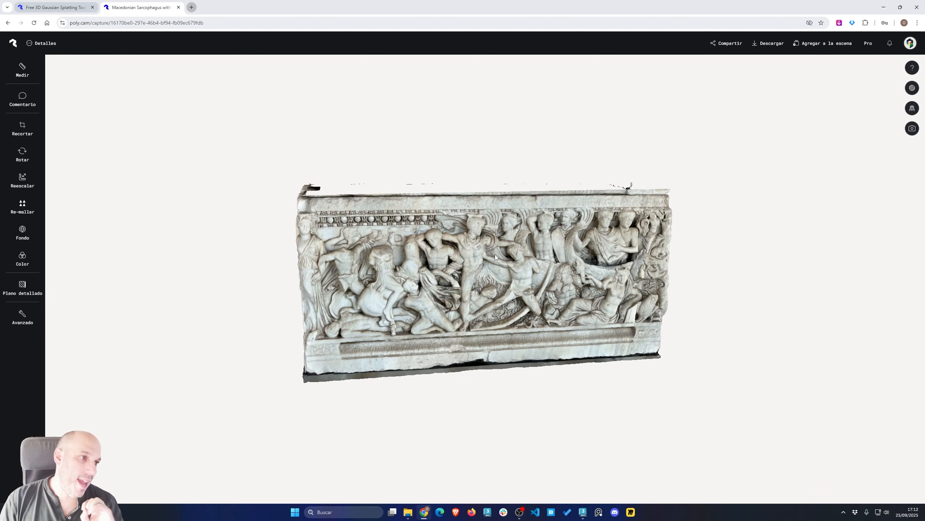
left_click_drag(495, 254, 472, 262)
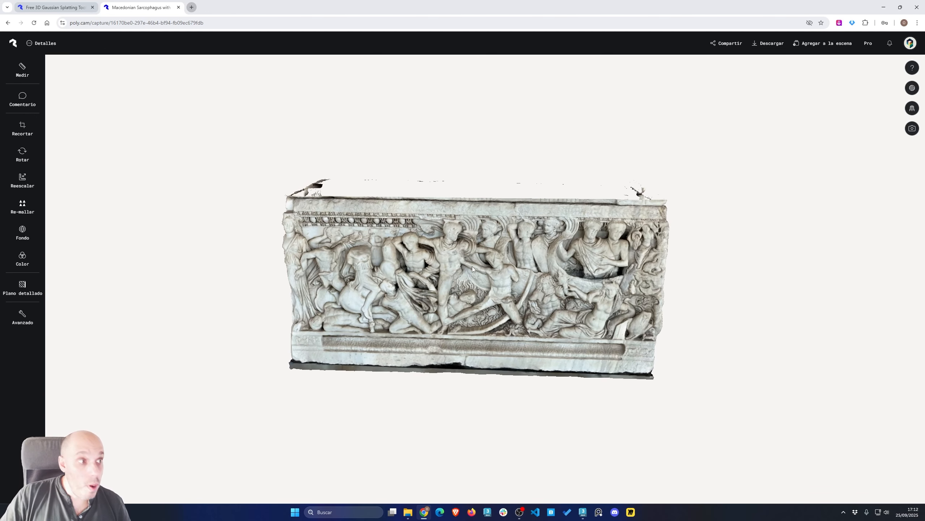
left_click_drag(643, 251, 571, 244)
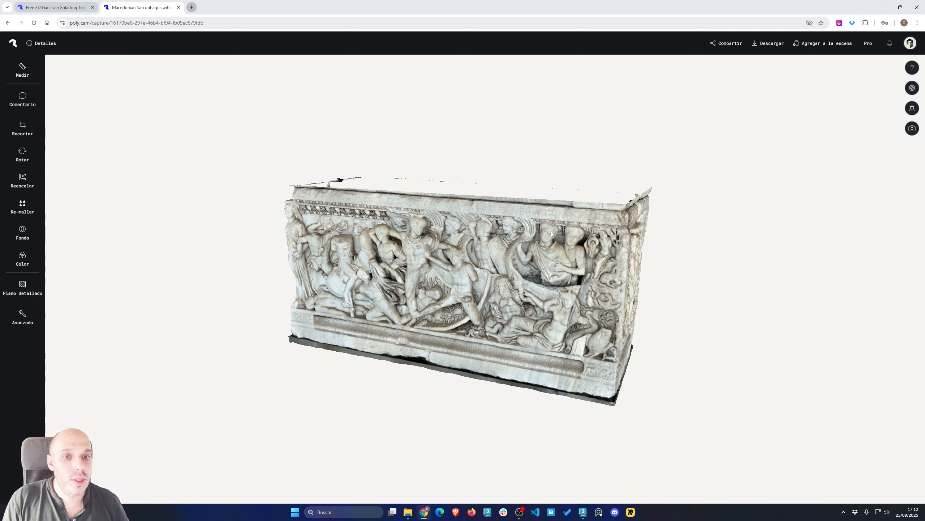
left_click_drag(551, 231, 497, 271)
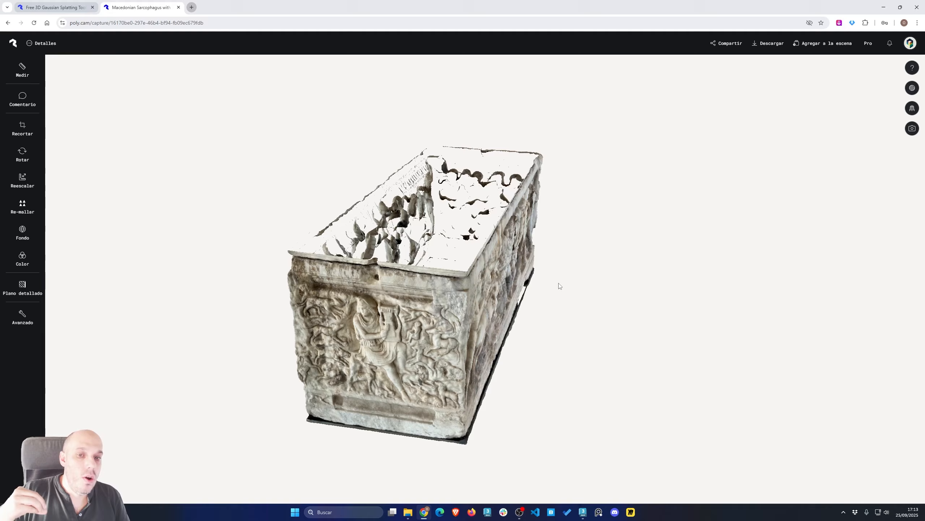
left_click_drag(543, 292, 467, 306)
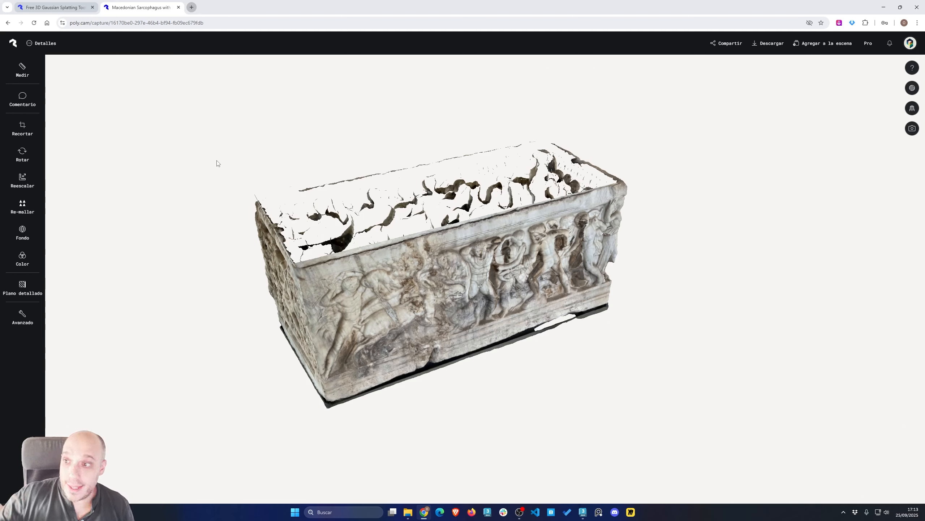
Open the capture's download options to view the available export formats, then close them
left_click(777, 52)
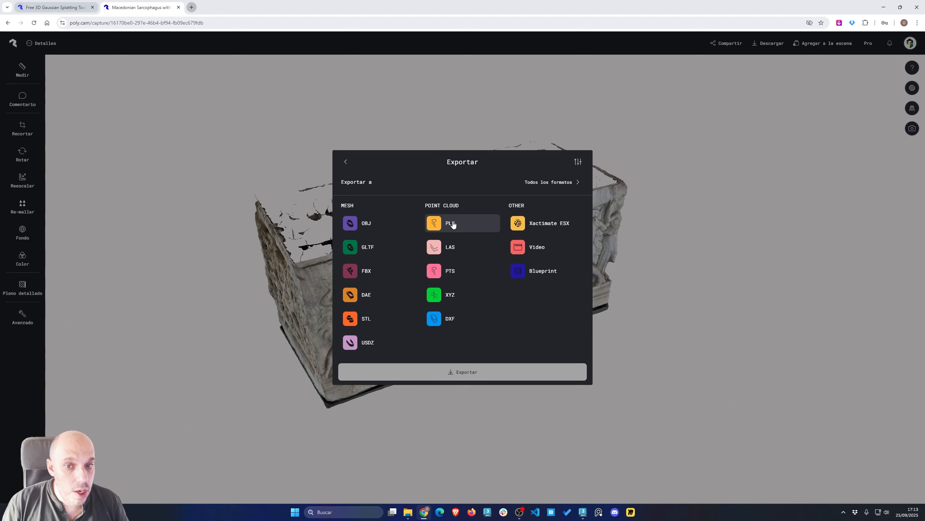
left_click(78, 6)
left_click(171, 8)
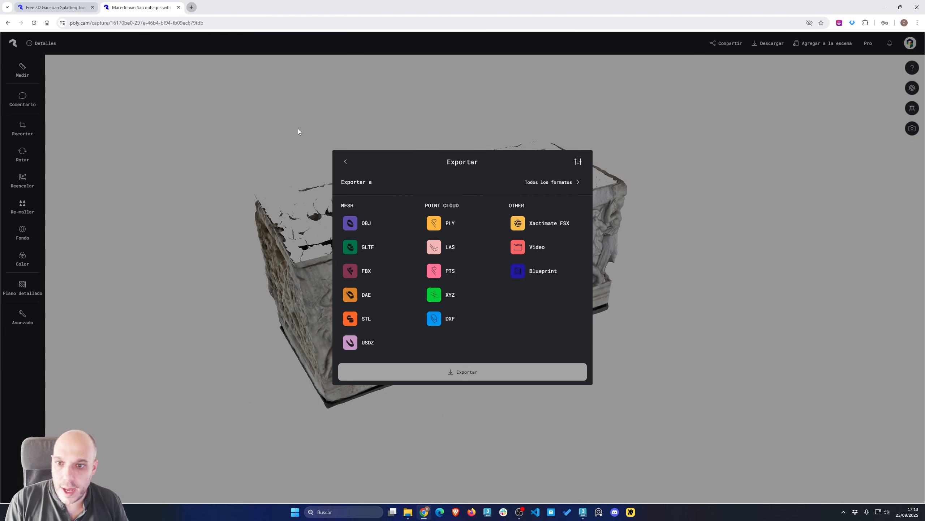
left_click(345, 162)
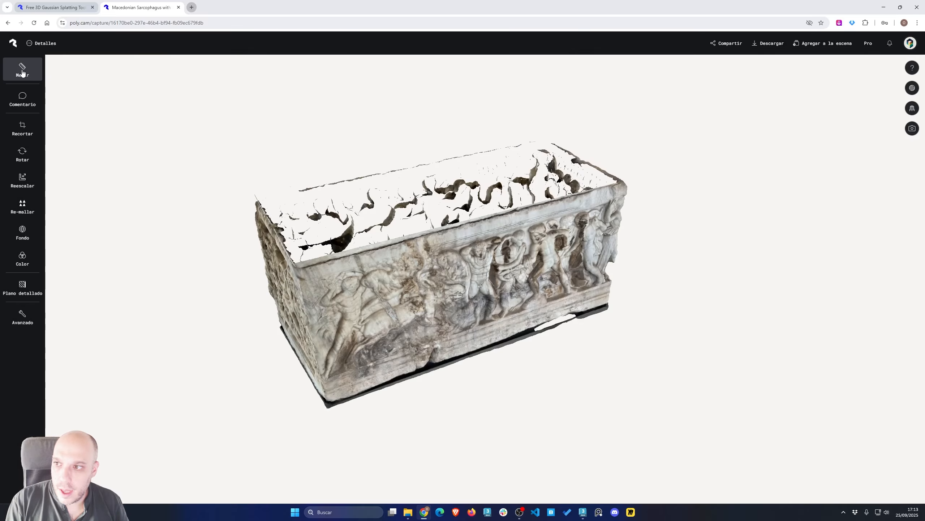
Check the capture's details, then return to the library and open the descarga album
left_click(41, 43)
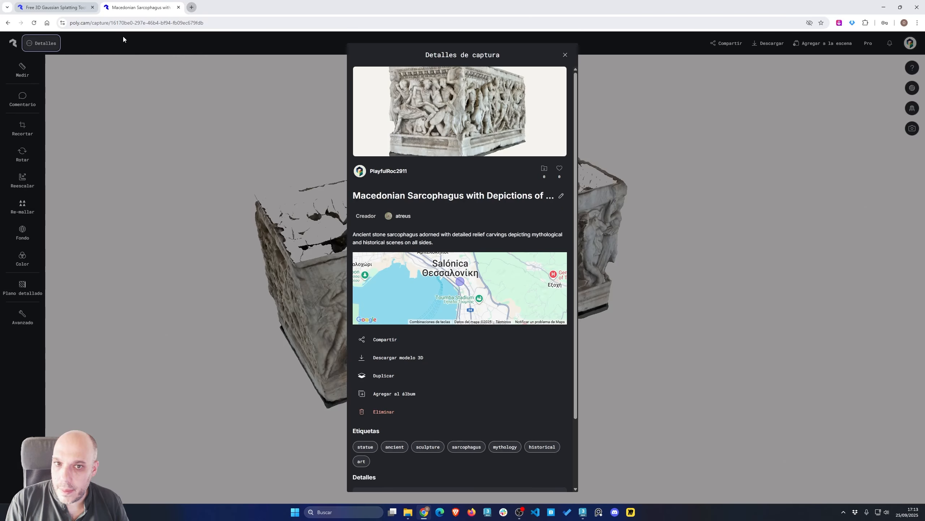
left_click(562, 56)
left_click(13, 43)
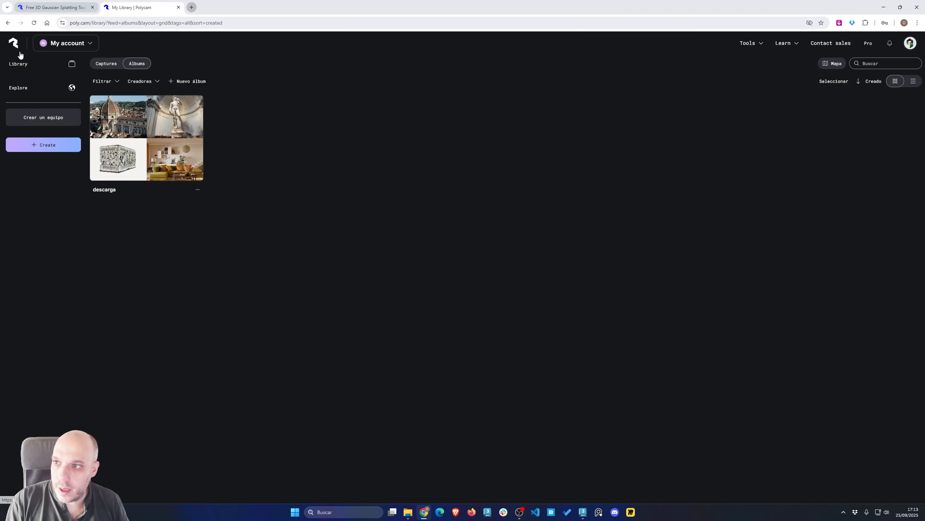
left_click(99, 142)
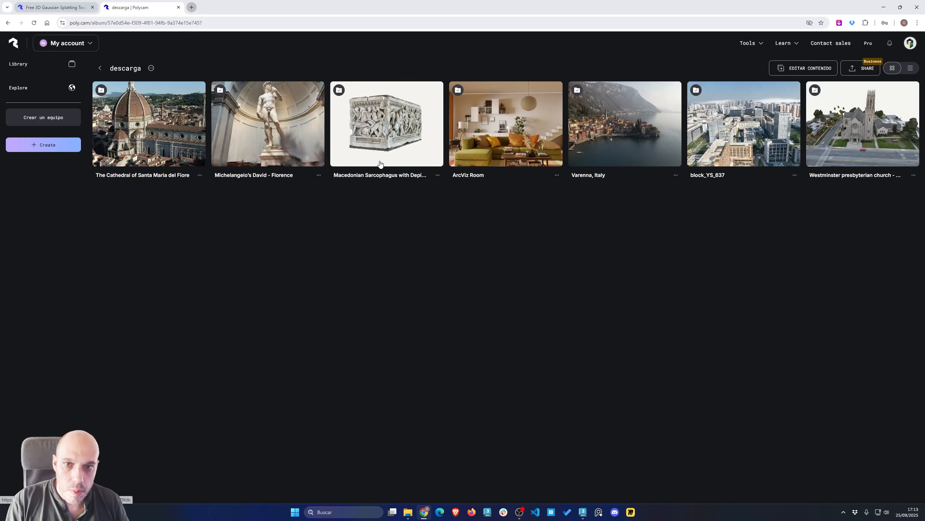
Open the block_YS_637 capture and view its export formats, including Splat PLY
left_click(759, 128)
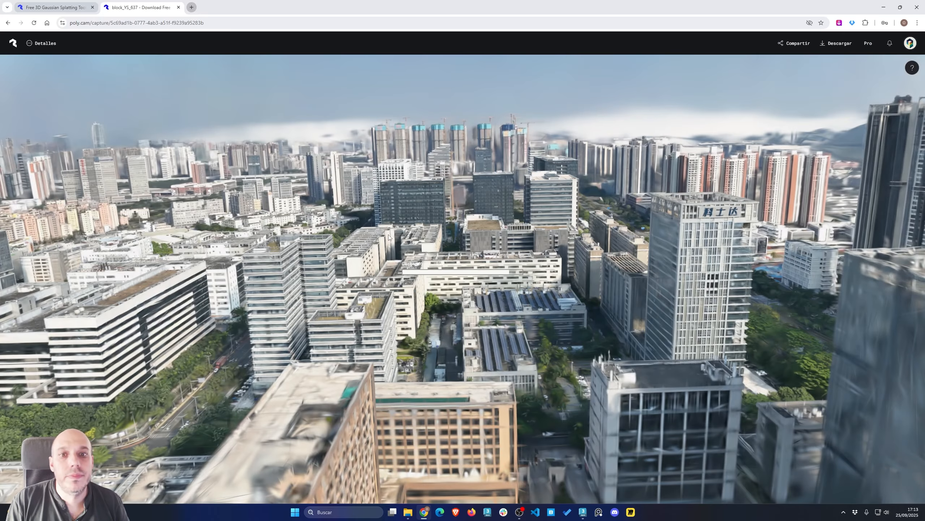
left_click(836, 43)
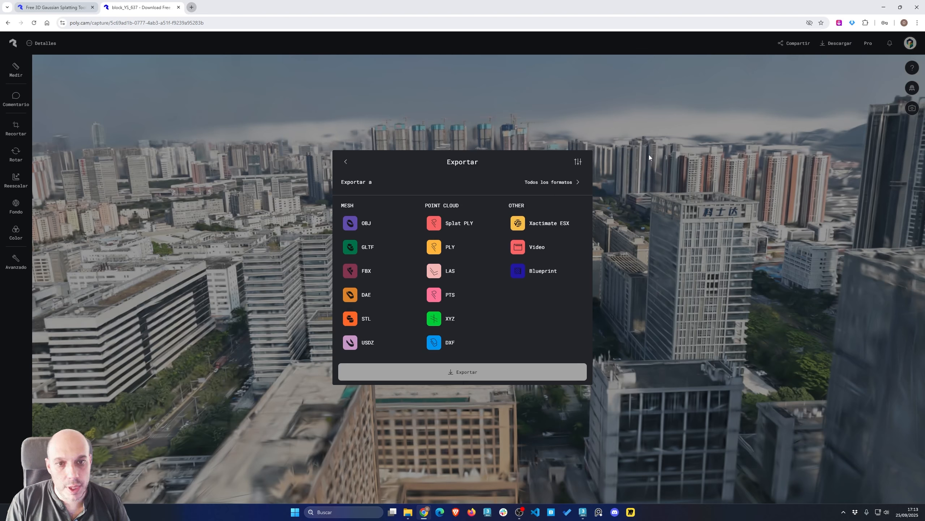
left_click(46, 5)
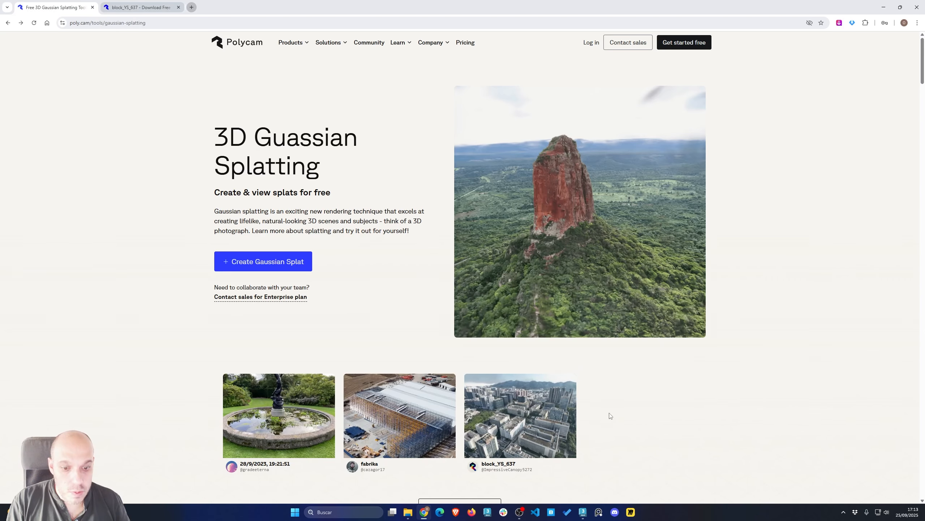
Switch to 3ds Max and create a VRayGaussianGeom object at the centre of the grid
left_click(584, 512)
mouse_move(428, 258)
middle_mouse_down("alt")
mouse_move(406, 246)
mouse_move(419, 252)
middle_mouse_up("alt")
left_click(758, 66)
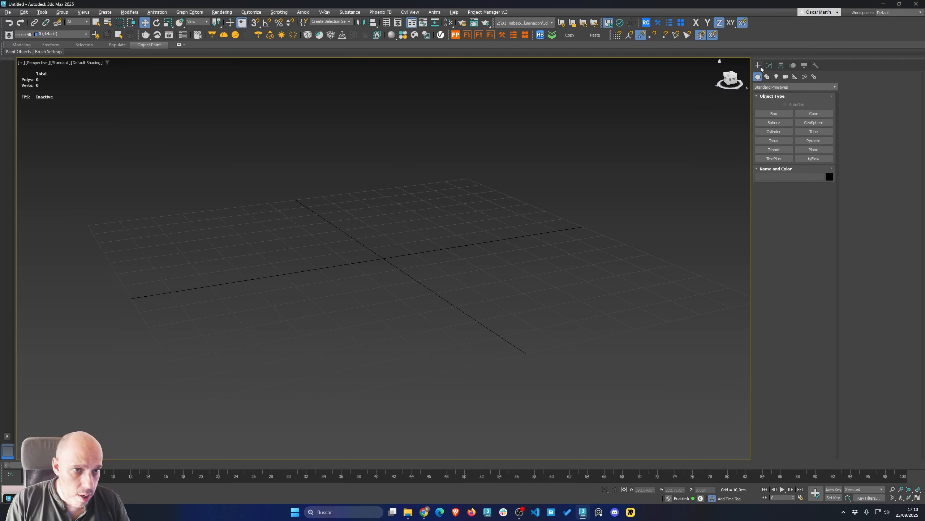
left_click(787, 87)
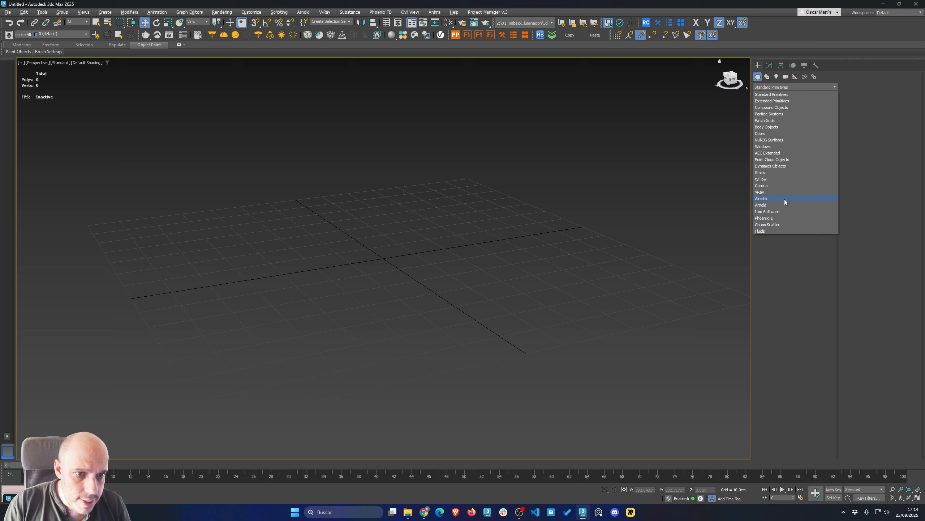
left_click(765, 192)
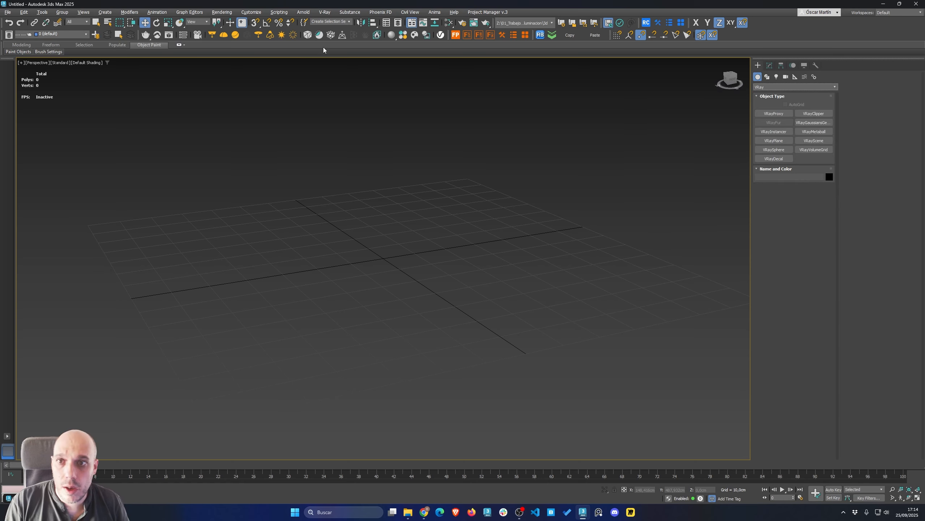
left_click(329, 35)
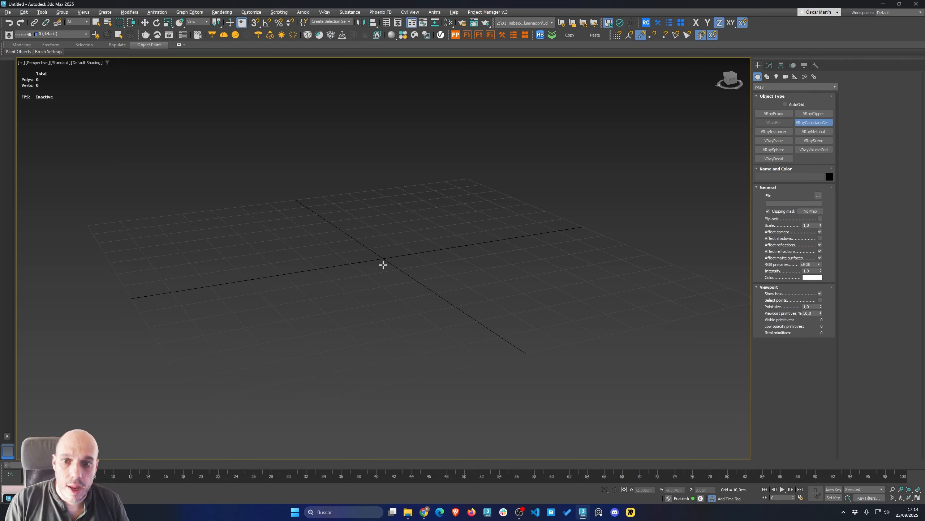
left_click(383, 259)
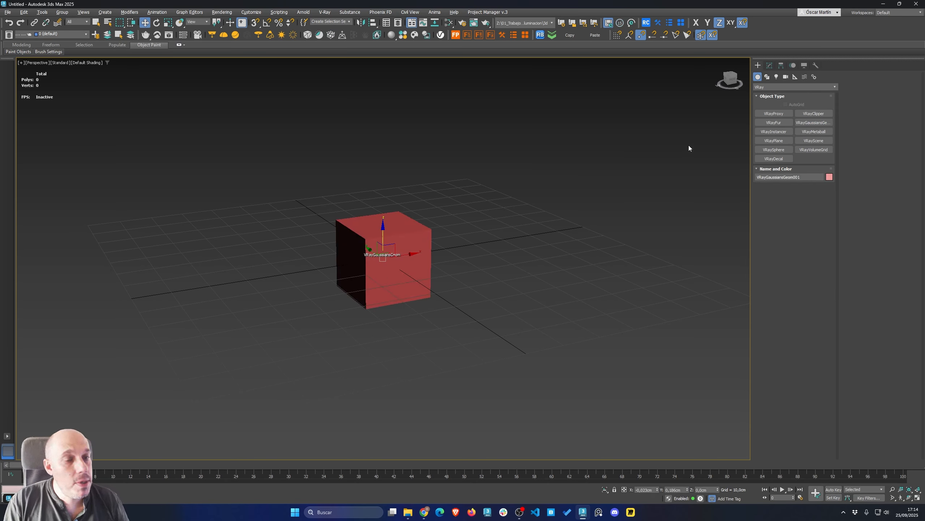
Load block_YS_637.ply from the CLASE COLECTIVA folder as the Gaussian object's file
left_click(769, 65)
left_click(819, 201)
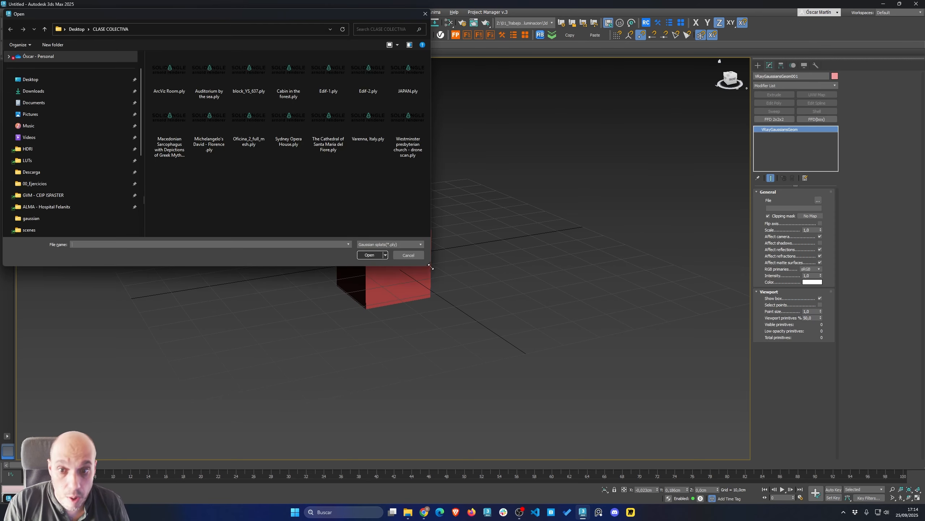
left_click_drag(429, 264, 554, 304)
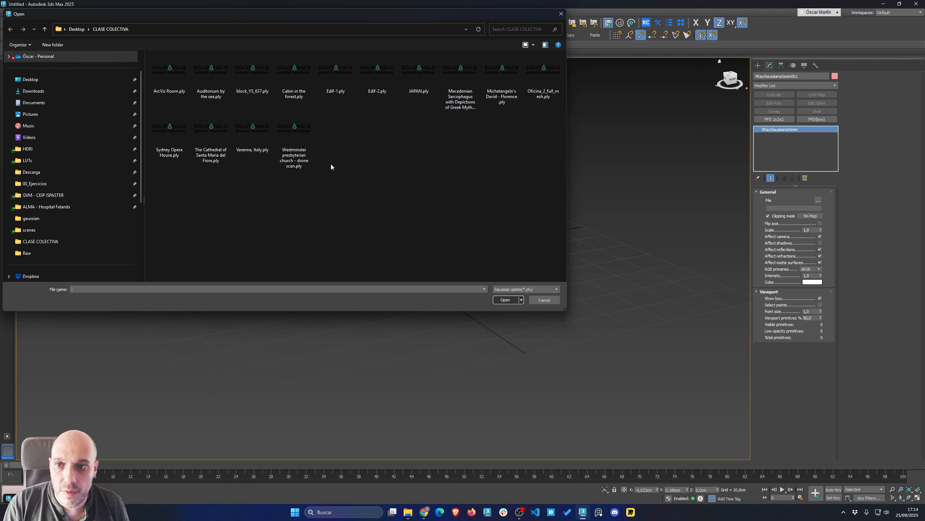
left_click(252, 75)
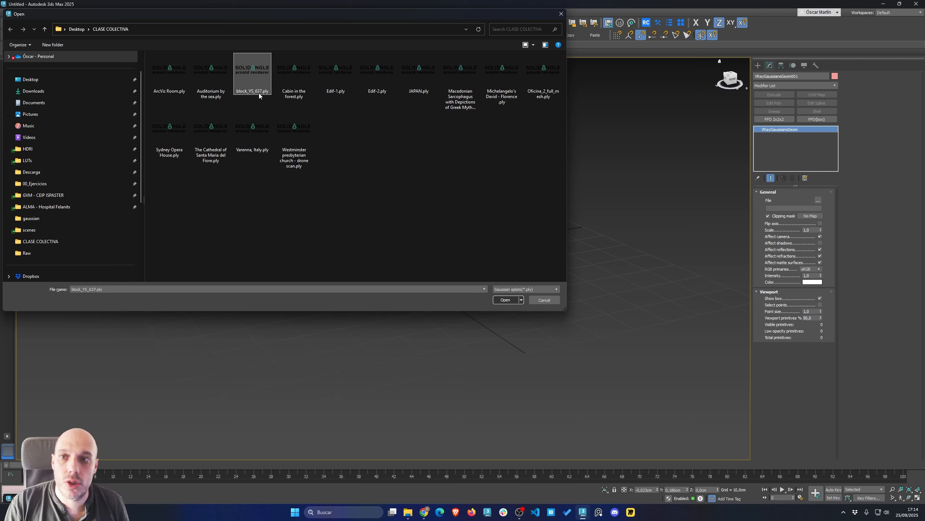
left_click(510, 301)
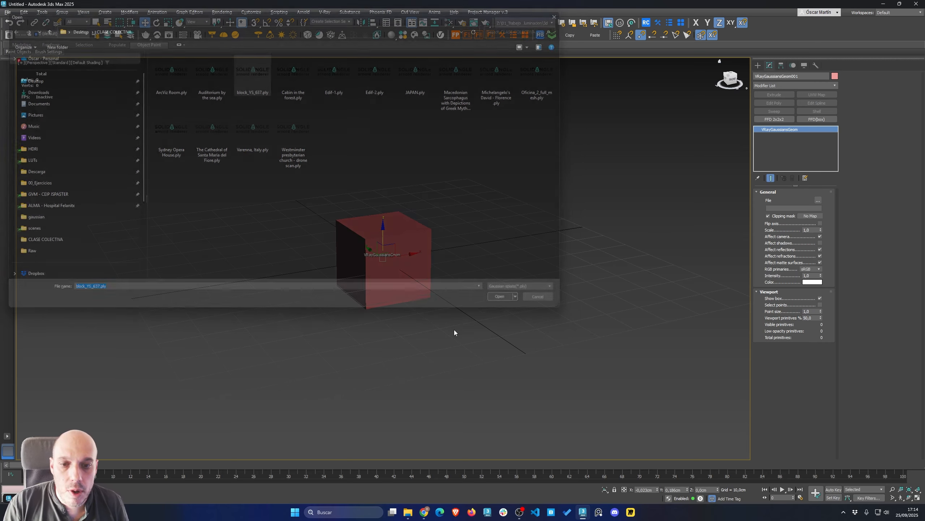
Enable Flip axis on the Gaussian object so the city splat lies flat
scroll(307, 344, "down", 10)
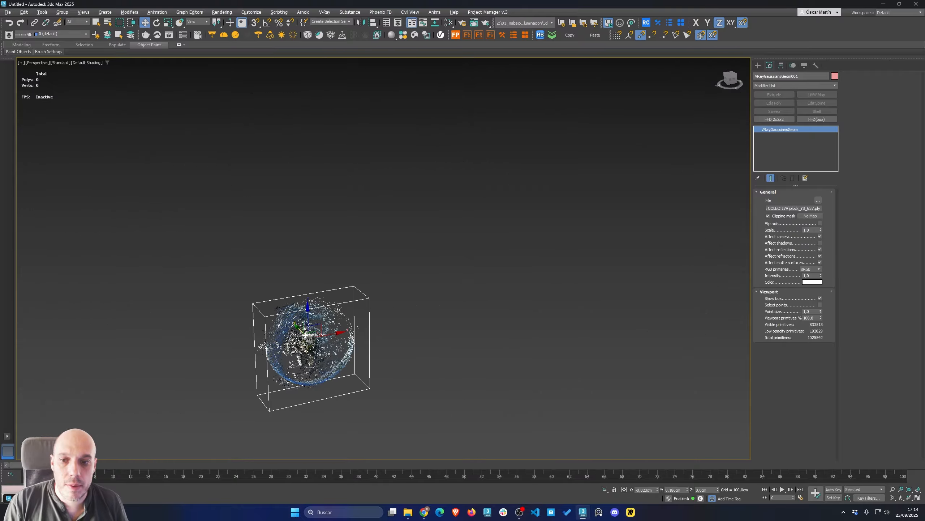
middle_click_drag(306, 344, 313, 309, "alt")
scroll(307, 346, "up", 5)
scroll(330, 362, "up", 8)
scroll(312, 309, "down", 8)
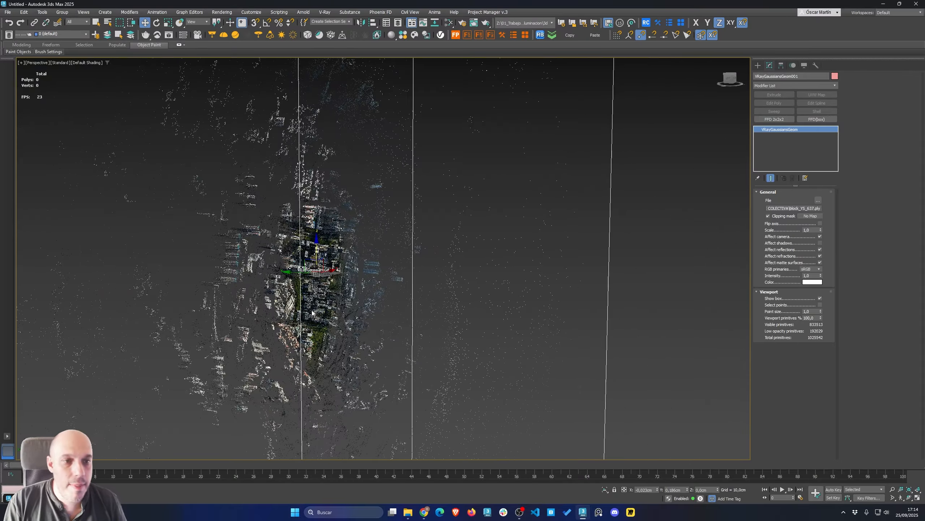
left_click(820, 223)
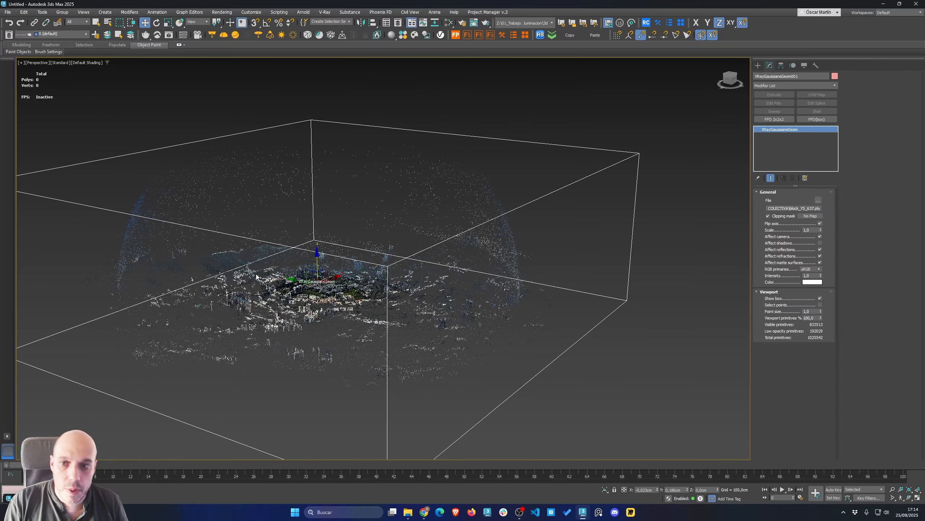
Orbit and zoom around the imported city splat to inspect it
scroll(314, 277, "up", 6)
middle_click_drag(314, 277, 295, 302, "alt")
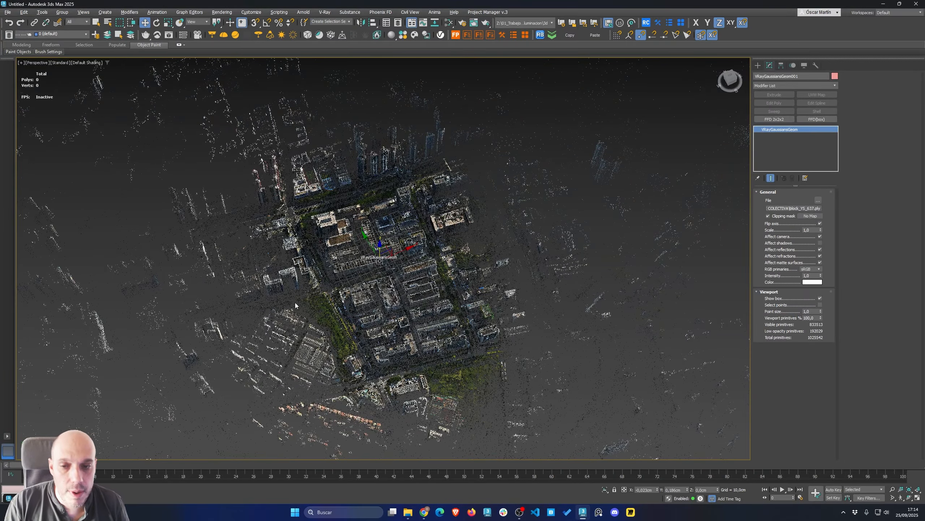
scroll(374, 259, "up", 7)
scroll(374, 259, "down", 8)
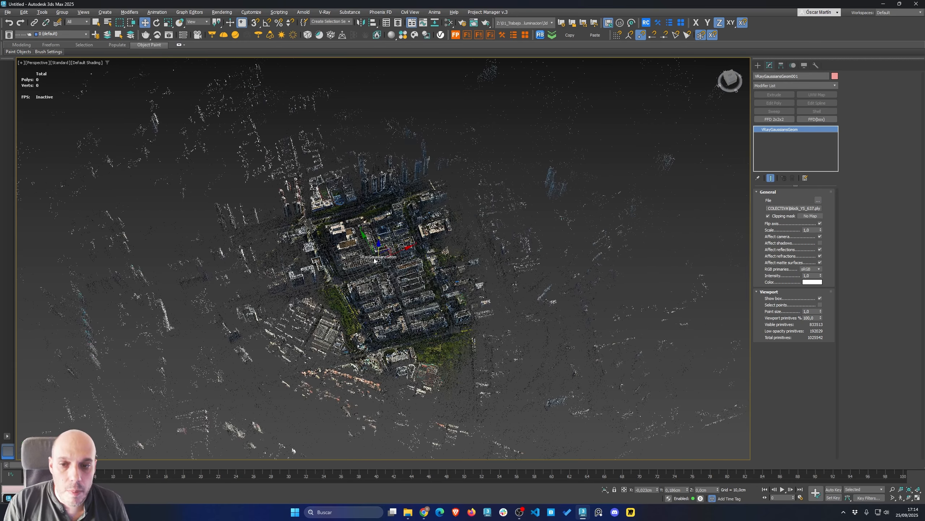
middle_click_drag(375, 259, 373, 245, "alt")
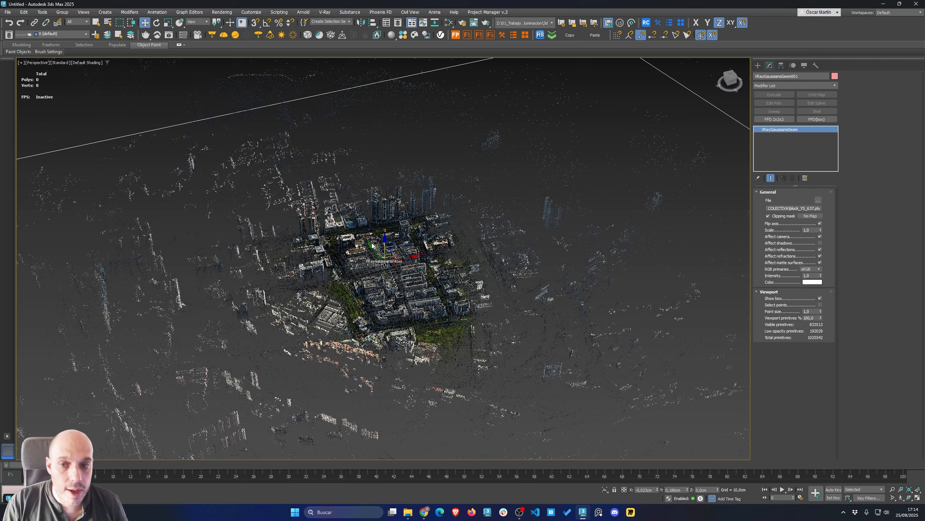
middle_click_drag(403, 254, 390, 254, "alt")
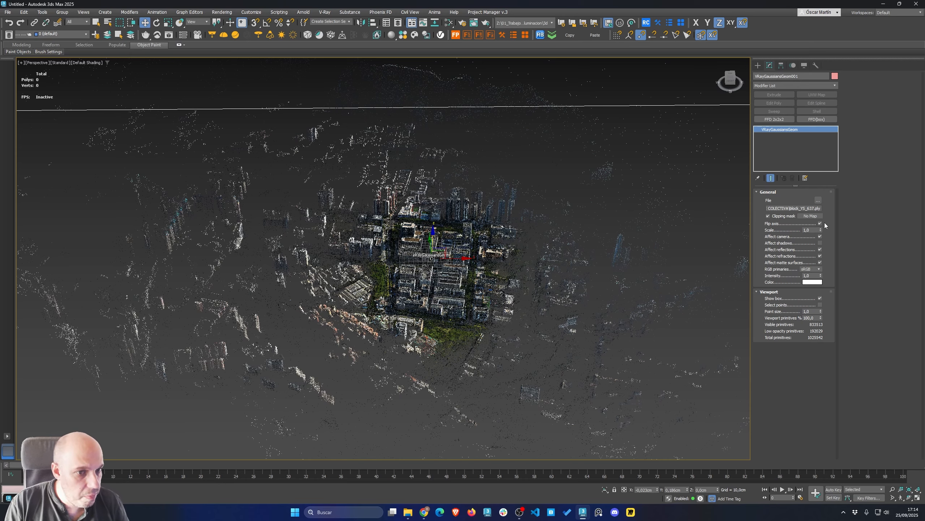
middle_click_drag(484, 262, 490, 290, "alt")
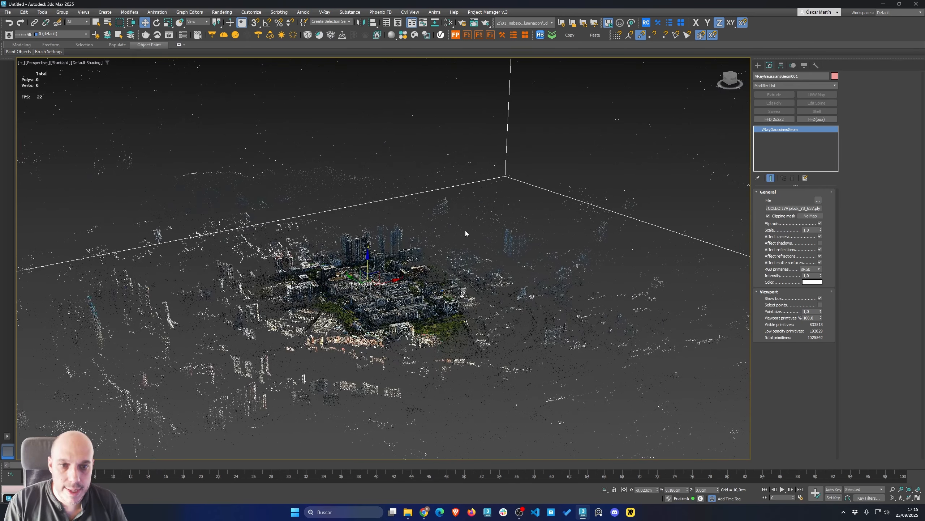
Adjust the splat's Scale with the spinner, then set it back to 1.0
left_click_drag(820, 231, 769, 252)
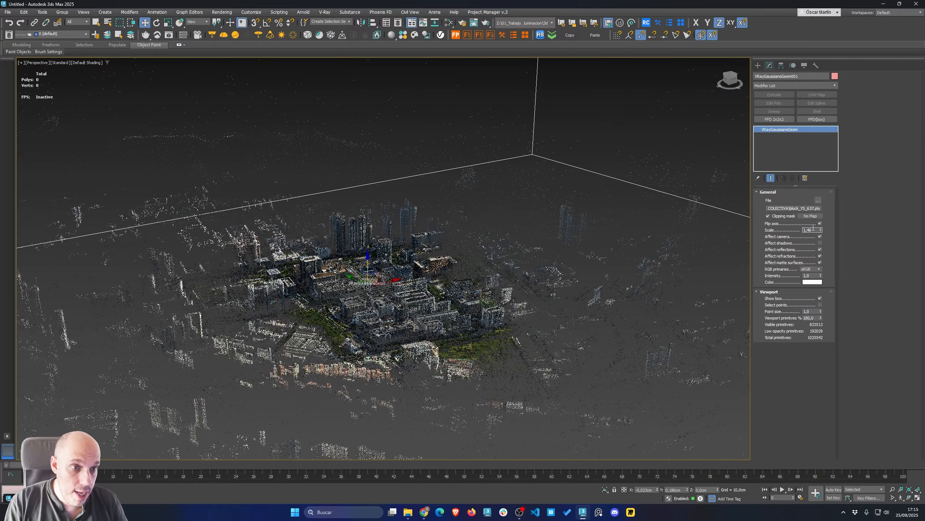
left_click_drag(814, 228, 775, 233)
type("1")
key("Return")
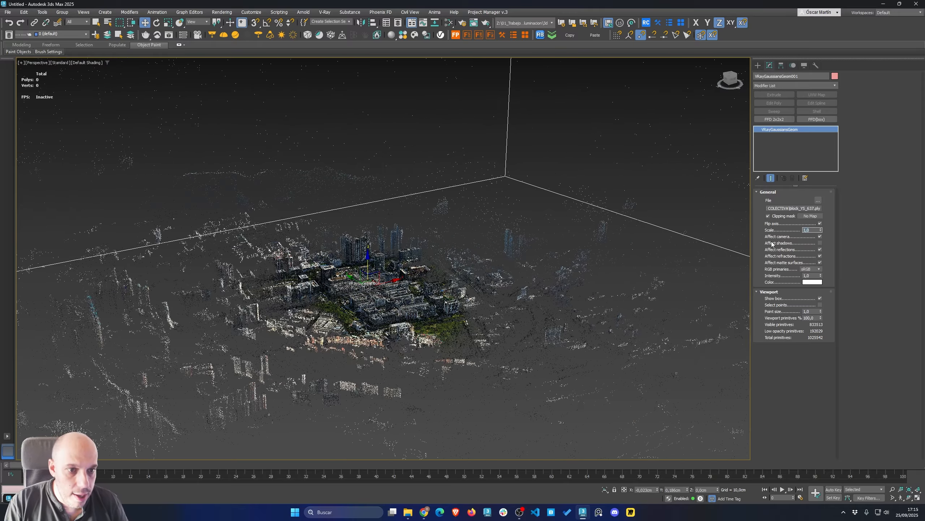
Toggle the Gaussian object's Affect shadows option and switch Affect camera off and back on
left_click(821, 243)
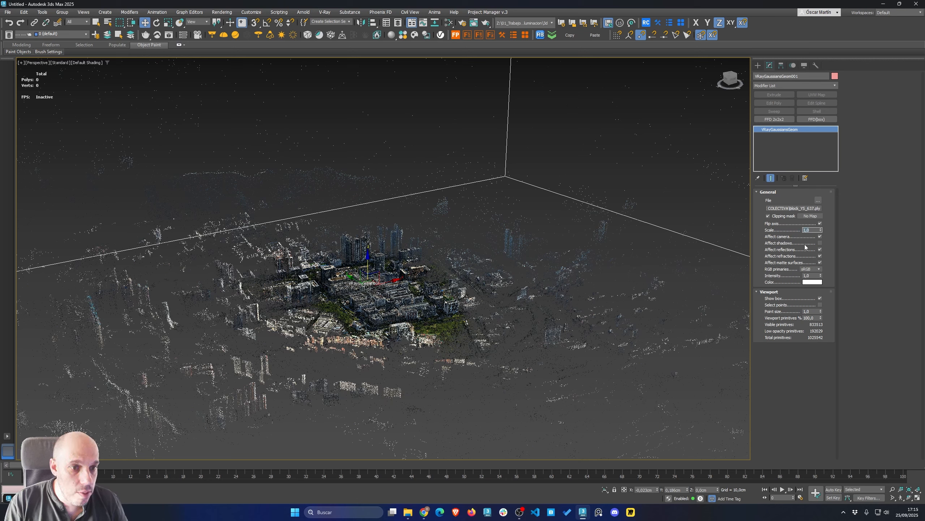
left_click(821, 236)
left_click(820, 237)
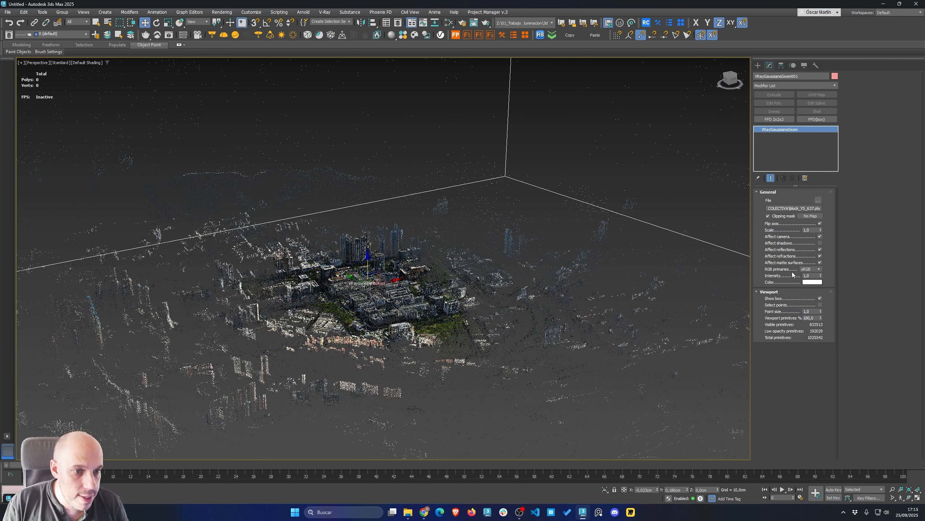
Set the Gaussian object's RGB primaries to sRGB
left_click(816, 269)
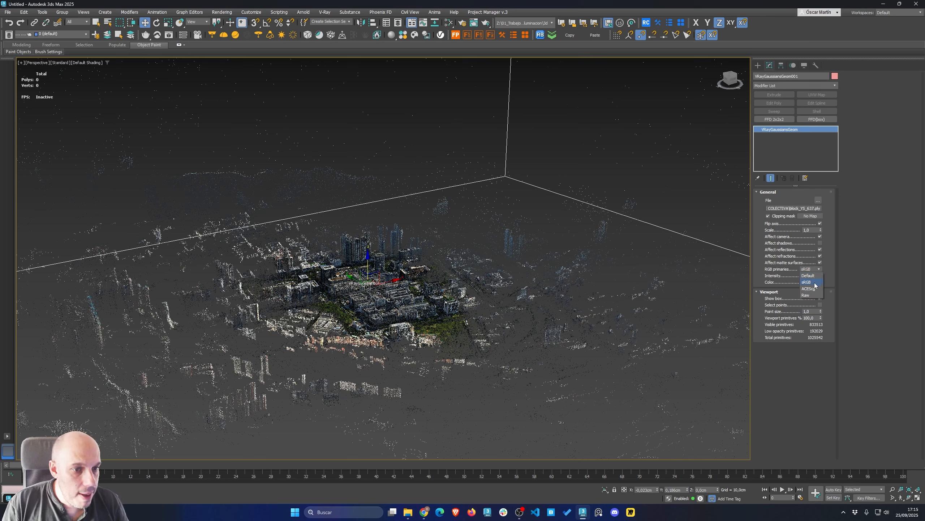
left_click(816, 282)
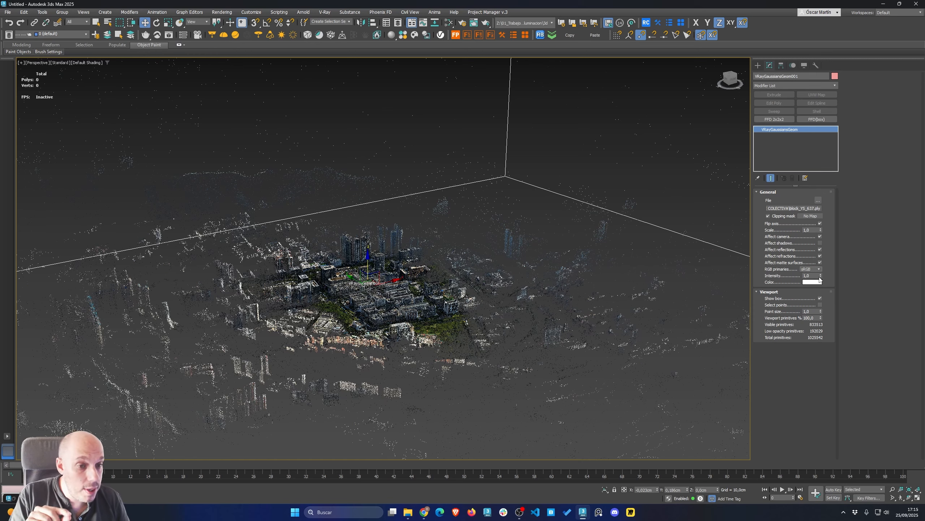
Start an interactive V-Ray render and orbit and zoom the viewport close to the city's buildings
left_click(169, 36)
left_click(638, 87)
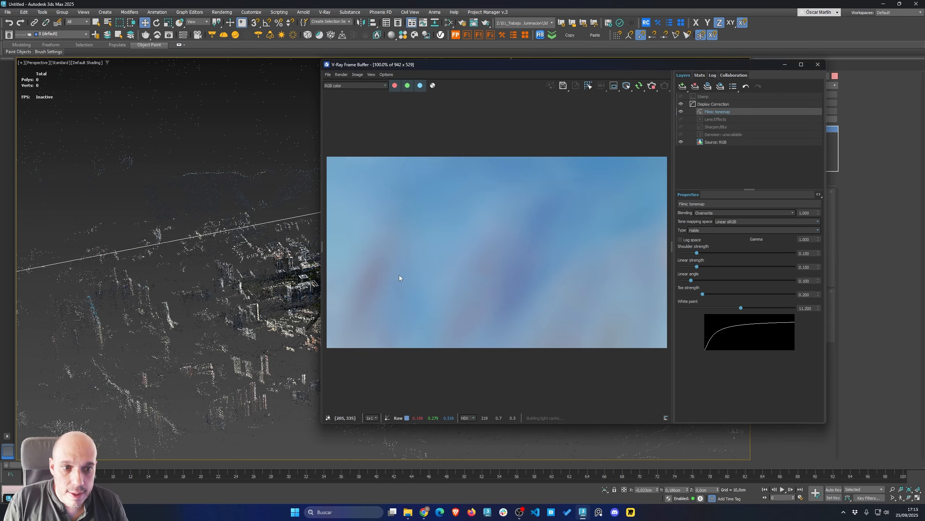
middle_click_drag(255, 216, 180, 273, "alt")
scroll(254, 249, "up", 4)
scroll(255, 252, "down", 3)
scroll(180, 274, "up", 8)
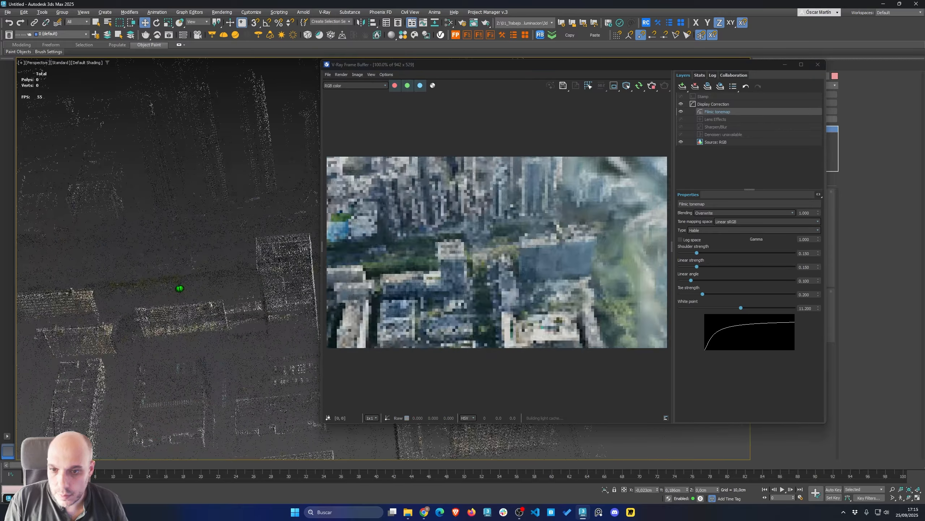
scroll(154, 300, "up", 4)
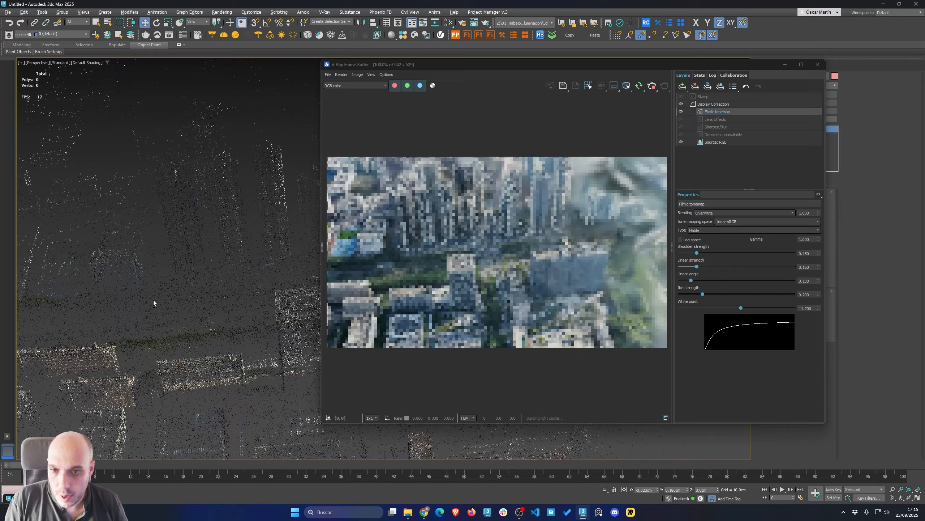
middle_click_drag(154, 301, 194, 215)
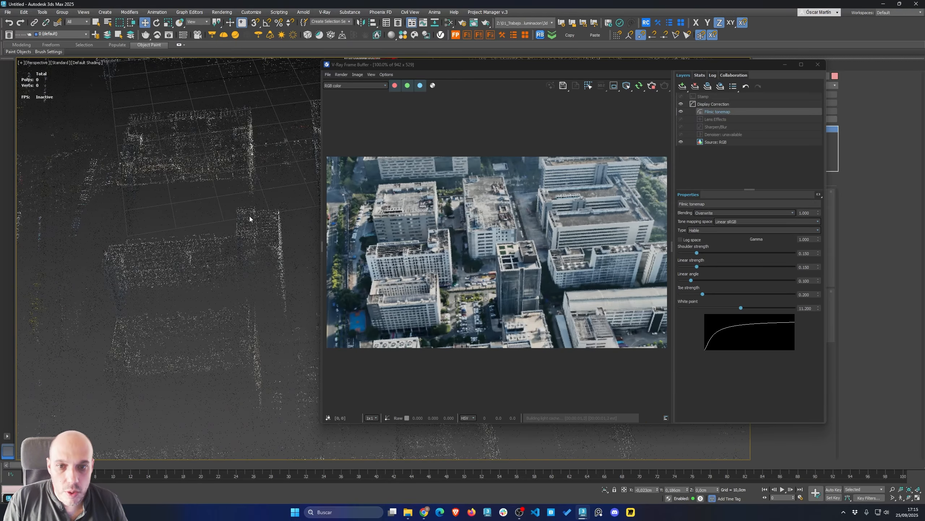
Open the V-Ray Lister to review the Gaussian object's settings in its Geometry list, then close it
left_click(184, 35)
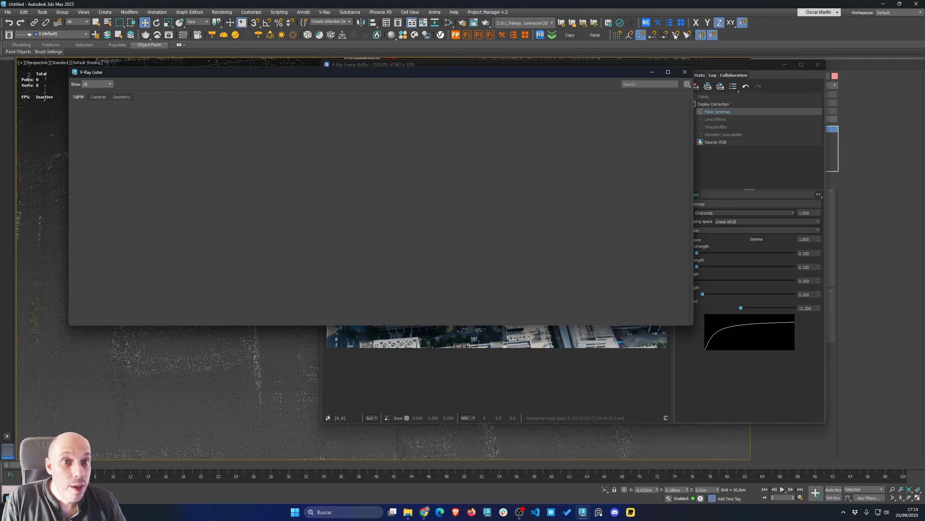
left_click(123, 97)
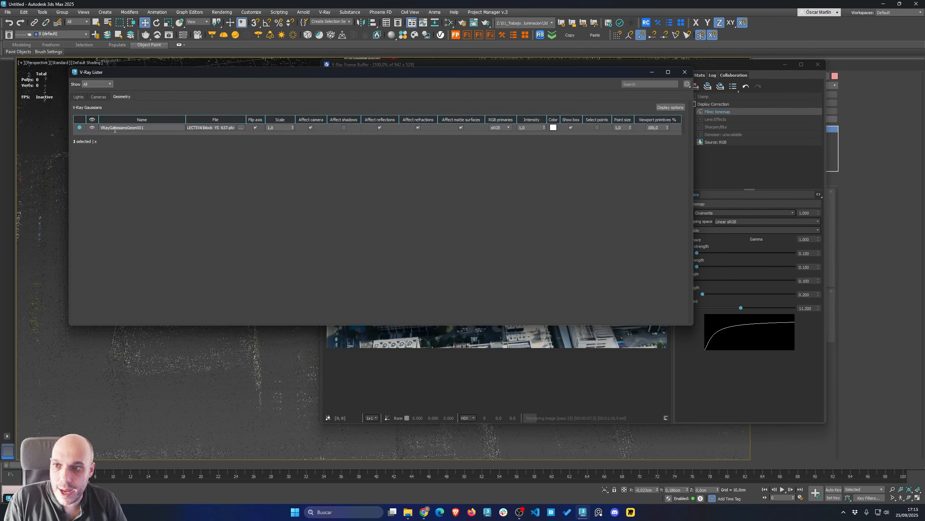
left_click(97, 97)
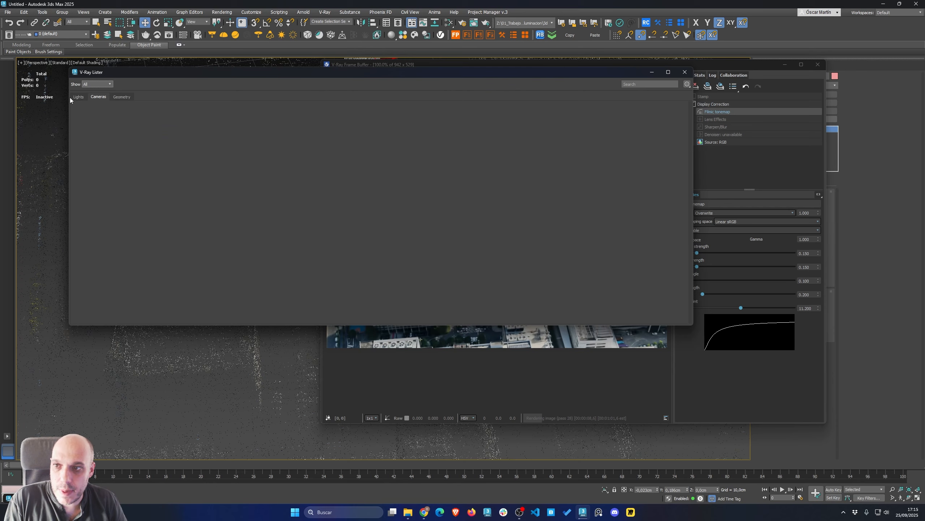
left_click(684, 72)
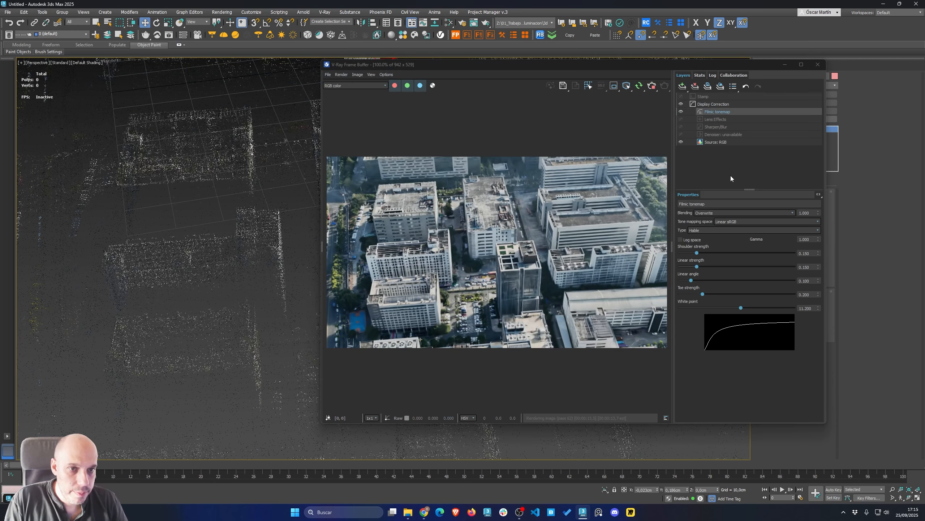
Move the frame buffer aside, set the splat's Intensity to 1, then close the frame buffer
left_click_drag(613, 67, 471, 71)
left_click_drag(820, 275, 795, 279)
type("1")
key("Return")
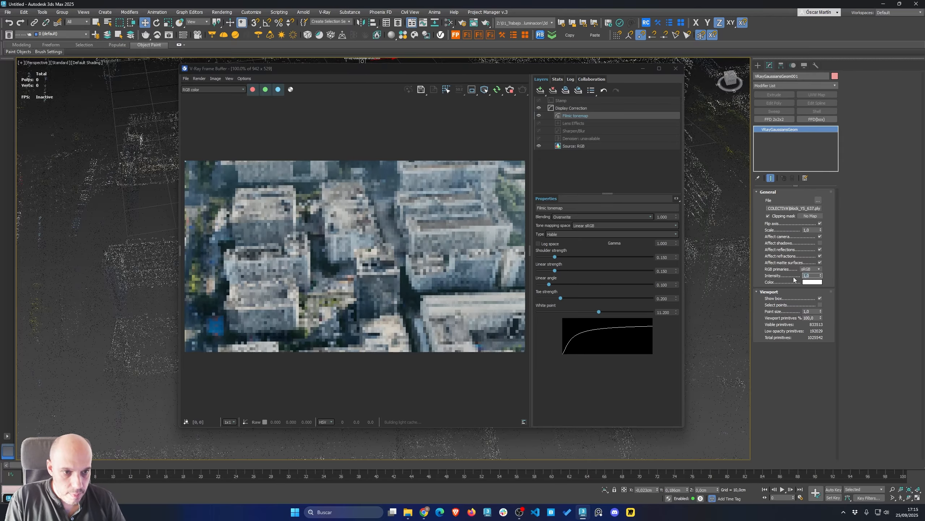
left_click(676, 71)
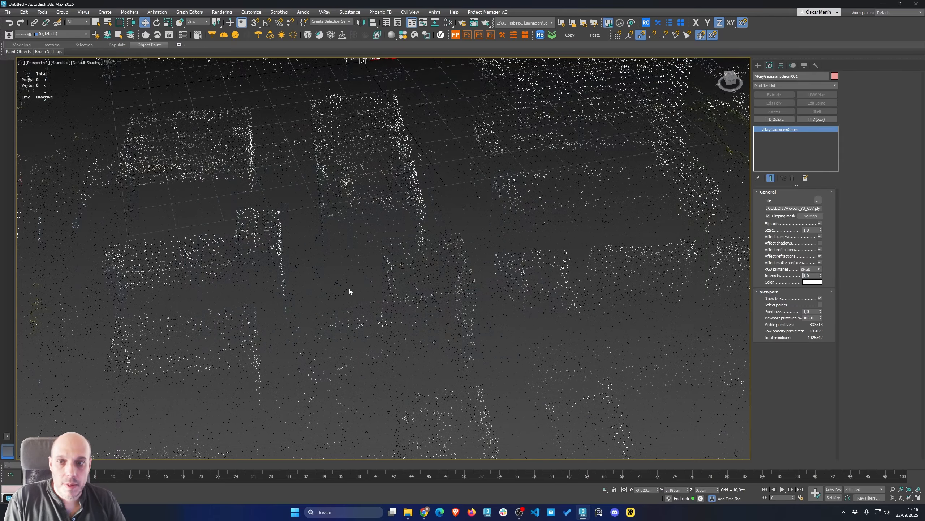
middle_click_drag(349, 288, 554, 272, "alt")
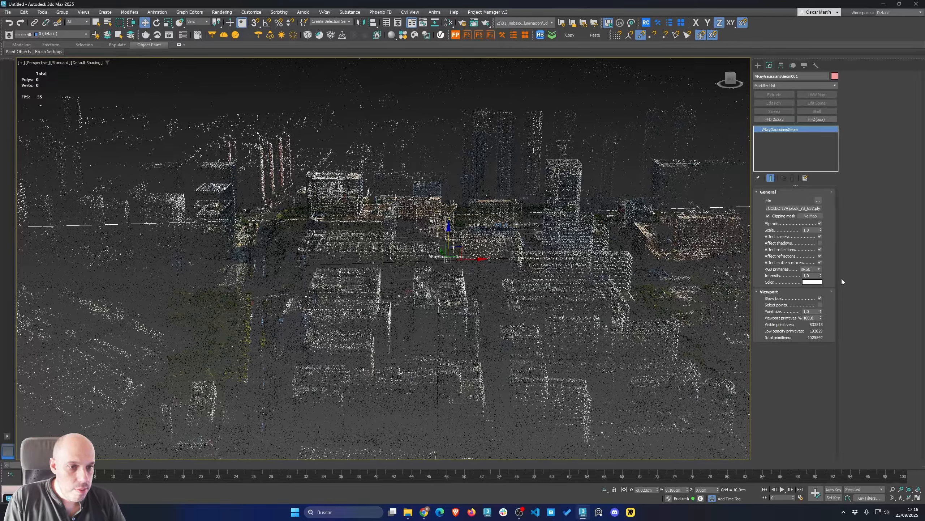
left_click(812, 282)
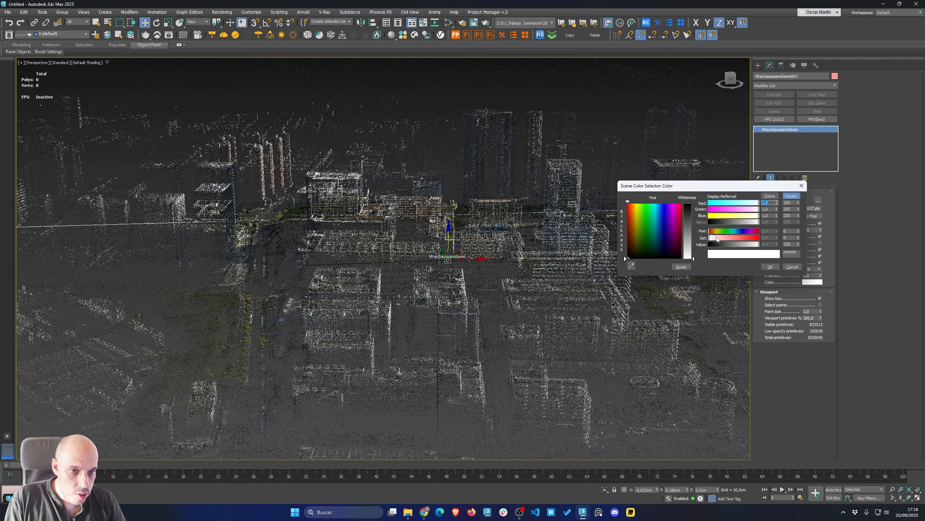
left_click_drag(742, 219, 736, 216)
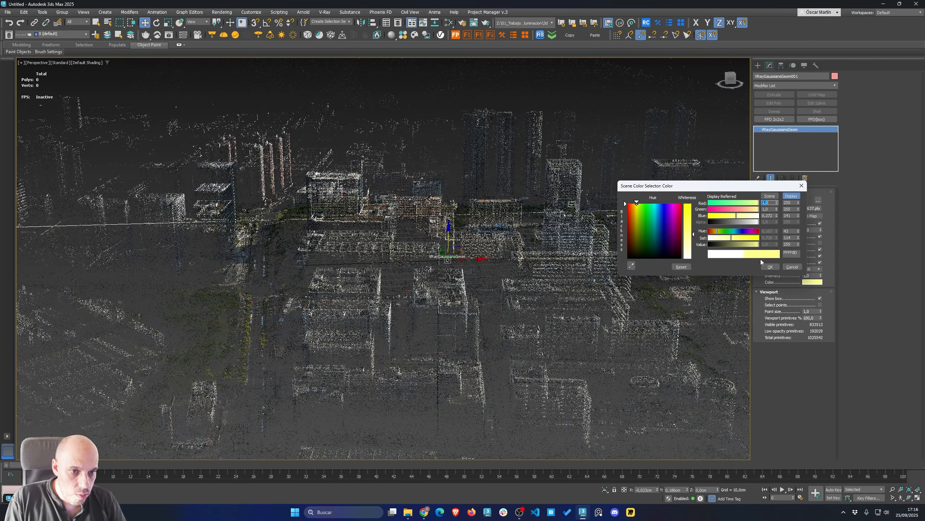
left_click(789, 267)
Restart the interactive V-Ray render of the view
left_click(161, 36)
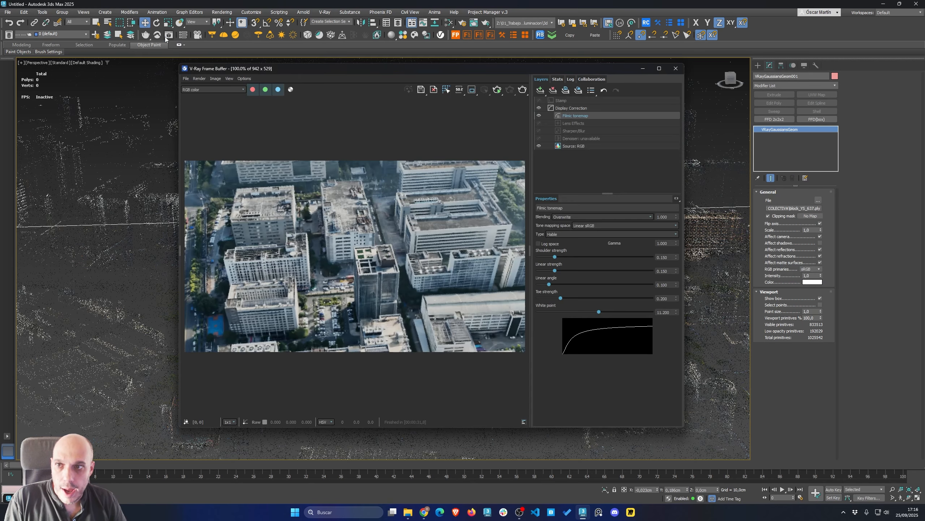
left_click(499, 91)
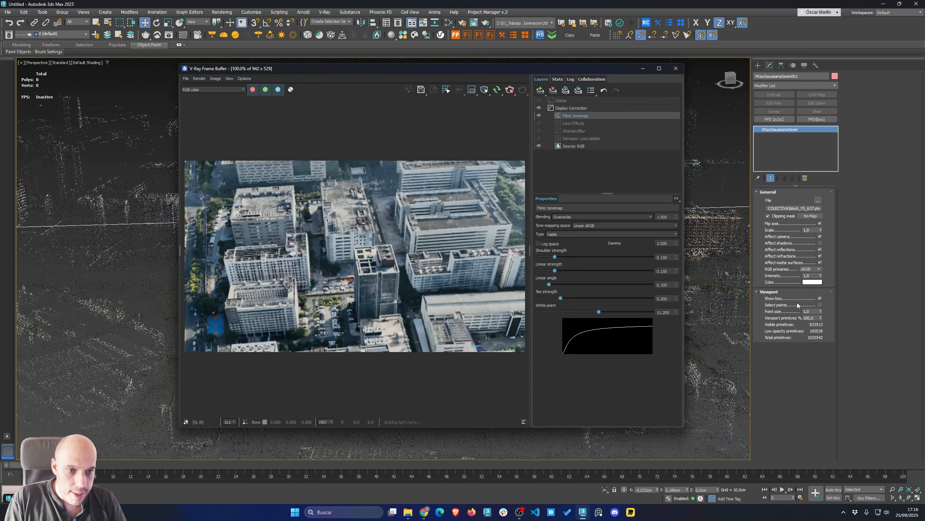
Try tinting the splat's Color red, green and yellow in the interactive render, cancelling each change
left_click(807, 283)
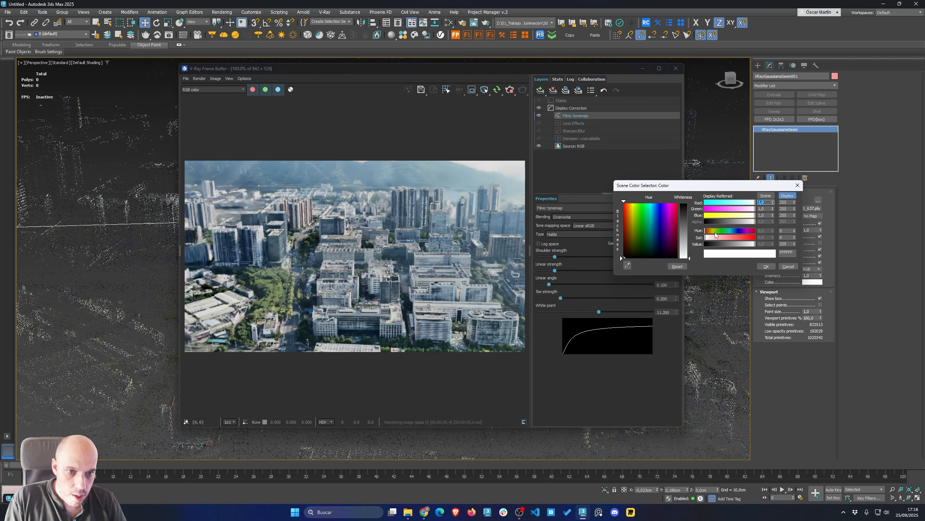
left_click(739, 237)
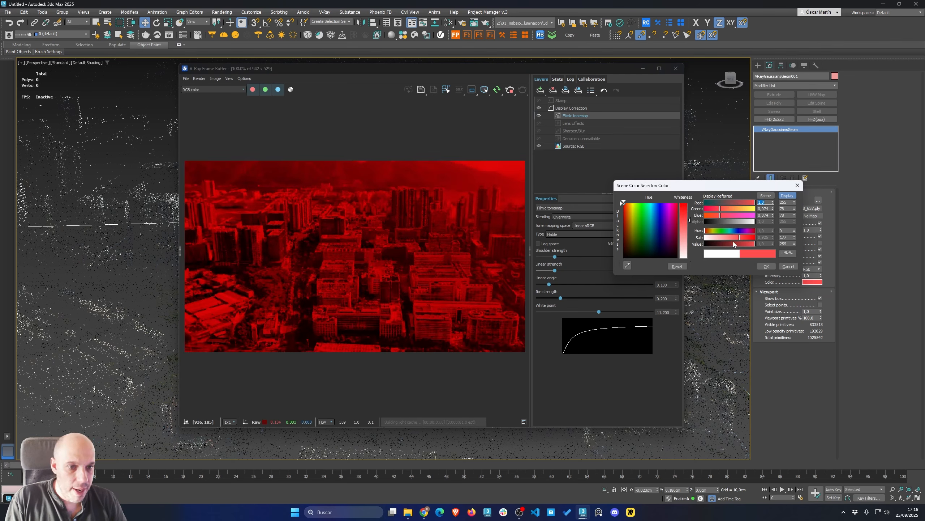
left_click_drag(733, 238, 703, 238)
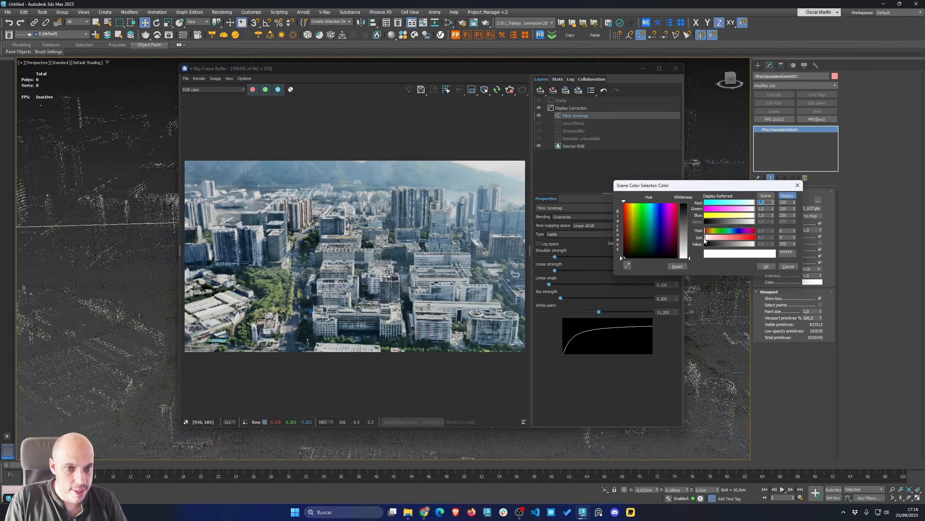
left_click(788, 266)
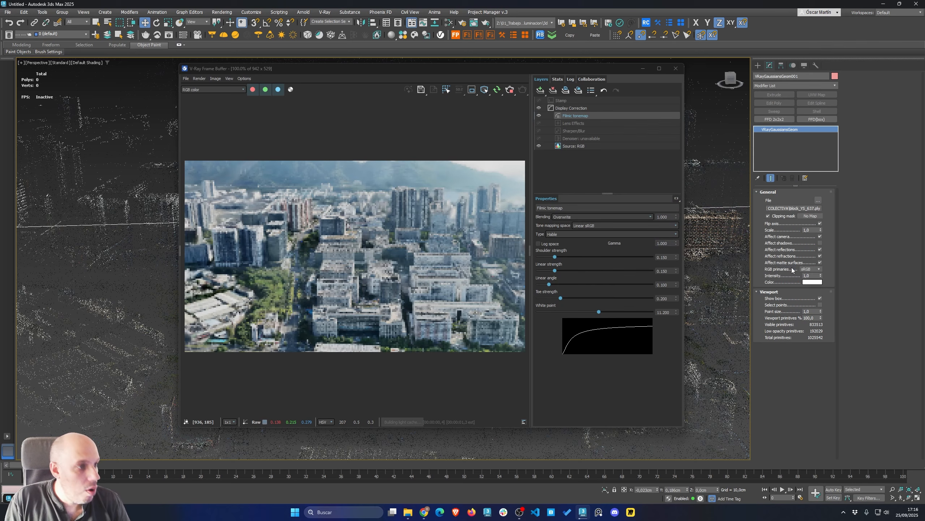
left_click(813, 281)
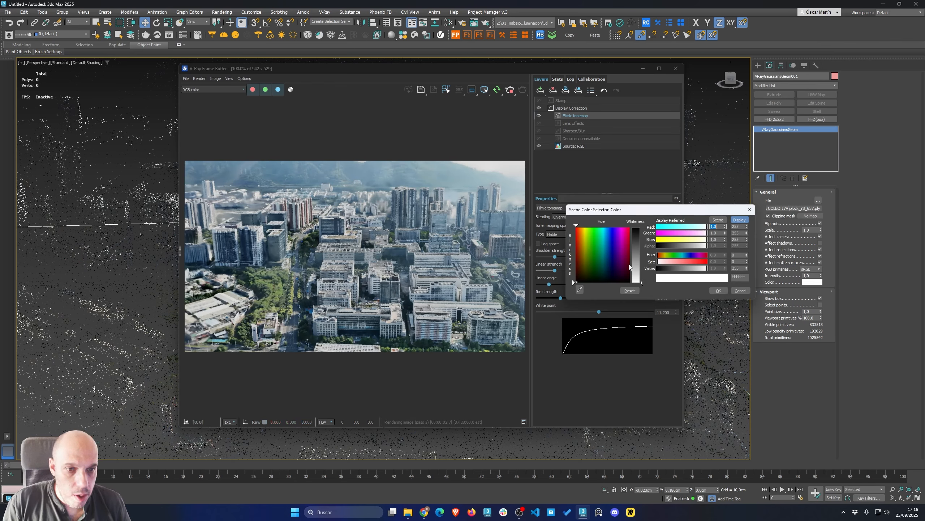
mouse_move(639, 256)
left_mouse_down()
mouse_move(639, 240)
mouse_move(640, 251)
left_mouse_up()
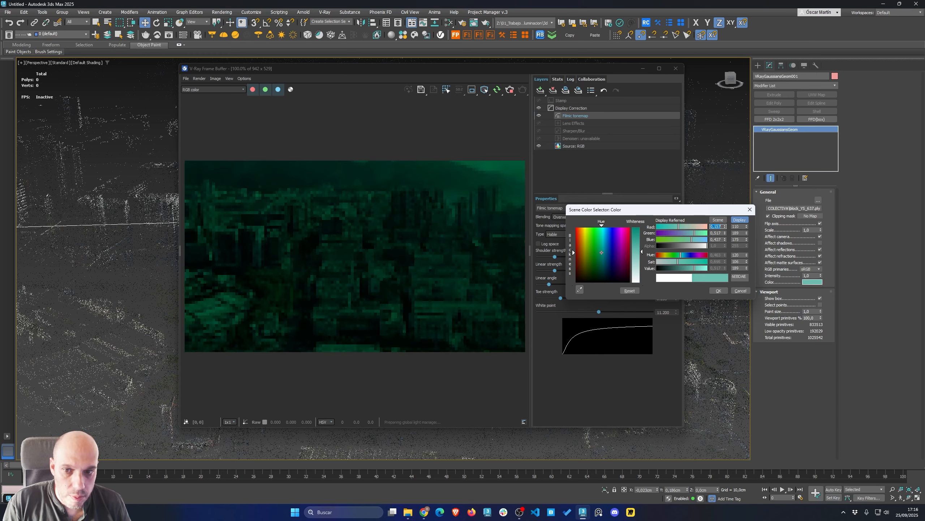
left_click_drag(573, 253, 584, 244)
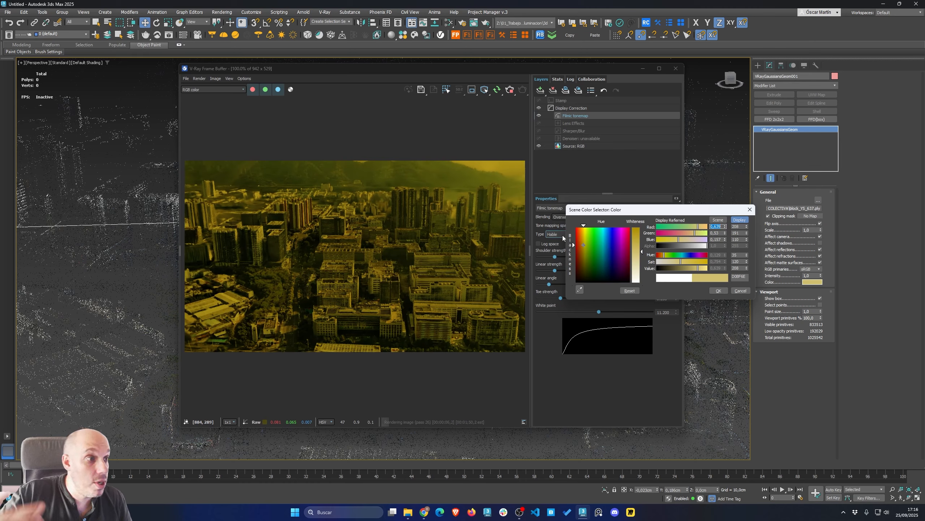
left_click(741, 291)
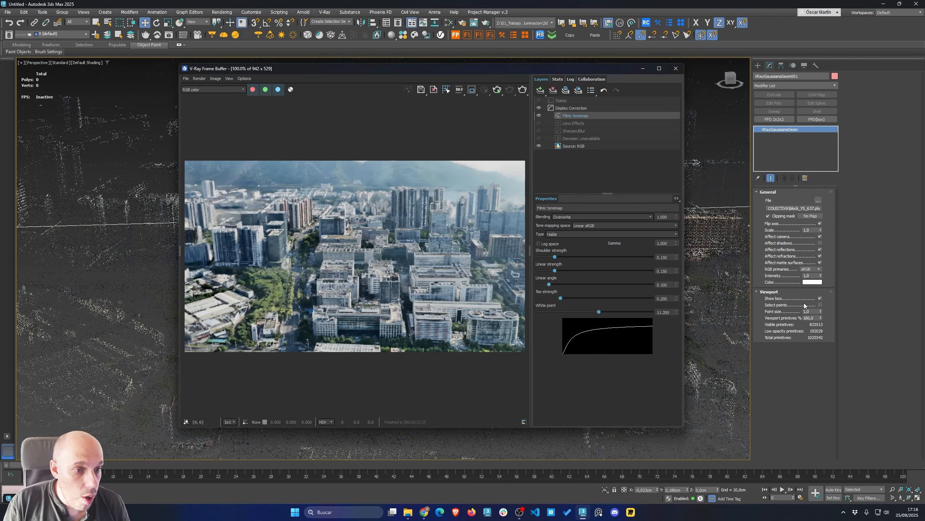
Close the frame buffer, enable the splat's Select points option, and zoom out to the whole splat
left_click(676, 68)
left_click(820, 304)
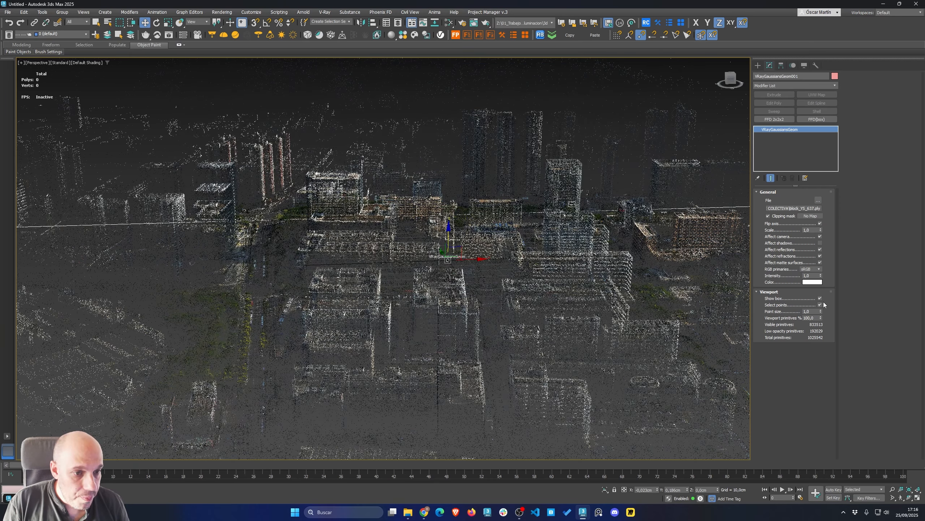
scroll(705, 306, "down", 6)
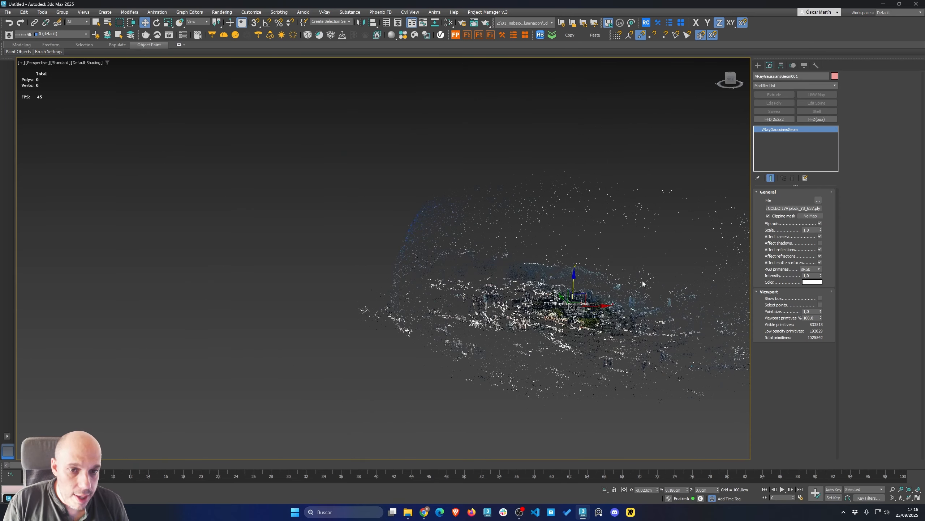
Test selecting the splat by clicking on and away from its points in the viewport
left_click(672, 167)
left_click(519, 366)
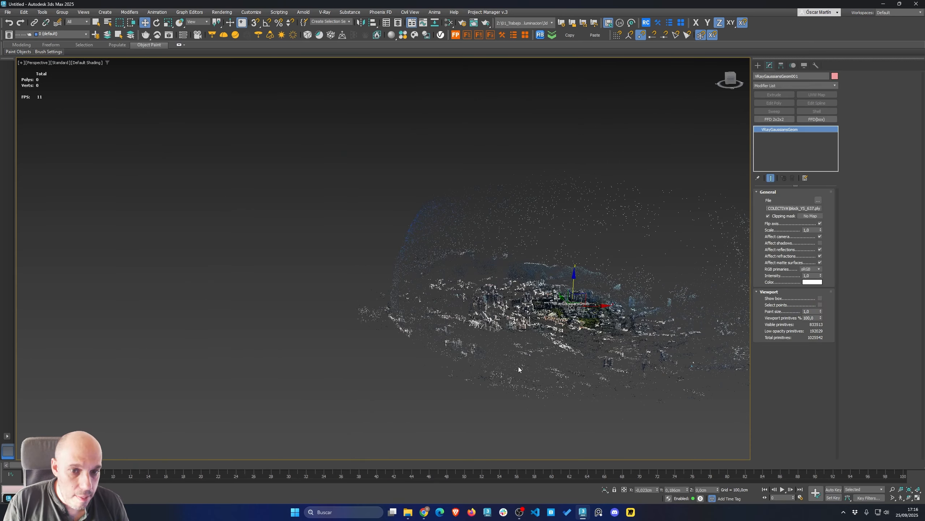
left_click(654, 218)
left_click(569, 357)
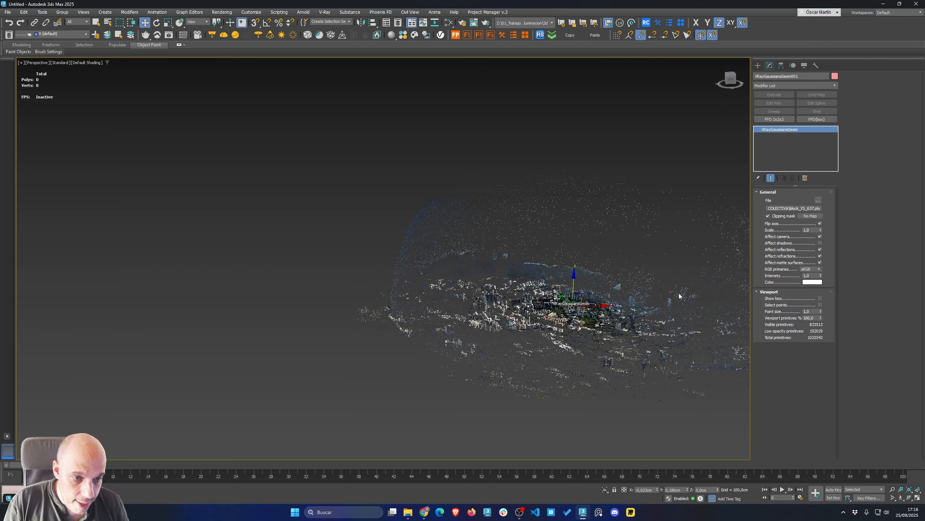
Enable Show box for the splat and reselect it by clicking its bounding box and points
left_click(821, 299)
left_click(269, 161)
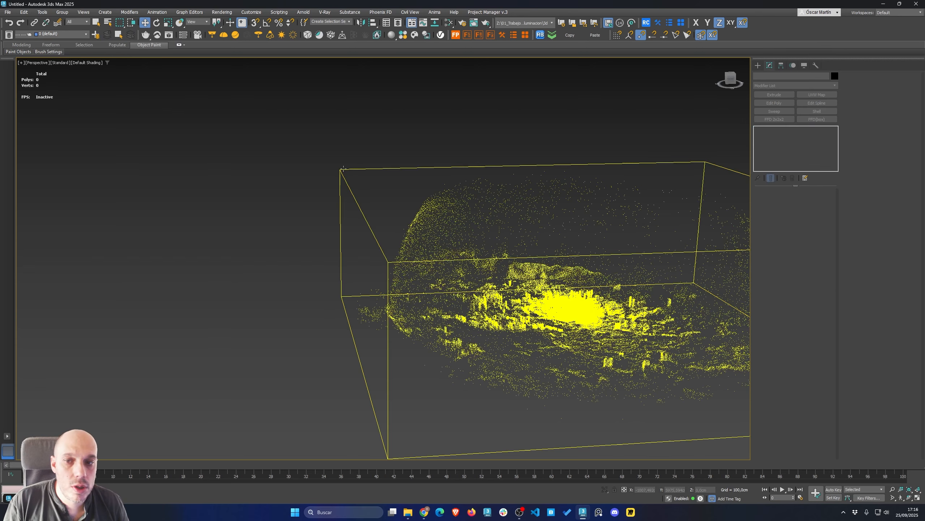
left_click(343, 169)
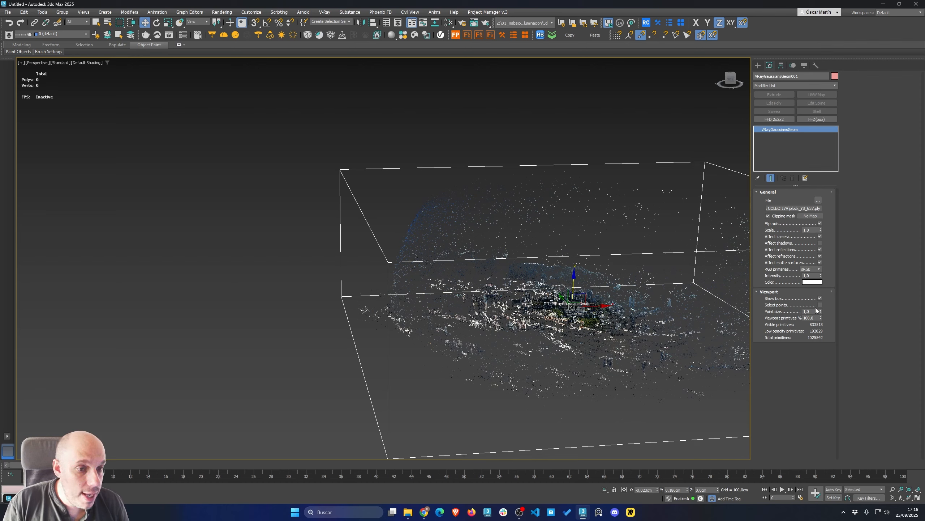
left_click(622, 180)
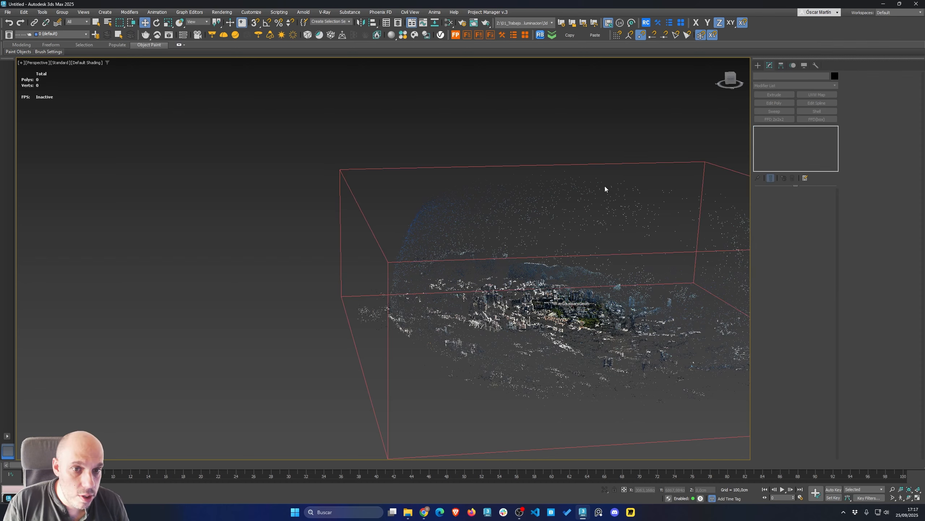
left_click(578, 299)
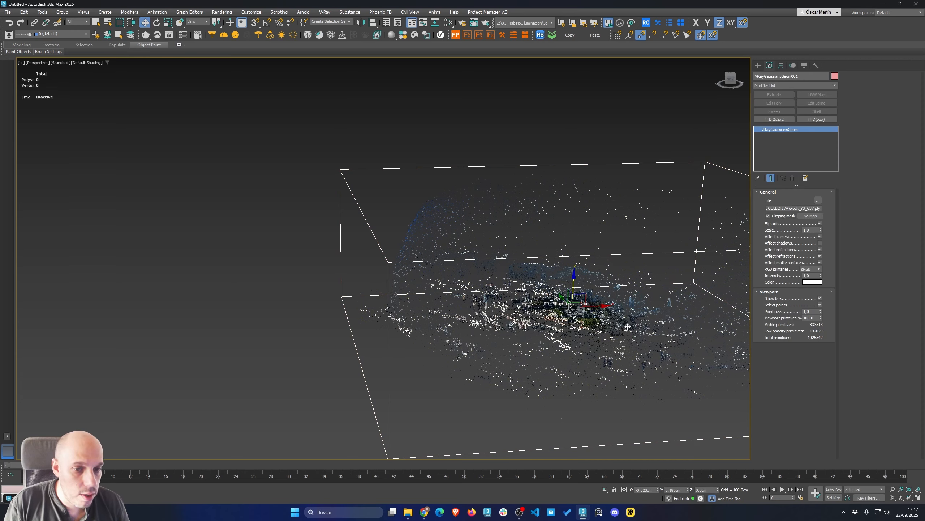
Set the splat's viewport Point size to 5 and its Viewport primitives percentage to 18
scroll(538, 308, "up", 6)
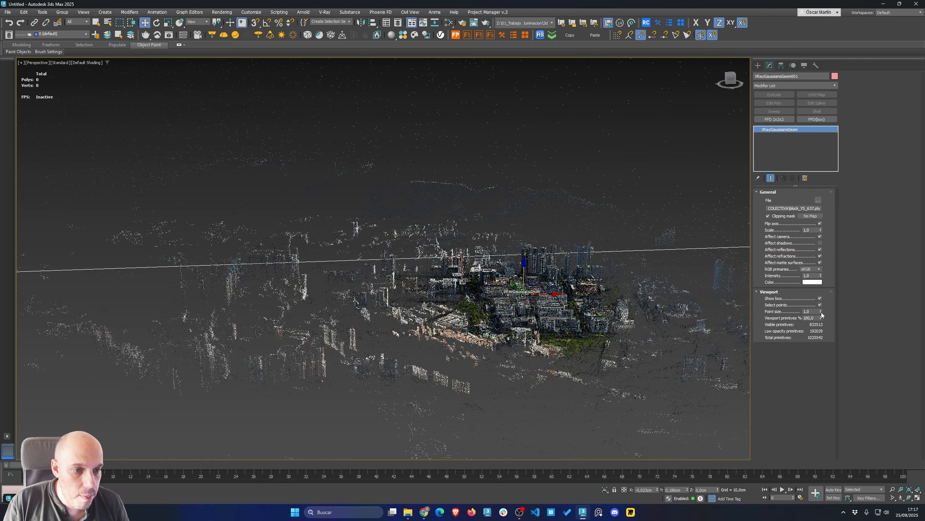
left_click_drag(821, 312, 850, 294)
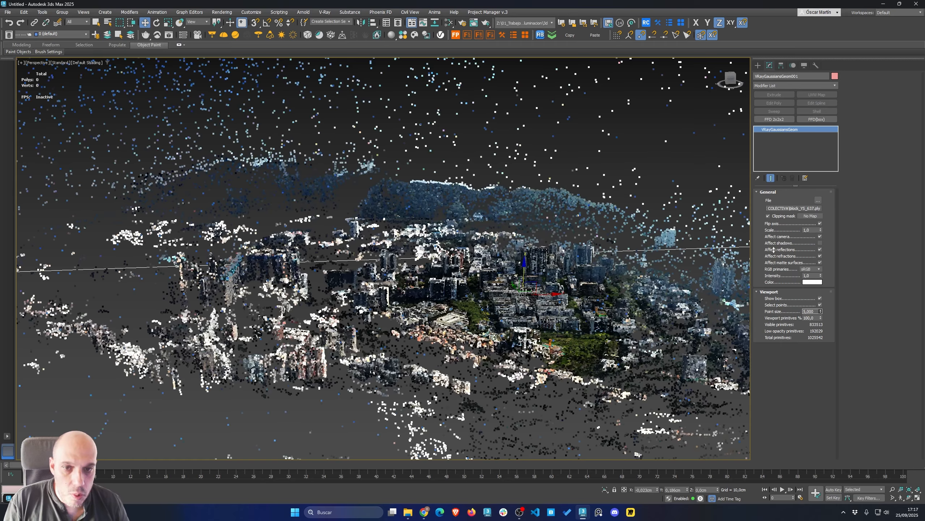
scroll(505, 302, "up", 8)
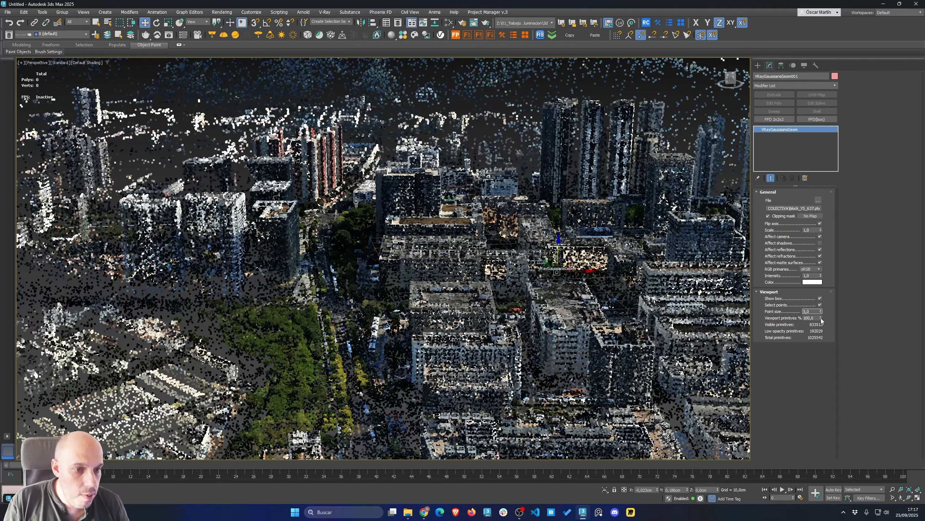
left_click_drag(821, 318, 815, 384)
scroll(381, 276, "down", 5)
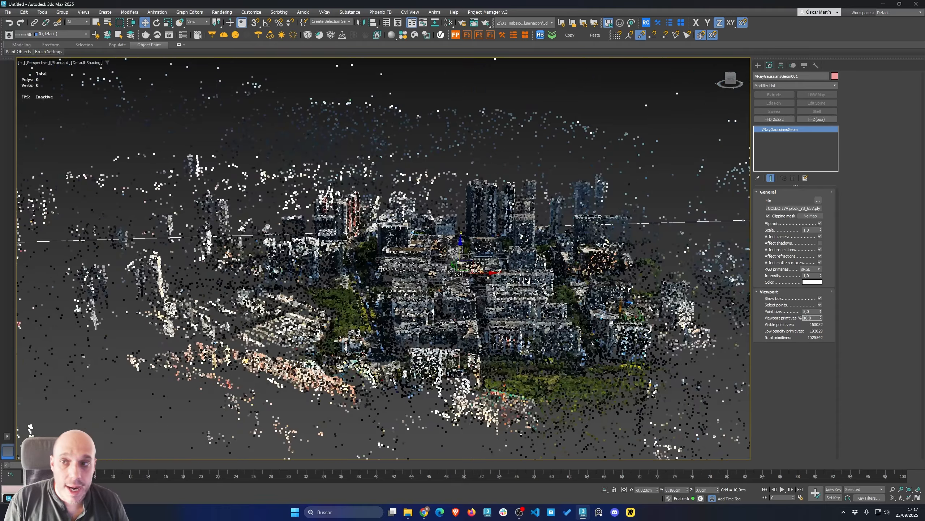
Deselect the splat, then reselect it by clicking on its points in the viewport
scroll(380, 268, "down", 3)
middle_click_drag(226, 223, 318, 272)
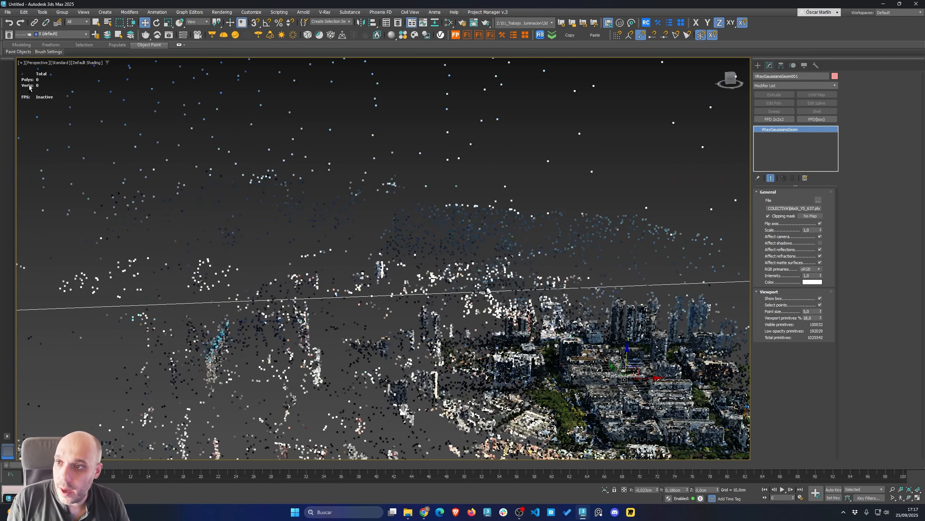
left_click(40, 82)
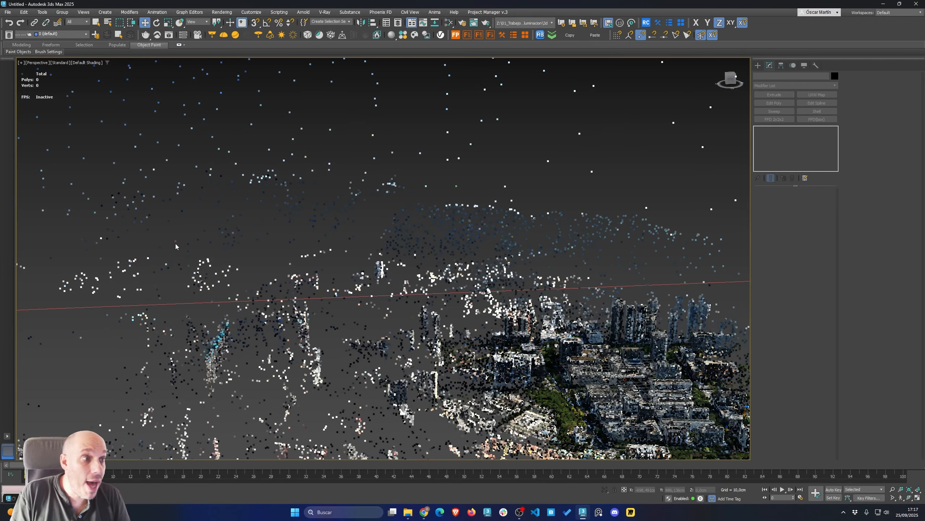
scroll(178, 248, "down", 10)
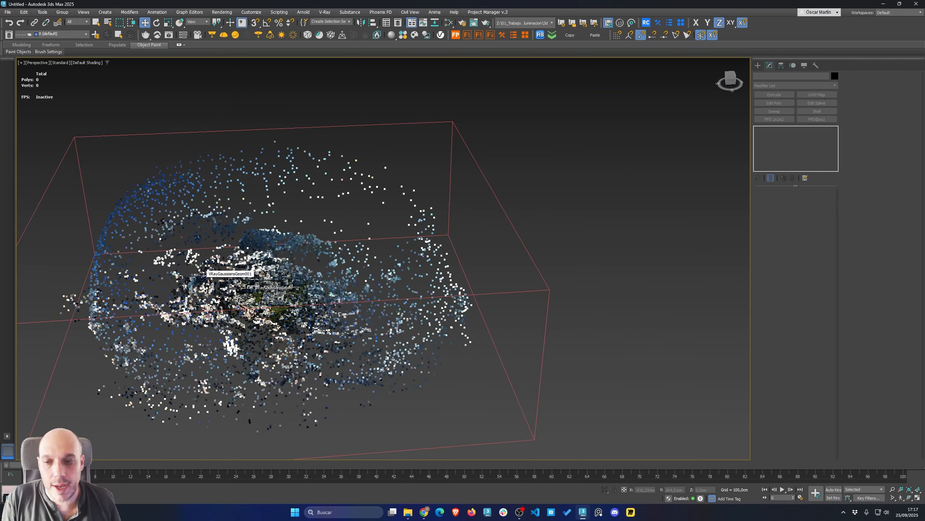
middle_click_drag(246, 257, 233, 276, "alt")
scroll(256, 308, "up", 7)
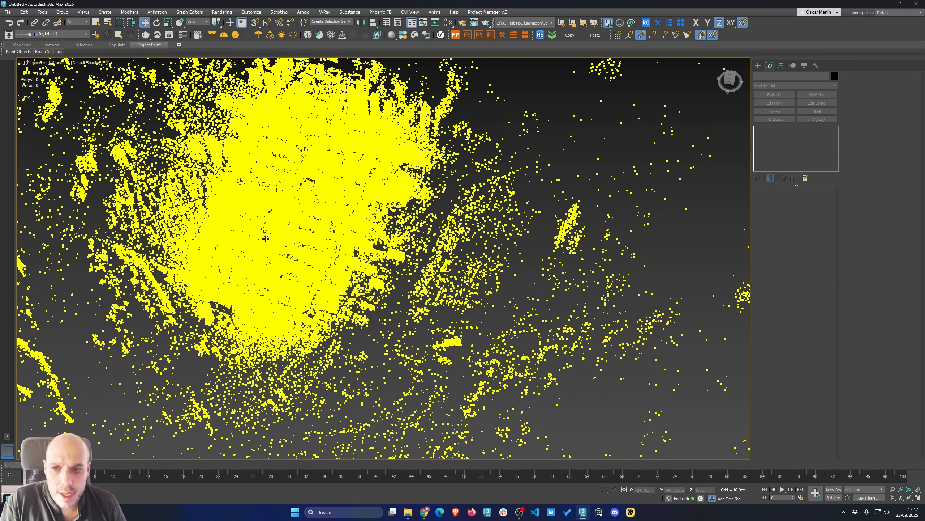
left_click(265, 241)
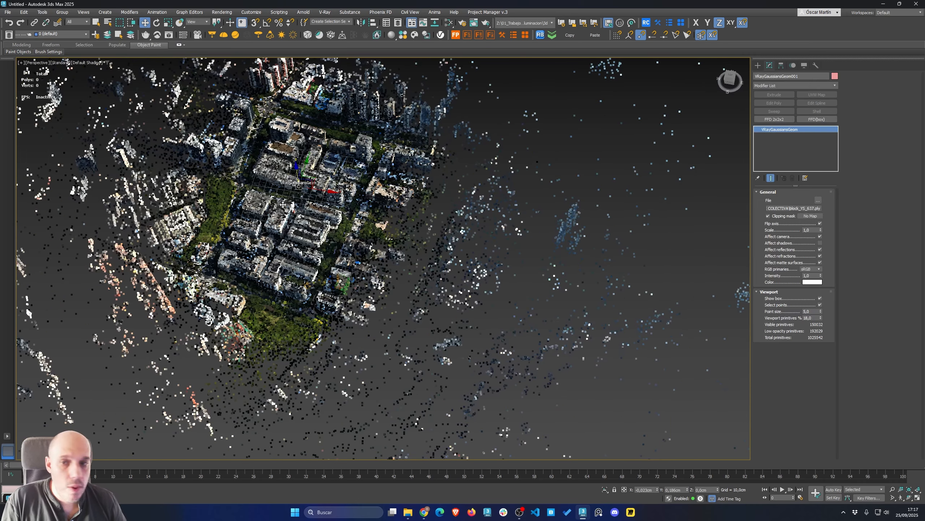
scroll(297, 255, "up", 5)
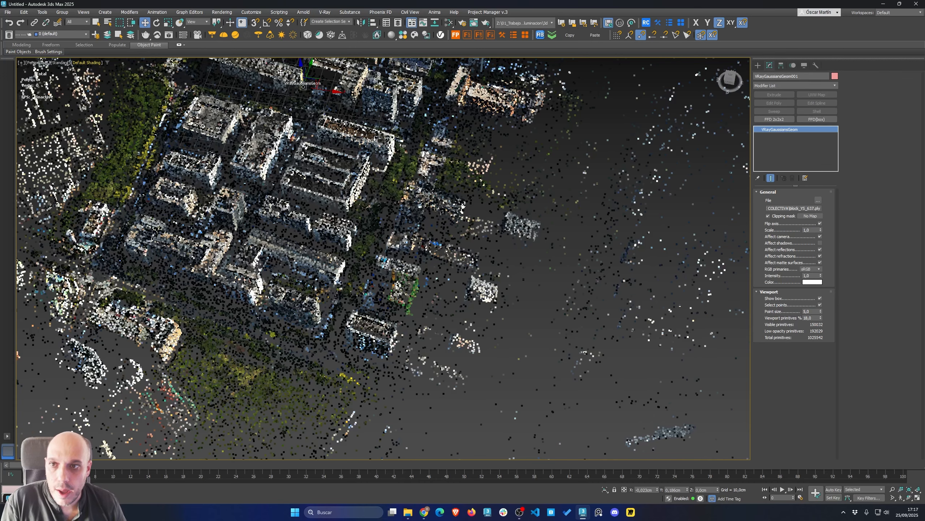
Open the Chaos Cosmos browser and import the Building Office 121-19 model from the Arquitectura 3D models
left_click(415, 35)
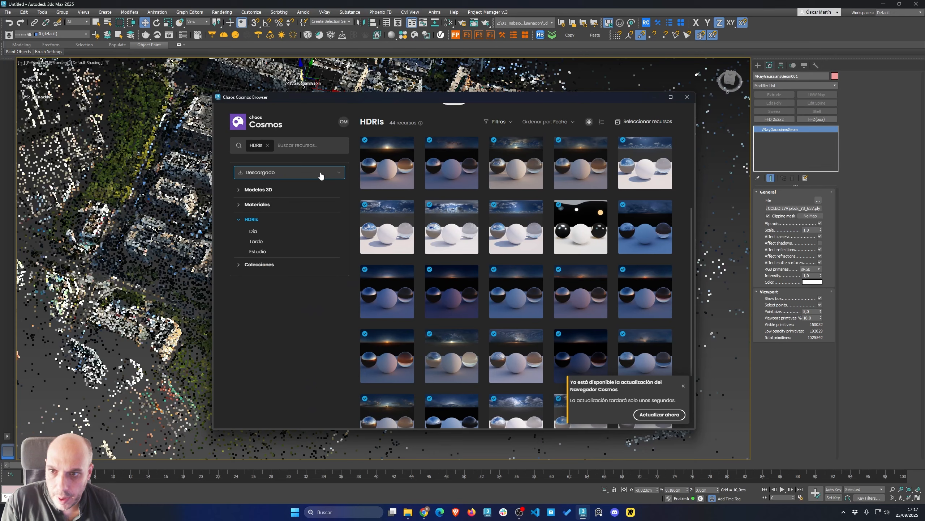
left_click(259, 190)
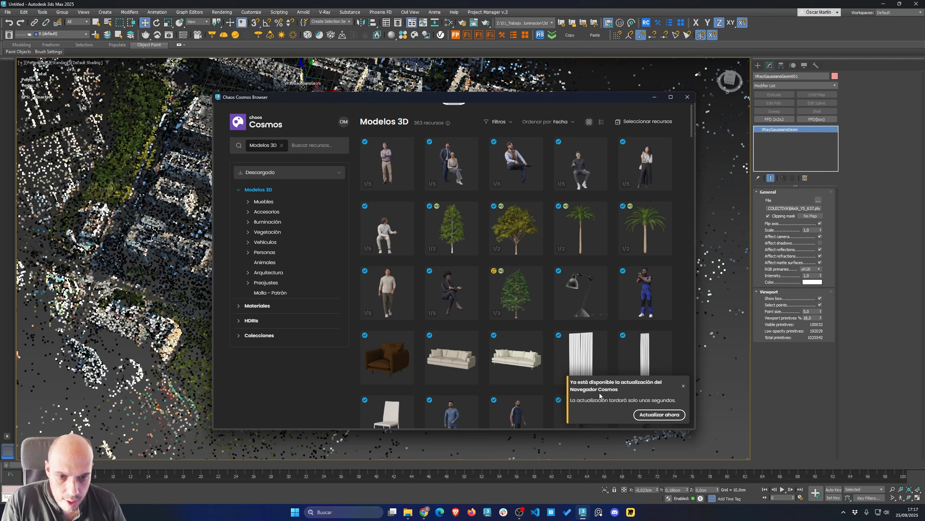
left_click(684, 386)
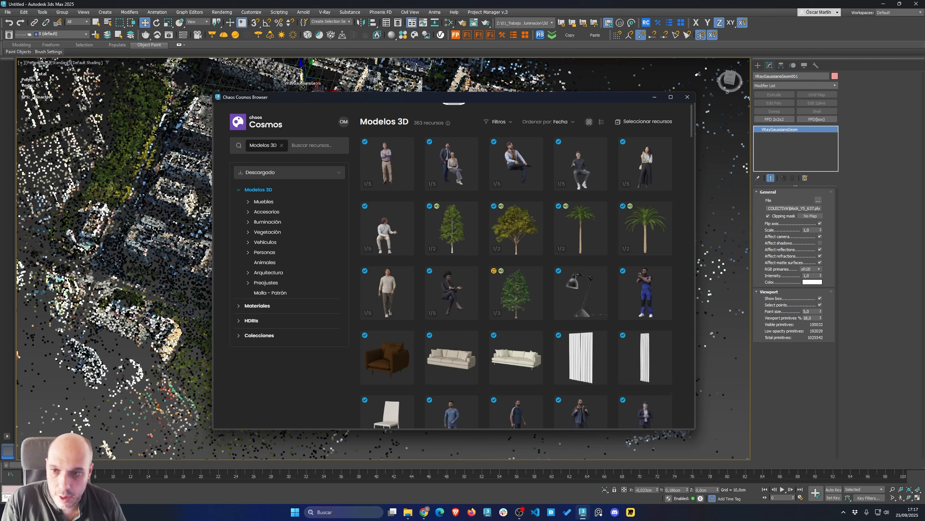
right_click(267, 244)
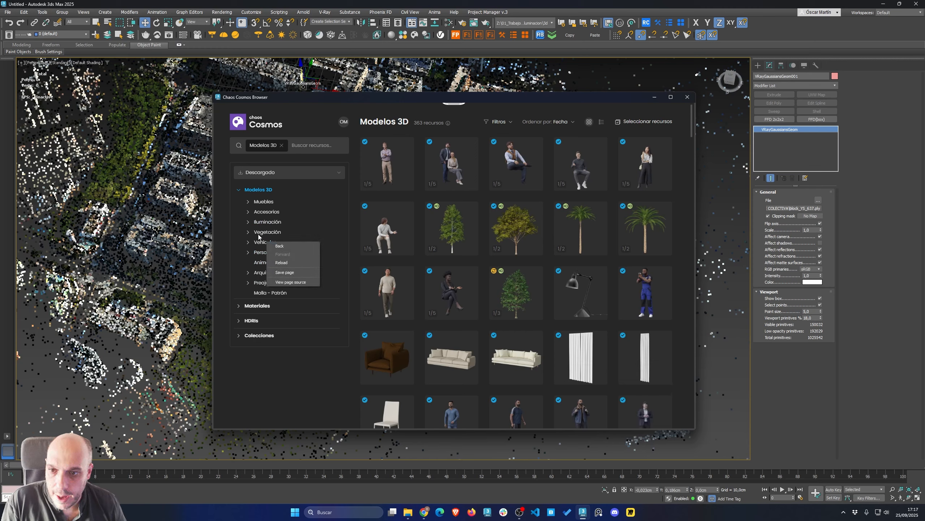
left_click(260, 243)
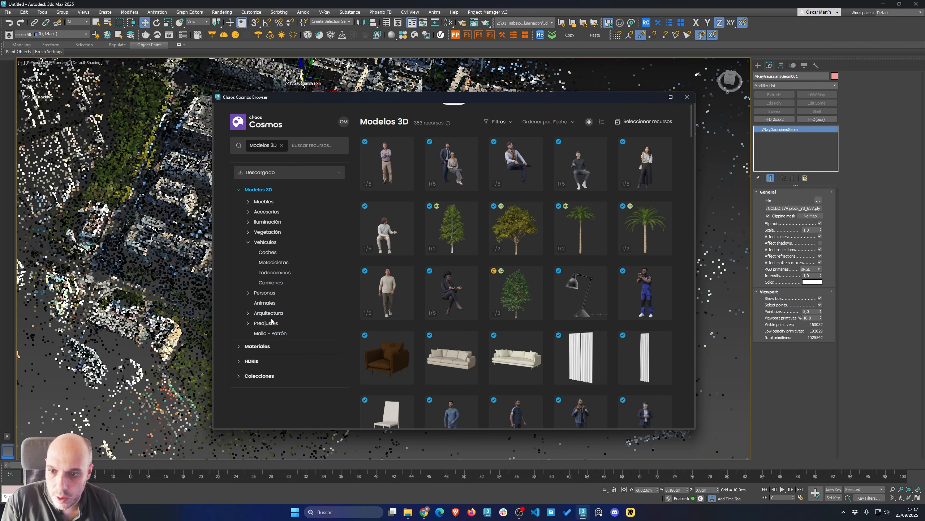
left_click(269, 312)
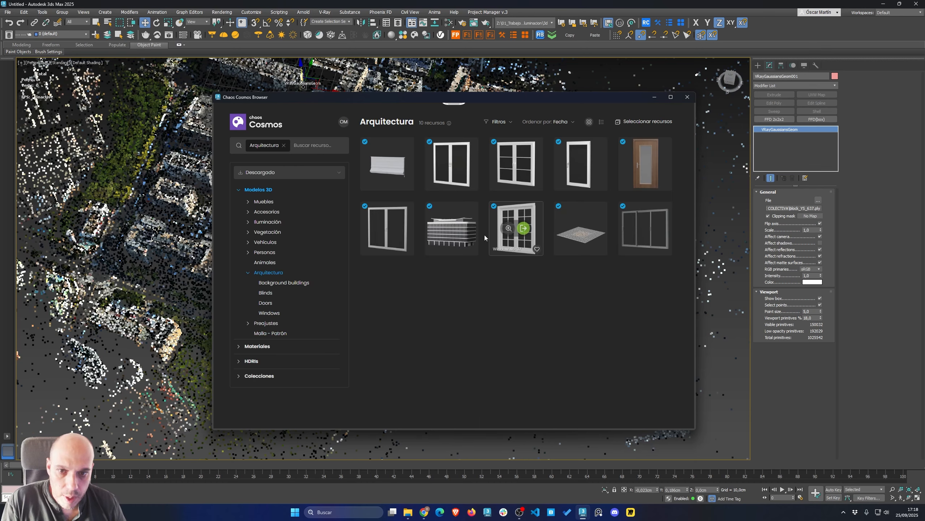
left_click(459, 228)
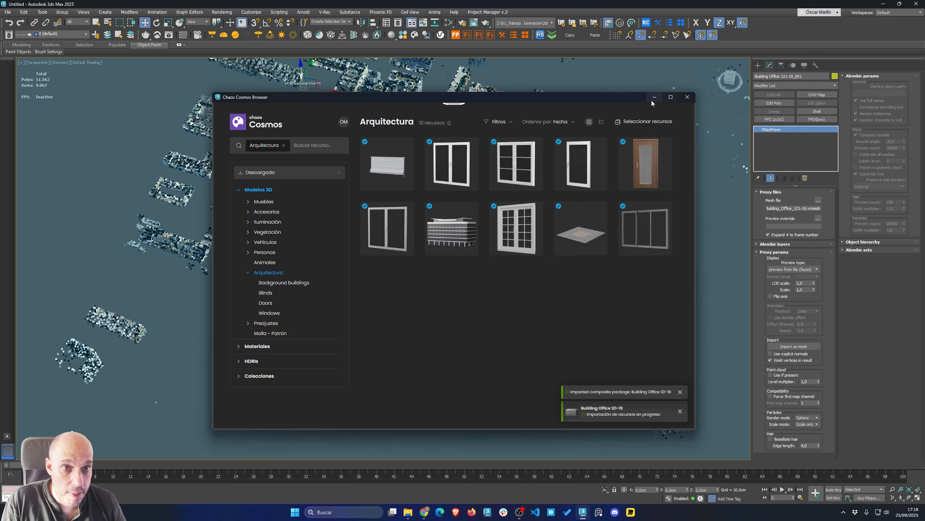
Minimize the Cosmos browser, select the splat and set its Scale to 250
left_click(655, 98)
scroll(482, 179, "down", 6)
scroll(481, 180, "down", 10)
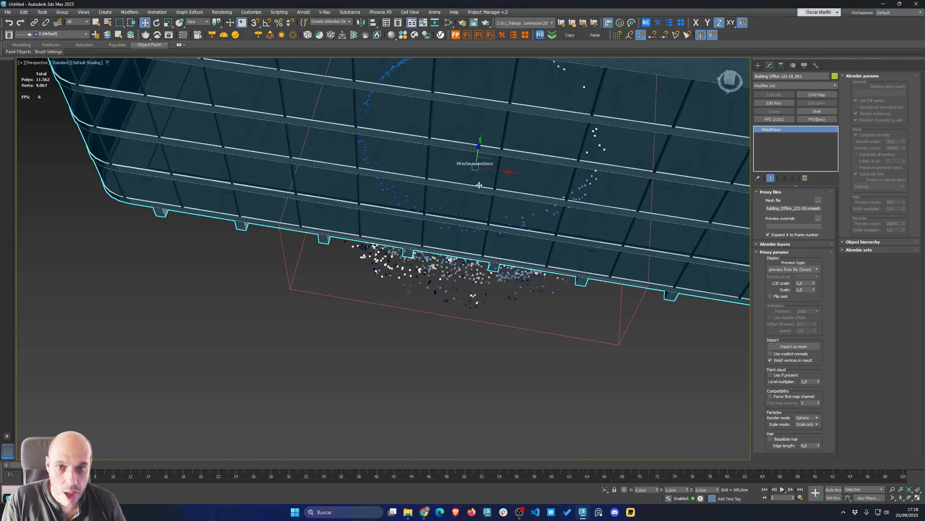
middle_click_drag(459, 133, 485, 211, "alt")
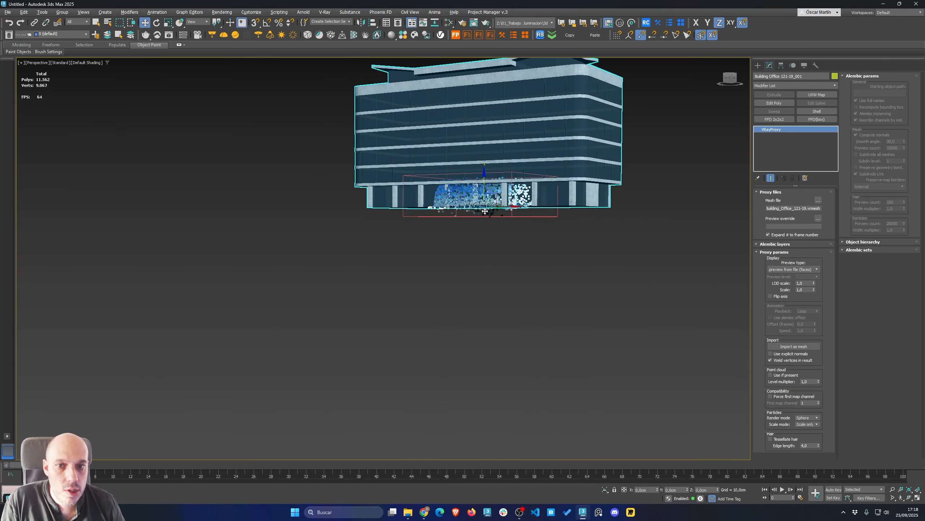
left_click(498, 224)
left_click(481, 213)
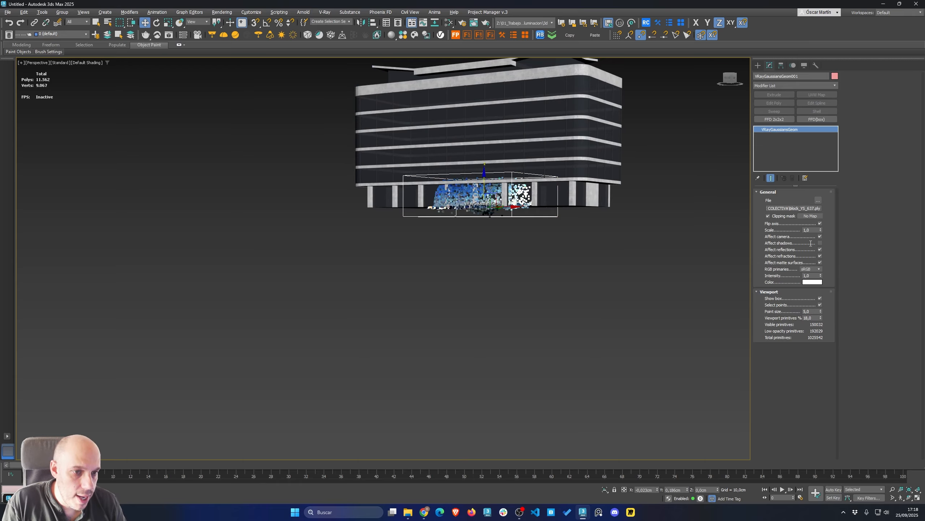
type("25")
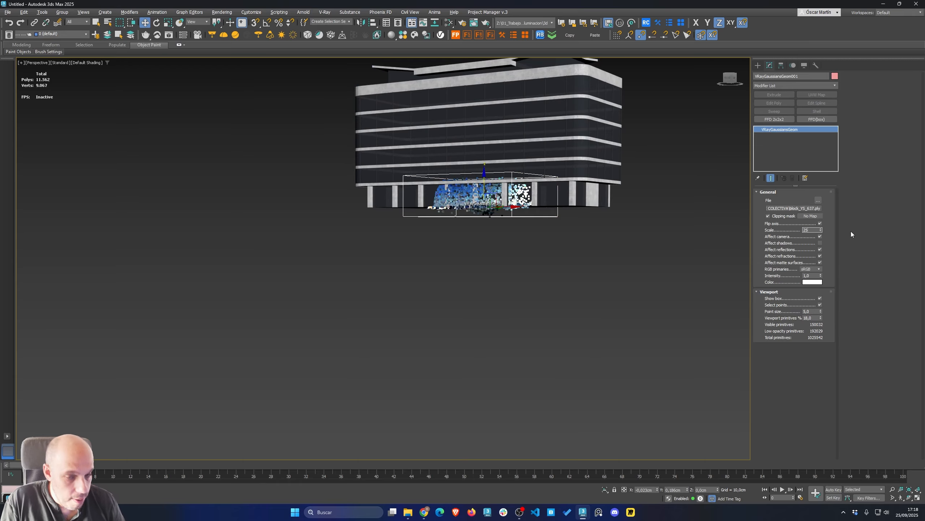
type("0")
key("Return")
Switch to the top view and frame the splat to compare it with the imported building
scroll(568, 204, "down", 6)
middle_click_drag(547, 193, 541, 273, "alt")
middle_click_drag(541, 274, 436, 187)
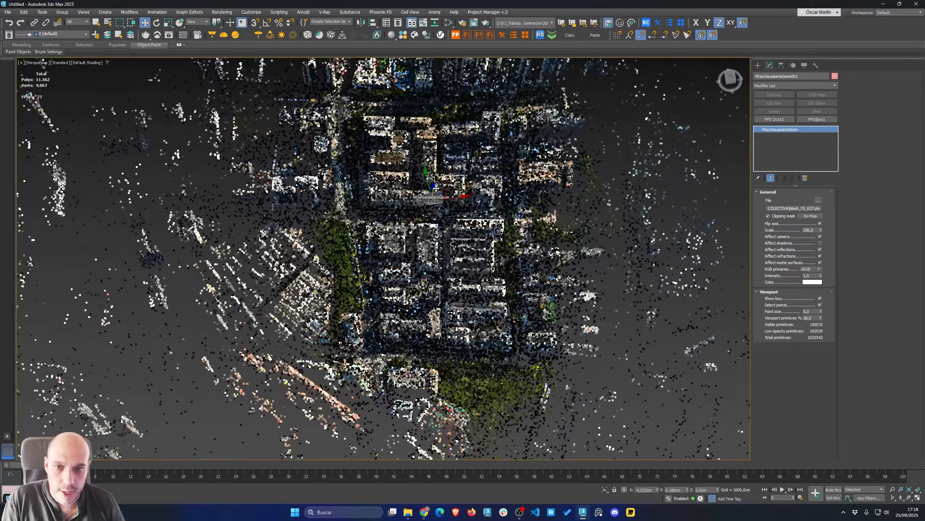
left_click_drag(435, 187, 322, 93)
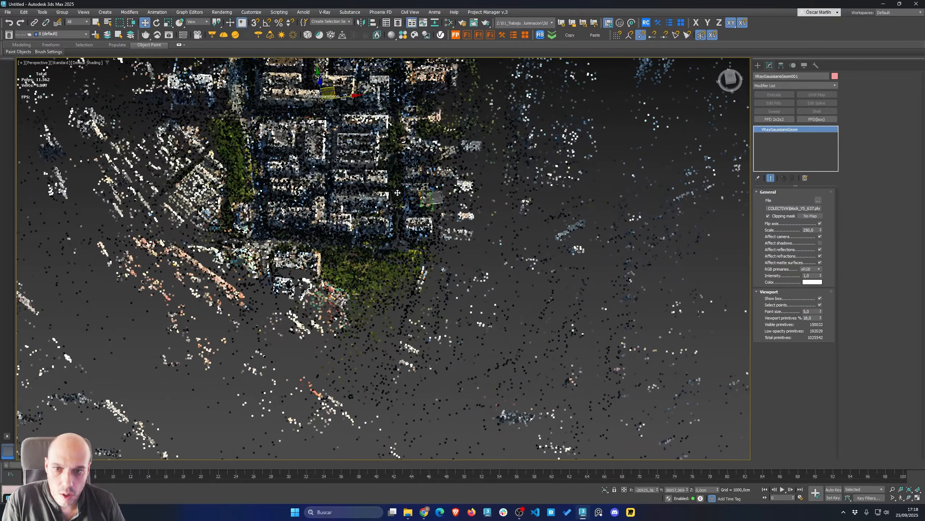
middle_click_drag(397, 193, 471, 320, "alt")
key("t")
key("z")
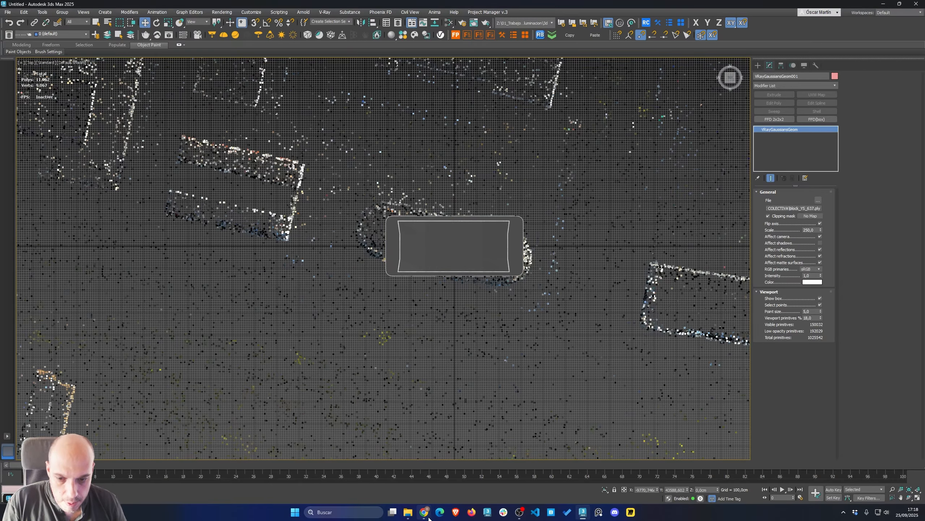
Switch to the Polycam capture tab in the browser and close the export dialog
mouse_move(424, 512)
left_click(420, 480)
left_click(139, 7)
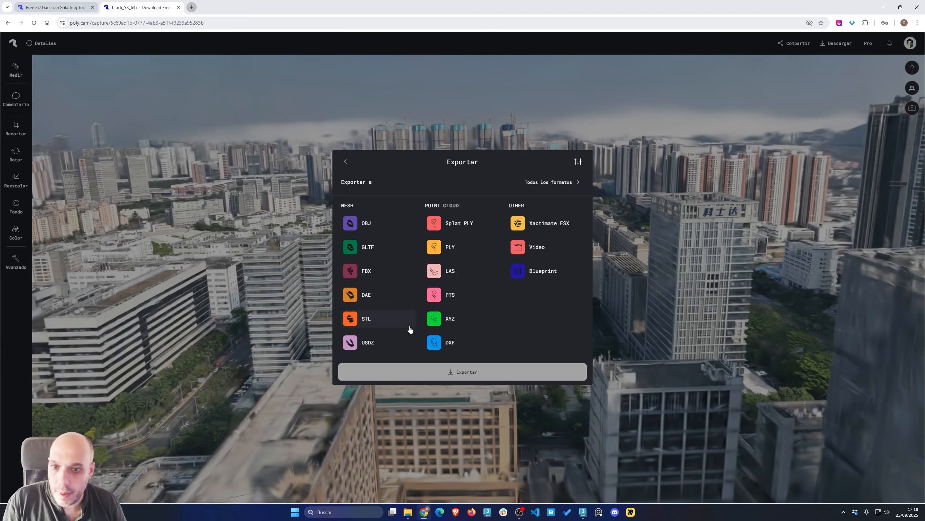
left_click(330, 162)
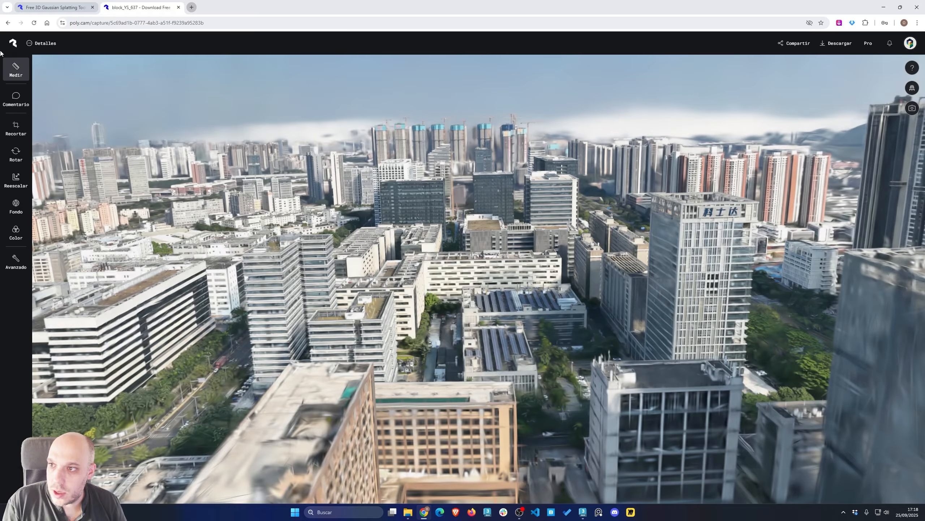
left_click(10, 72)
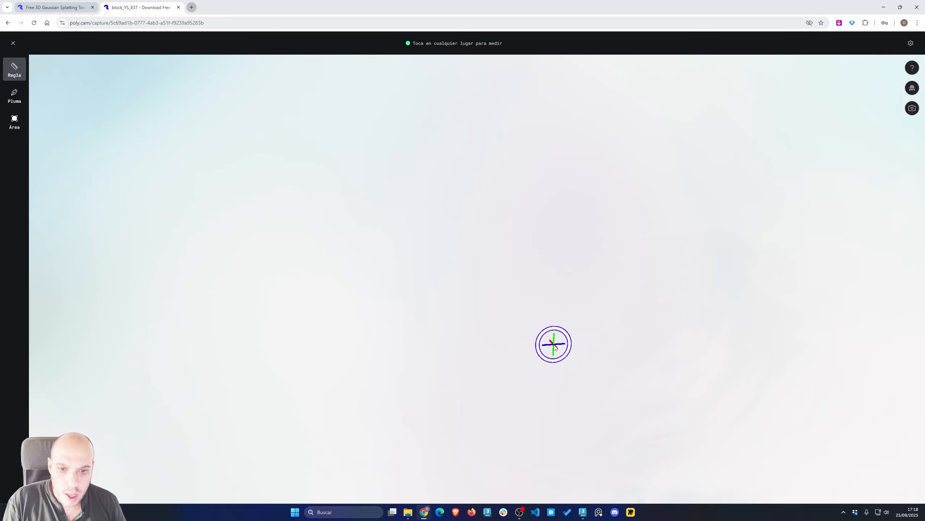
scroll(507, 300, "down", 5)
scroll(509, 310, "up", 2)
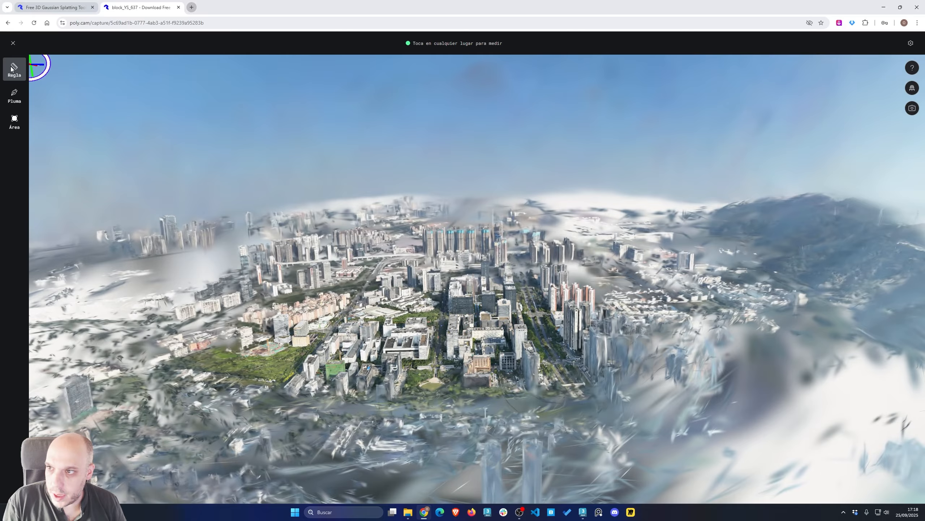
left_click(12, 43)
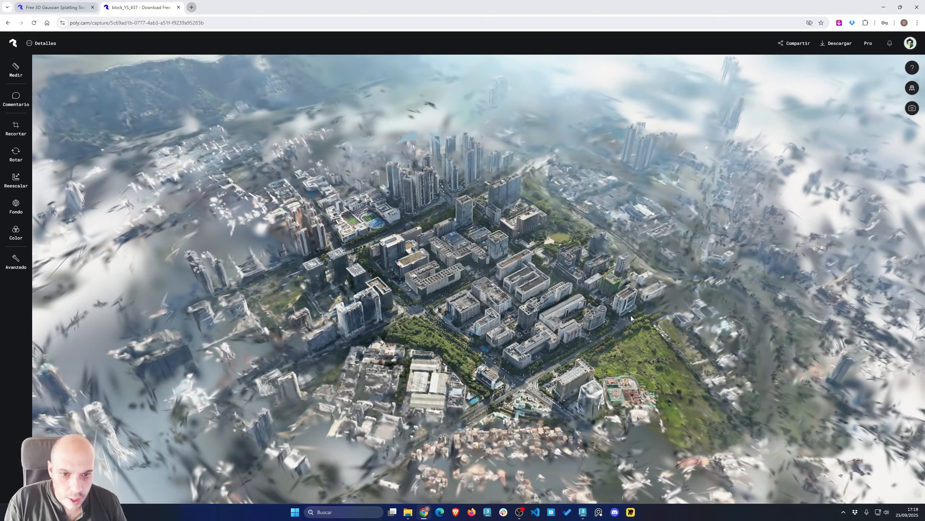
Measure the height of the round office building in the Polycam capture with the ruler
scroll(601, 324, "up", 3)
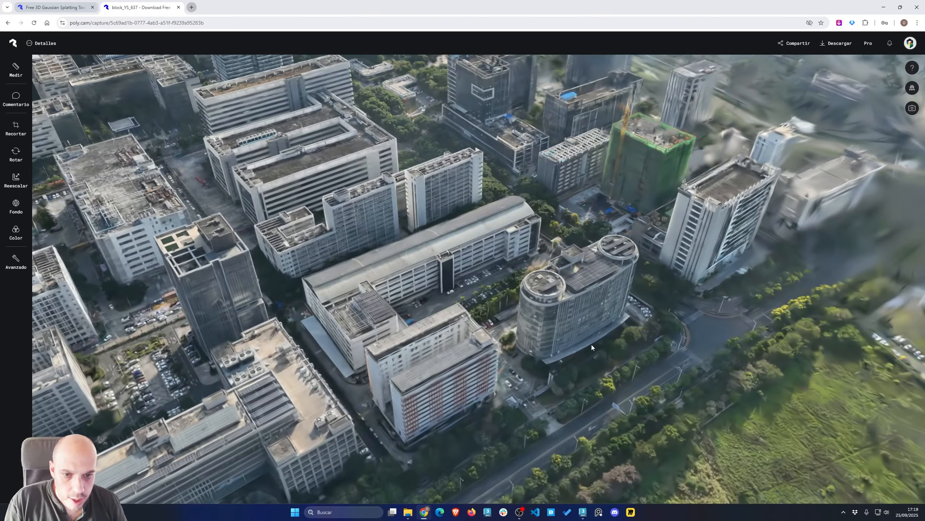
left_click_drag(591, 345, 562, 302)
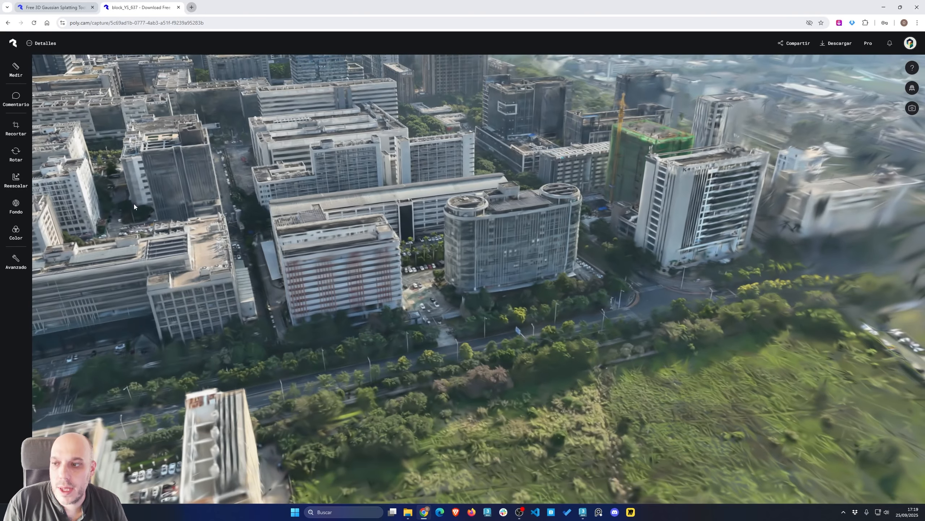
left_click(15, 69)
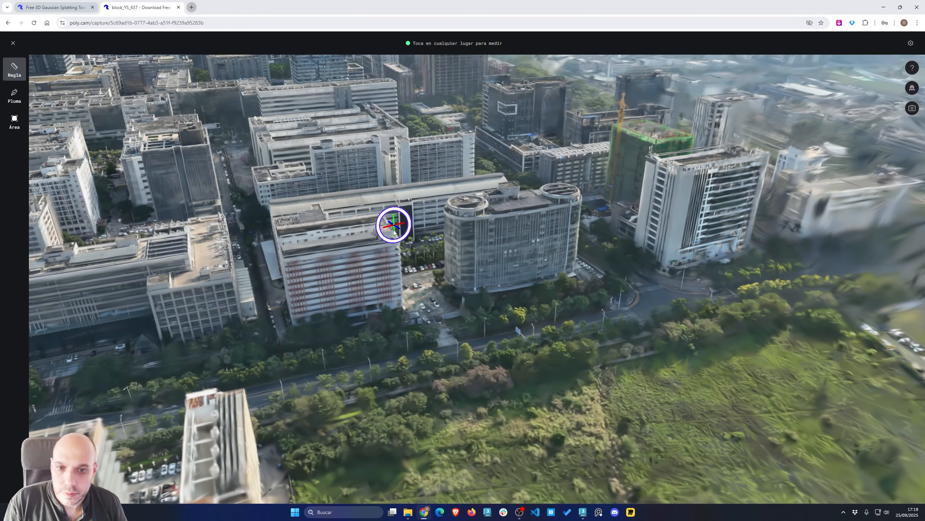
left_click(457, 299)
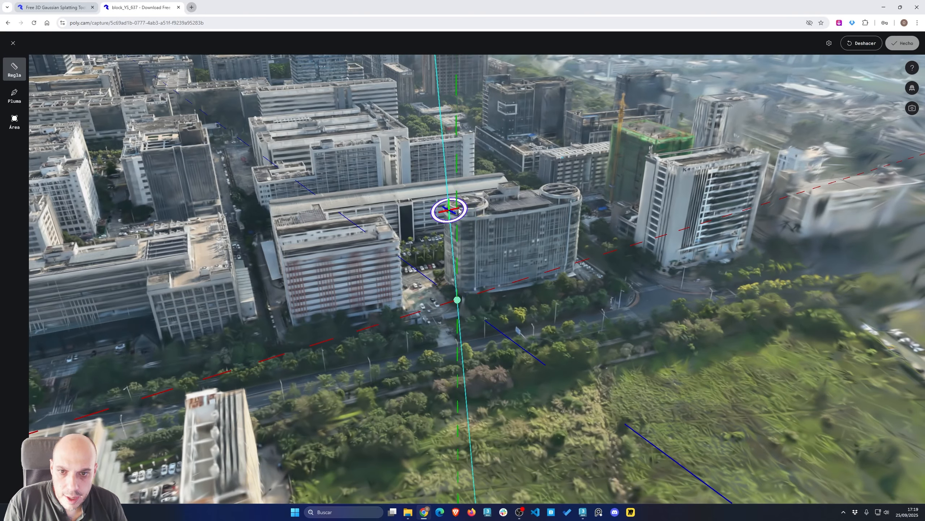
left_click(458, 208)
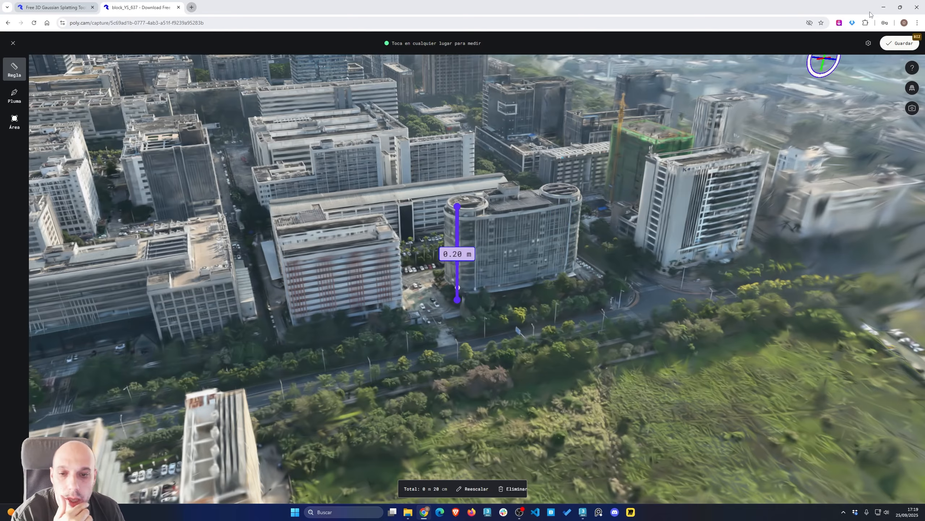
Return to 3ds Max and orbit around the imported building over the splat
left_click(889, 7)
scroll(465, 270, "down", 3)
middle_click_drag(464, 270, 441, 198, "alt")
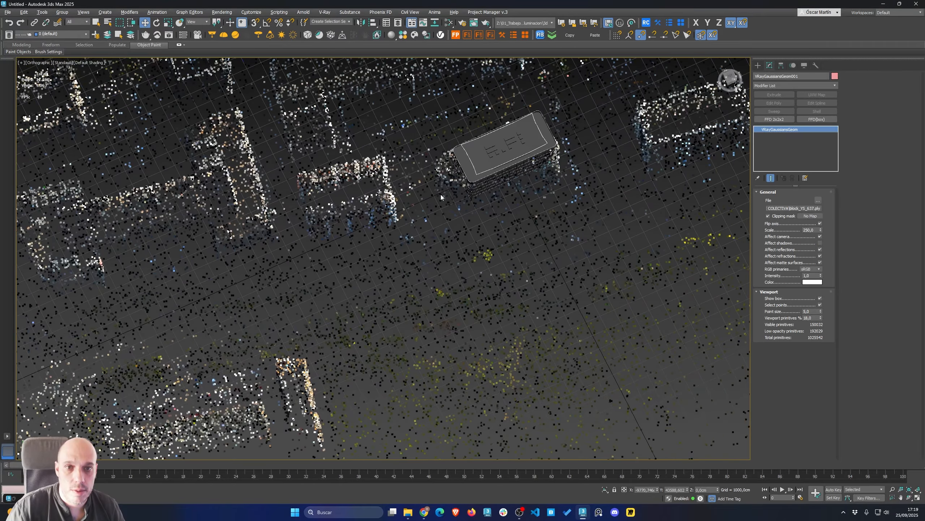
Create a box over the imported building's footprint as a height reference
right_click(448, 177, "ctrl")
left_click(451, 165)
mouse_move(425, 156)
left_mouse_down()
mouse_move(706, 220)
mouse_move(576, 164)
left_mouse_up()
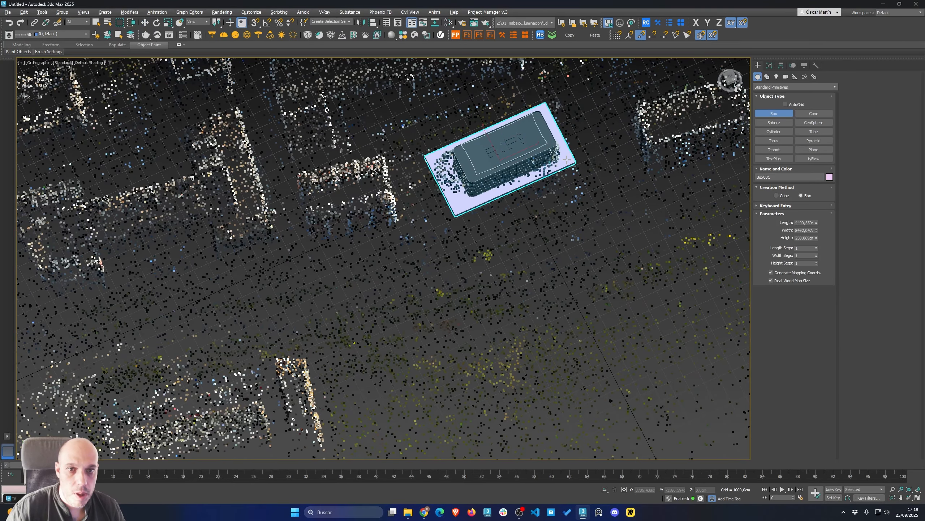
left_click(566, 146)
key("w")
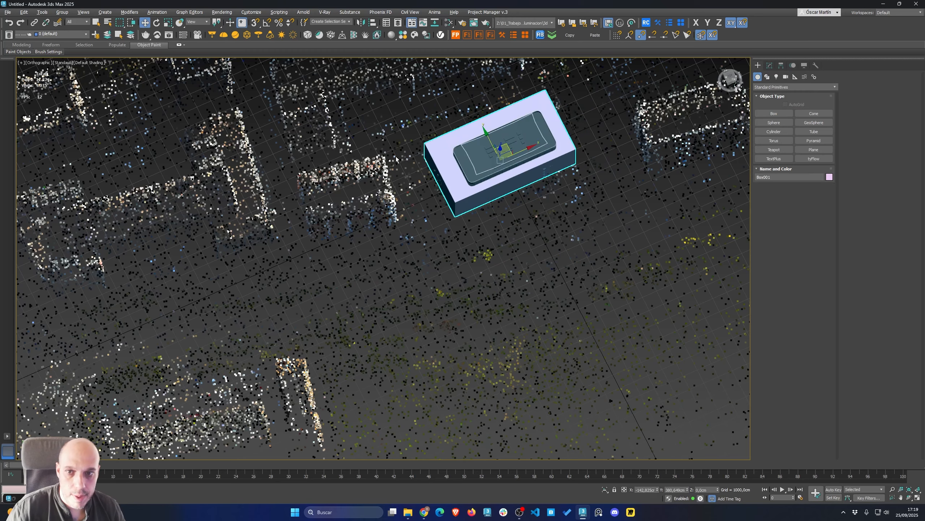
Set the reference box's height to 2000 cm
left_click(385, 164, "ctrl")
key("alt+q")
left_click(407, 166)
left_click(475, 177)
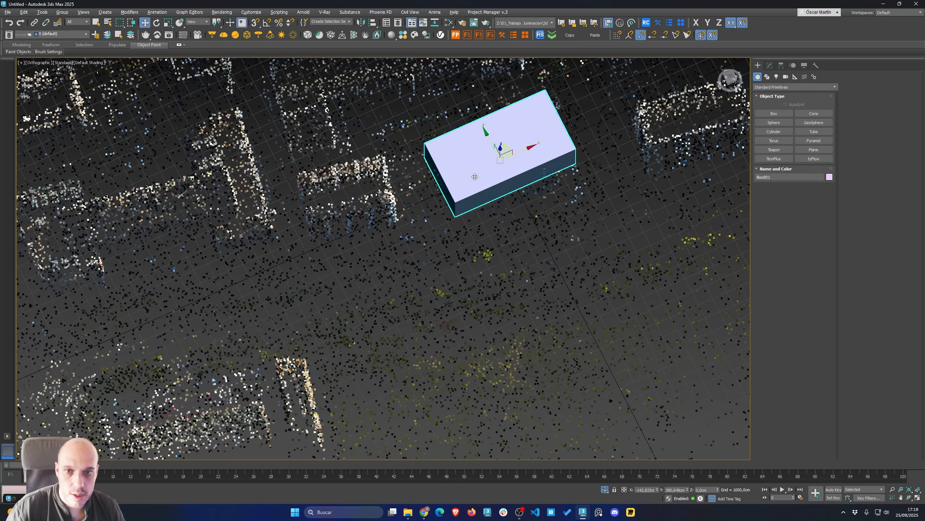
left_click(770, 66)
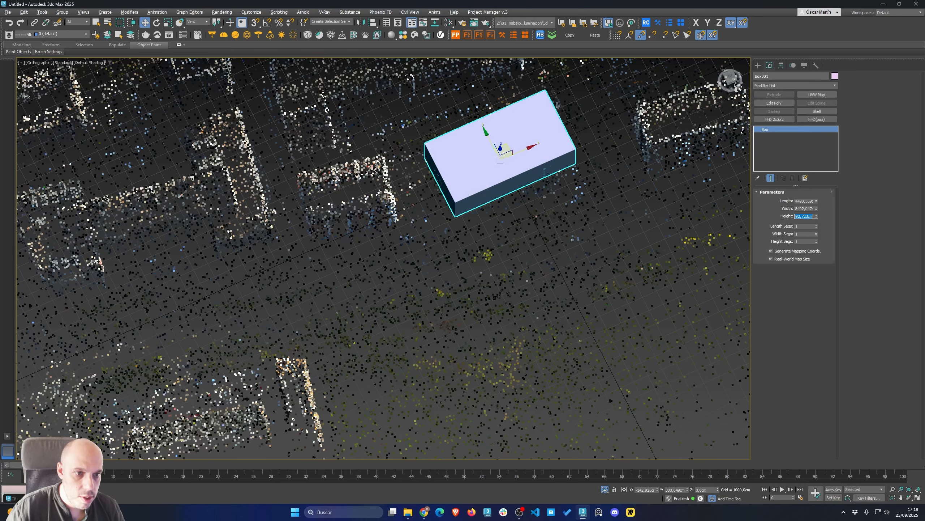
type("2000")
key("Return")
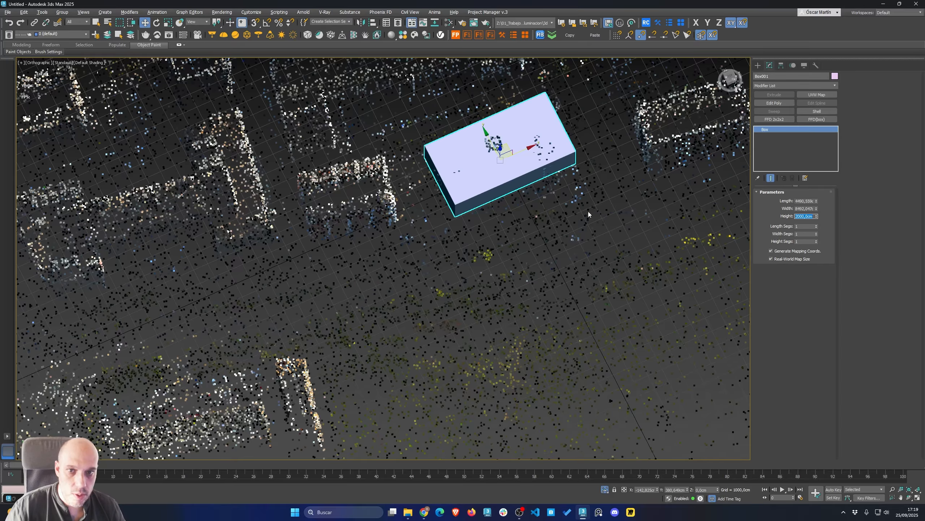
Compare the box's height against the splat from the side and delete the box
middle_click_drag(588, 214, 548, 178, "alt")
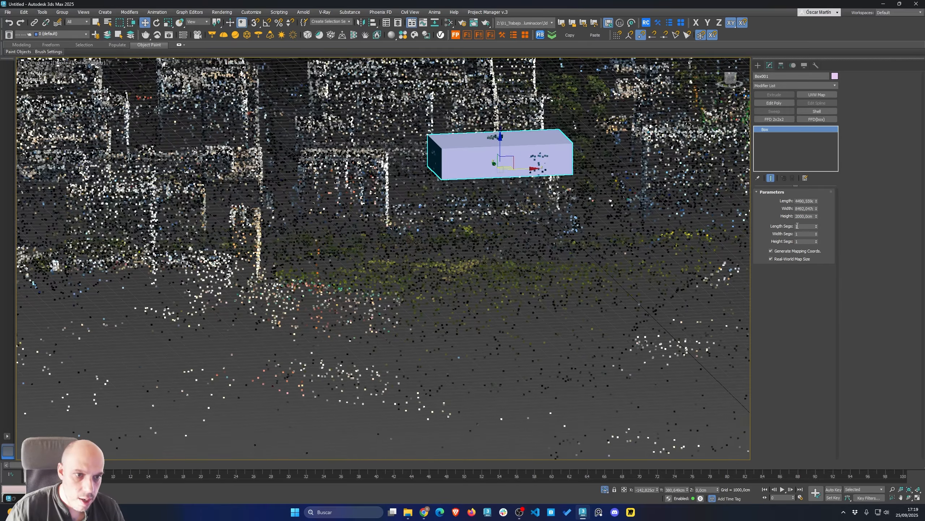
left_click_drag(505, 142, 501, 183)
middle_click_drag(501, 182, 490, 197, "alt")
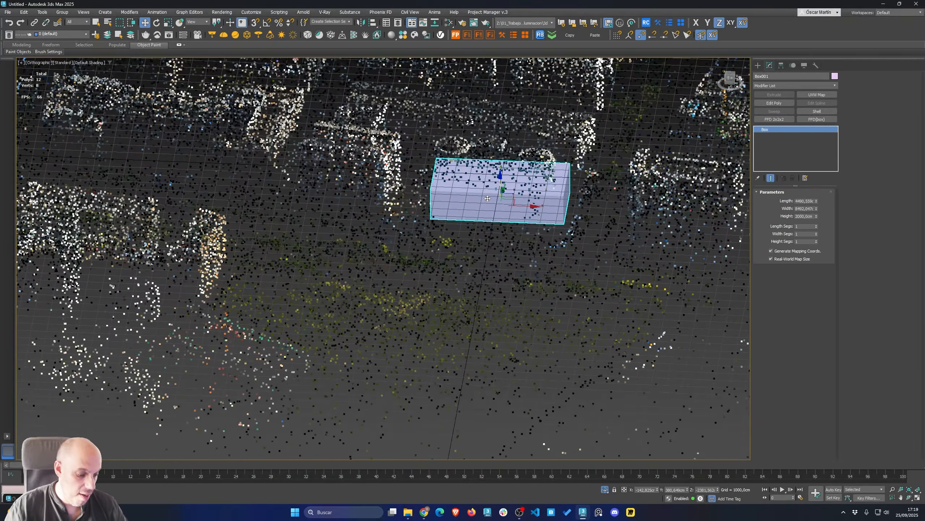
key("Delete")
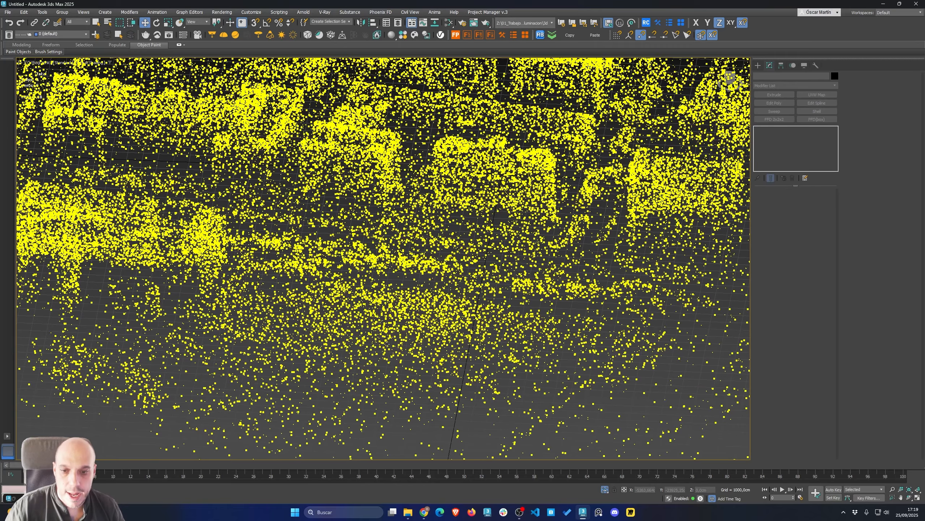
Unhide all hidden objects in the scene
right_click(498, 325)
left_click(519, 280)
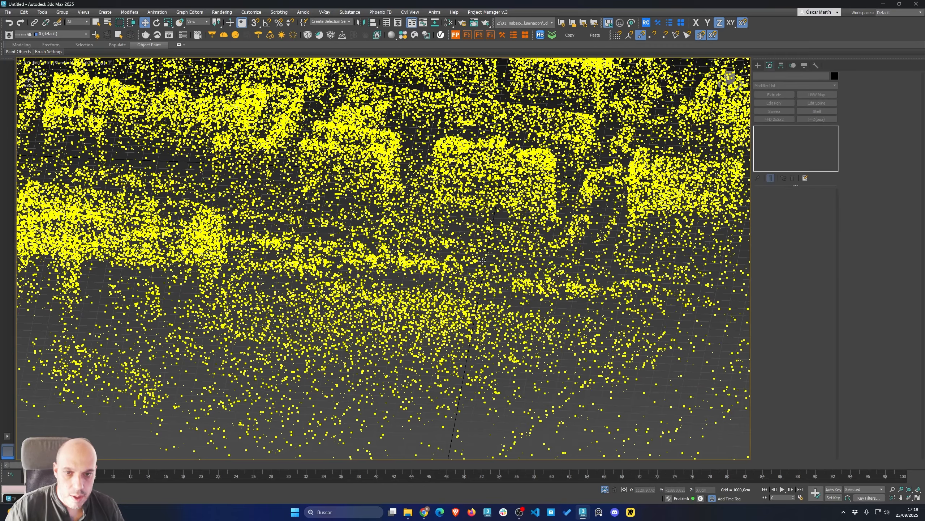
right_click(465, 214)
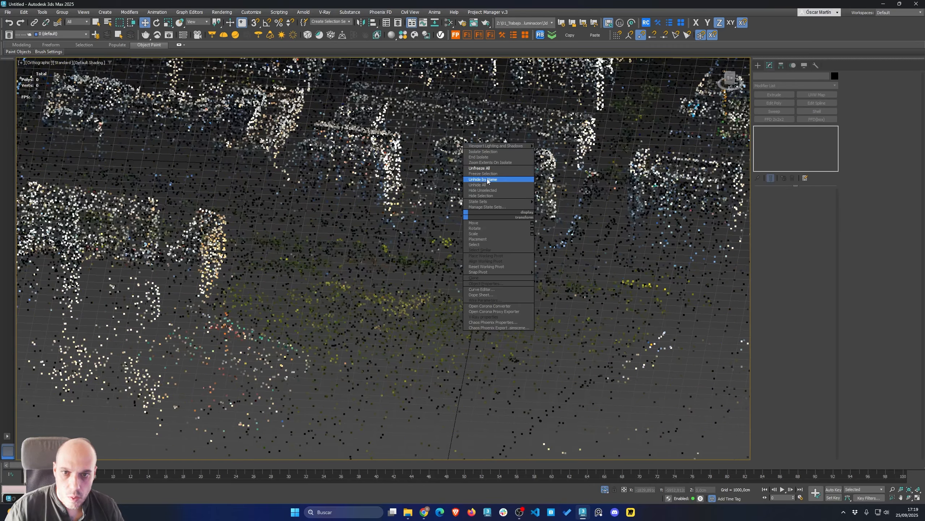
left_click(487, 185)
mouse_move(477, 149)
middle_mouse_down("alt")
mouse_move(450, 193)
mouse_move(473, 156)
middle_mouse_up("alt")
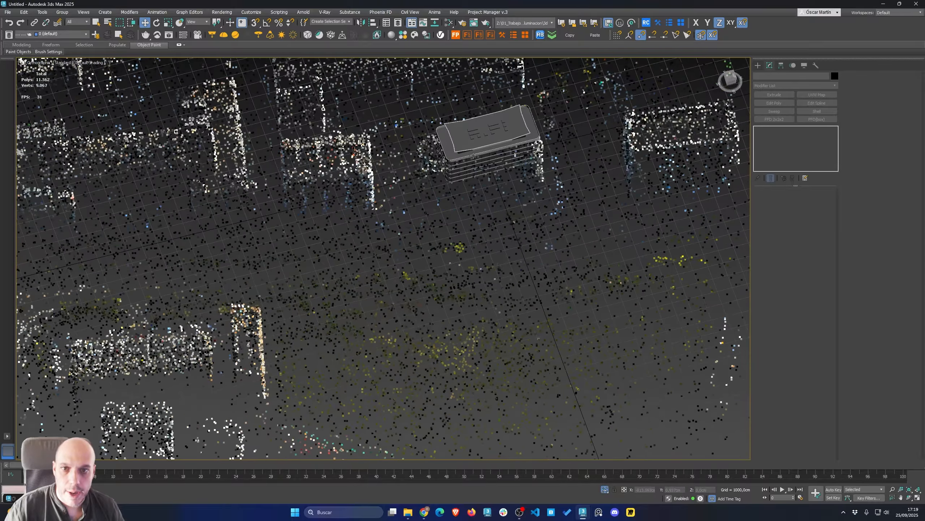
Reduce the Gaussian splat's scale to 165
left_click(432, 163)
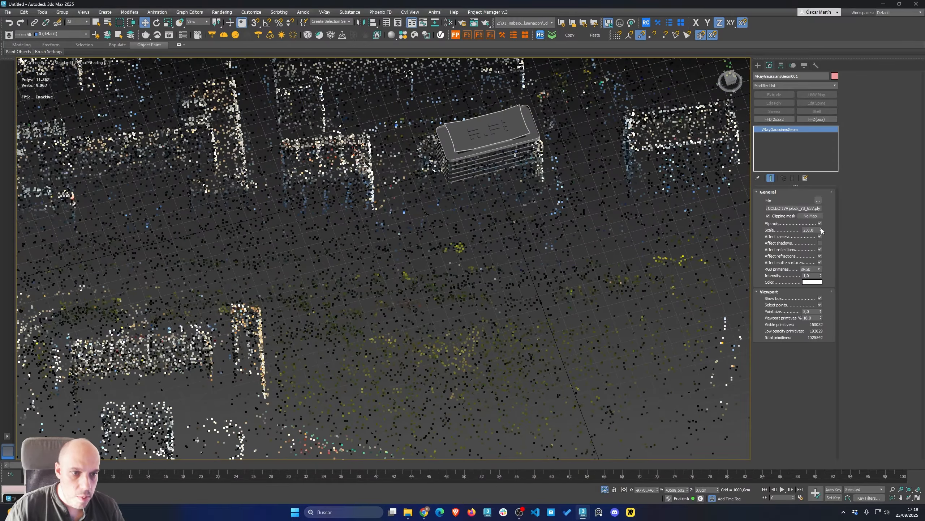
left_click_drag(821, 229, 820, 256)
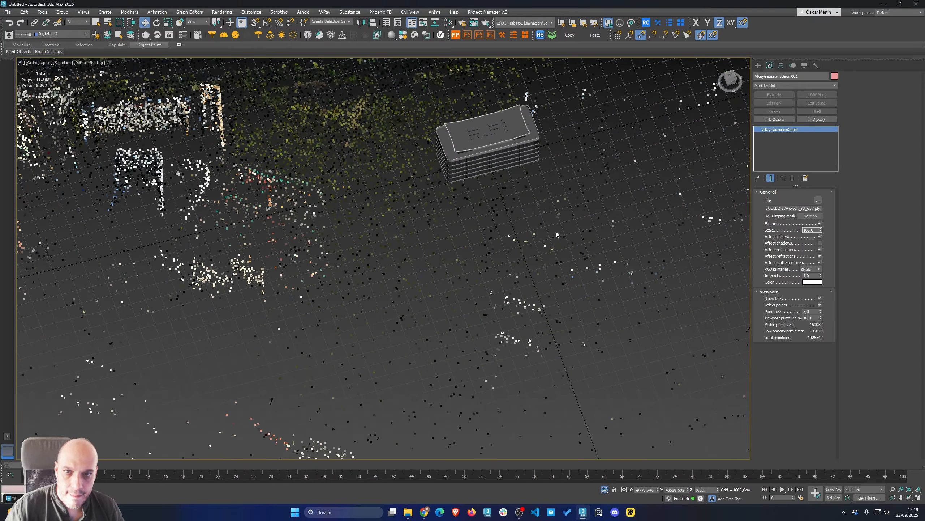
middle_click_drag(496, 222, 492, 379)
scroll(335, 137, "down", 10)
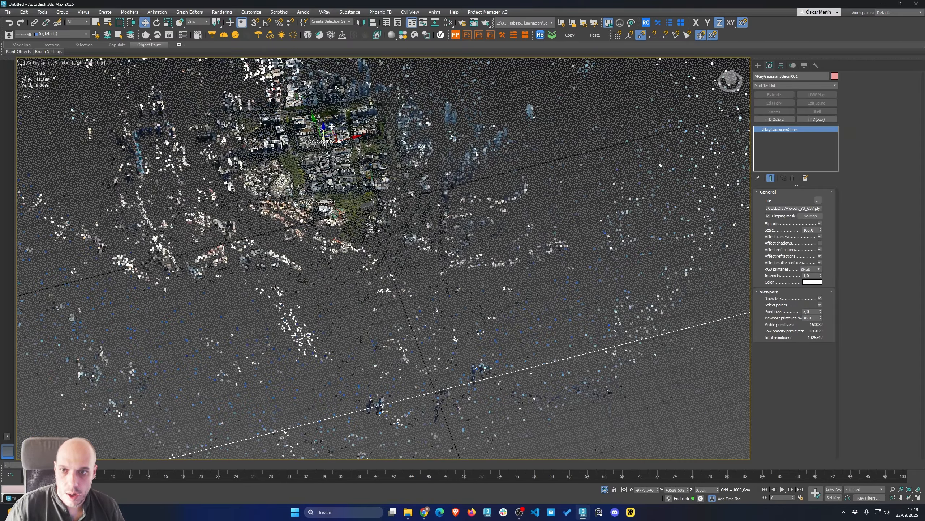
In the top view, move the imported office building over its counterpart in the splat
scroll(332, 126, "up", 2)
middle_click_drag(332, 126, 347, 164)
scroll(375, 235, "up", 2)
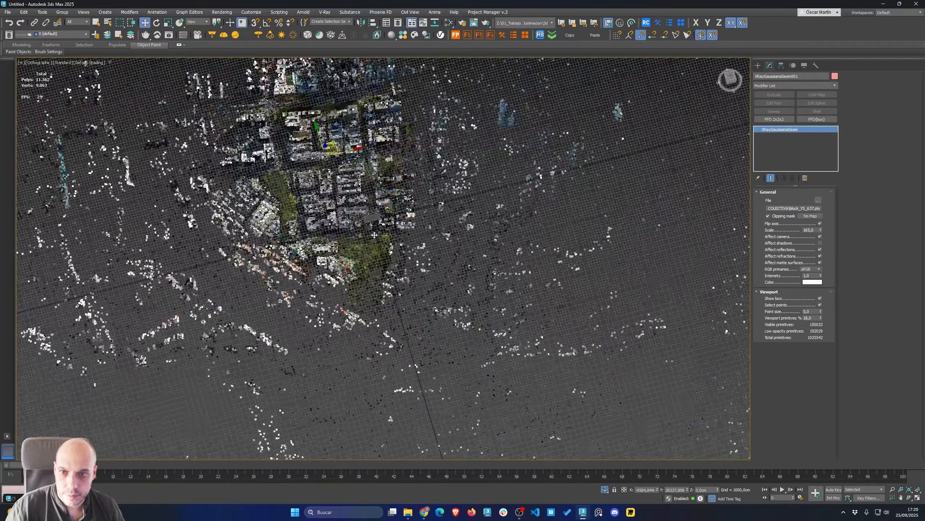
scroll(376, 236, "up", 4)
scroll(381, 240, "down", 2)
key("t")
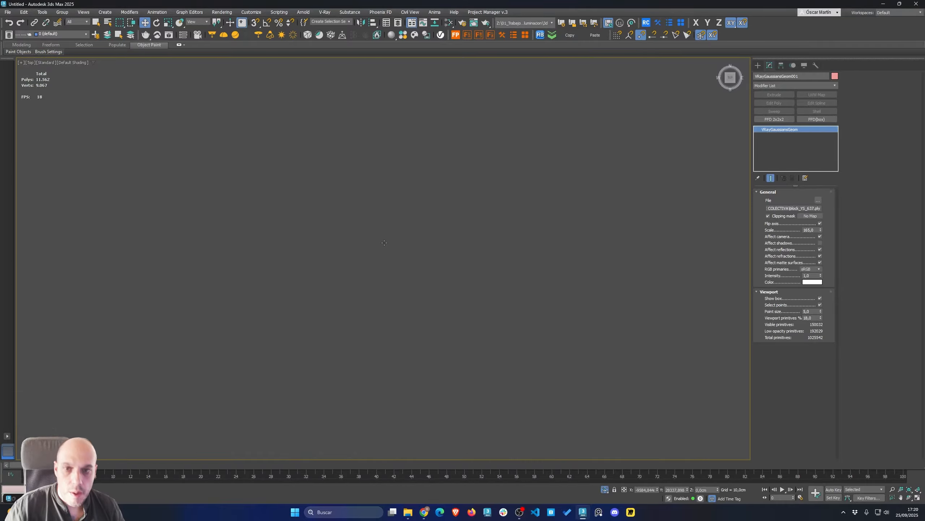
key("z")
scroll(435, 267, "up", 12)
middle_click_drag(352, 311, 476, 306)
left_click(496, 229)
middle_click_drag(497, 229, 368, 257)
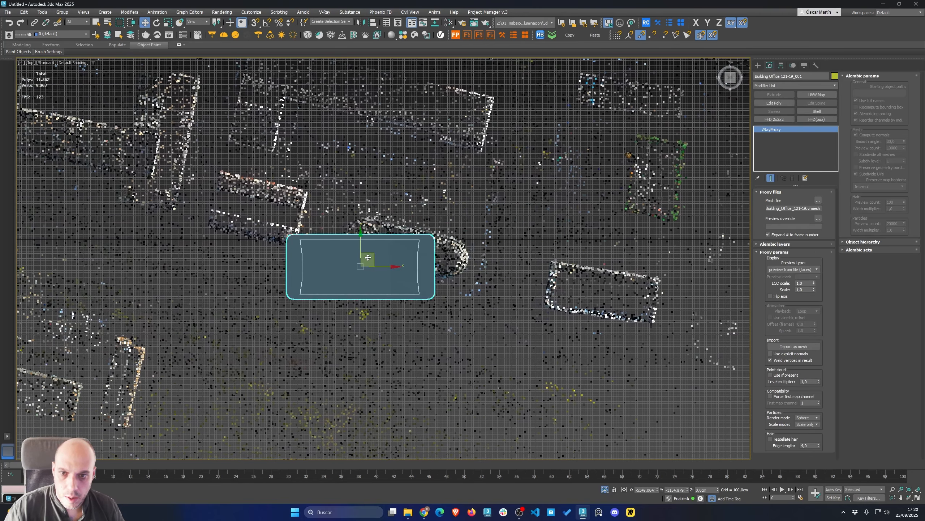
left_click_drag(368, 257, 424, 258)
Rotate the office building to match the orientation of the building in the splat
key("e")
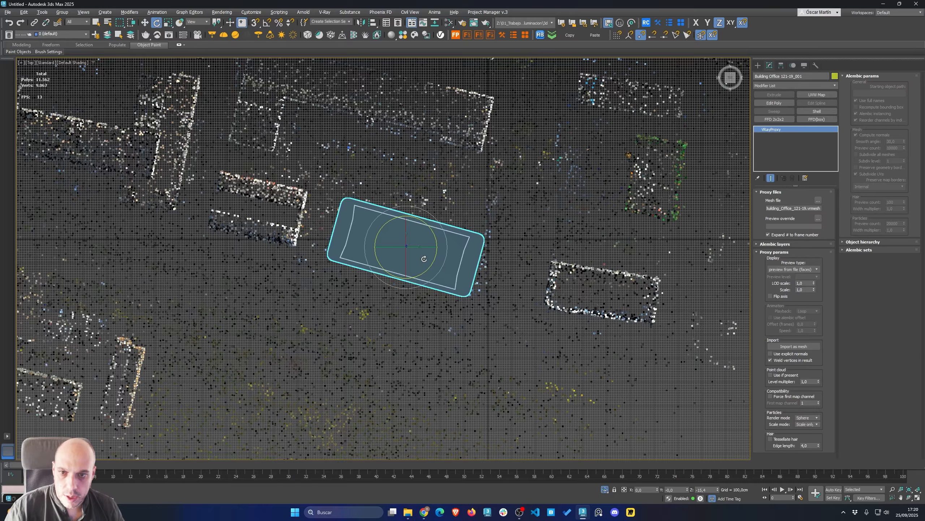
middle_click_drag(424, 259, 436, 213, "alt")
scroll(435, 212, "down", 2)
left_click(343, 284)
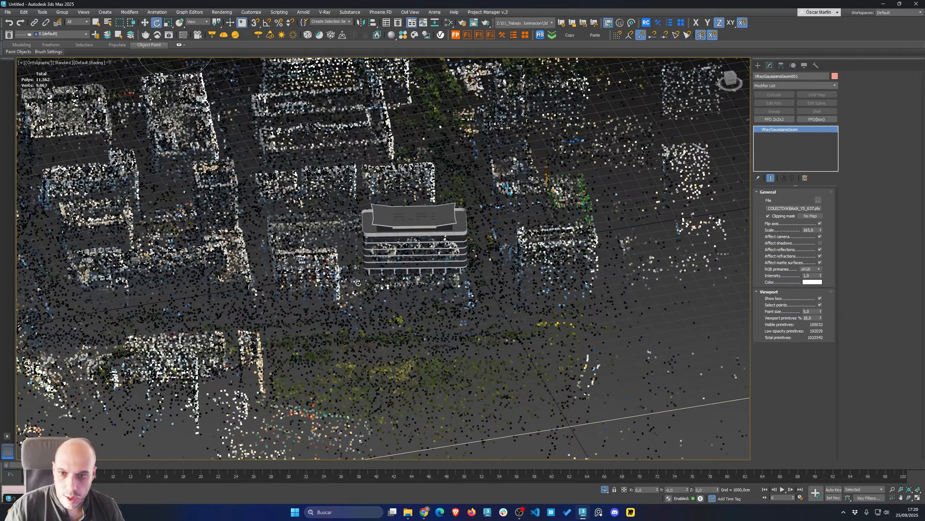
Move the Gaussian splat to align its buildings with the imported office building
key("w")
left_click_drag(717, 490, 714, 458)
middle_click_drag(460, 359, 398, 361, "alt")
key("z")
scroll(393, 296, "up", 8)
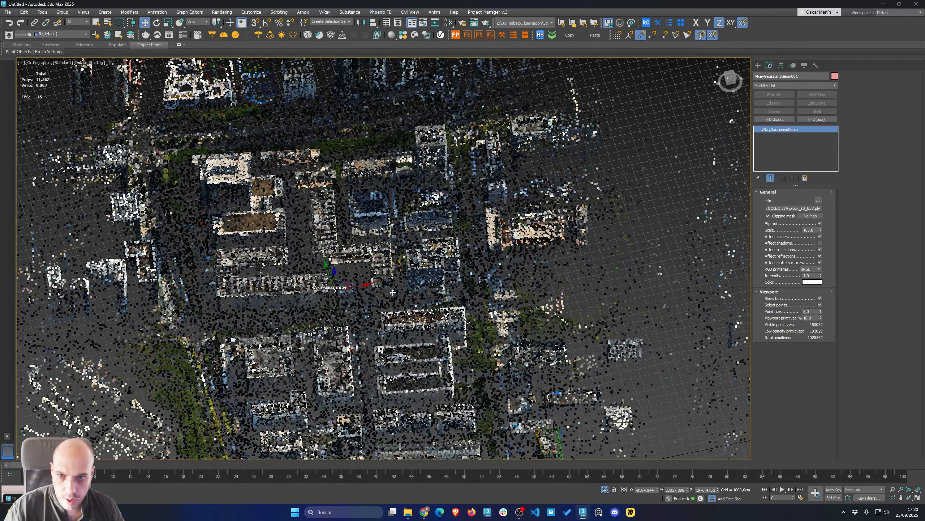
scroll(393, 292, "down", 8)
scroll(336, 234, "up", 8)
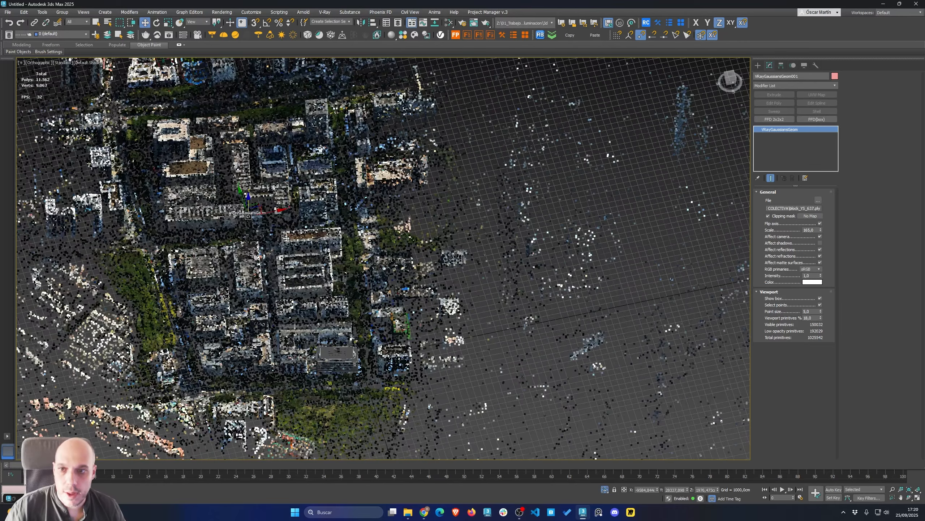
Render the perspective view of the office building and splat with V-Ray
left_click(343, 363)
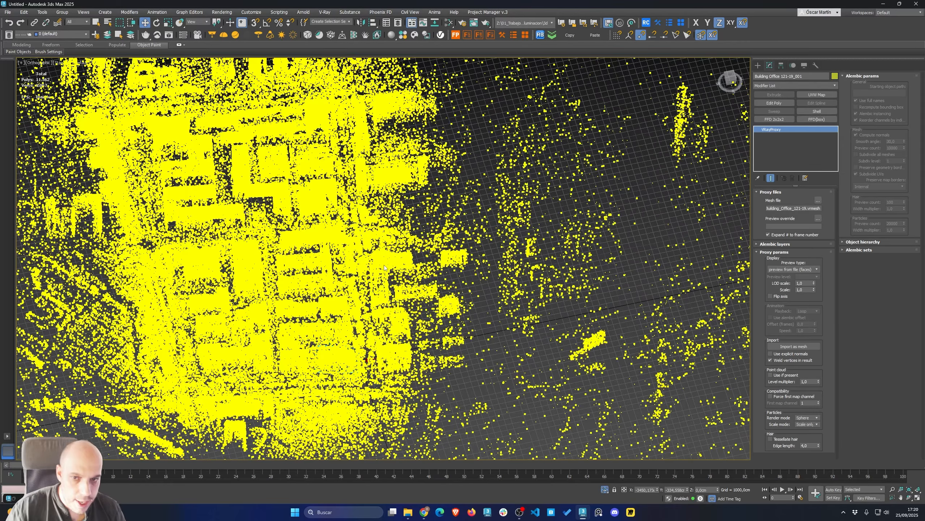
left_click(376, 267)
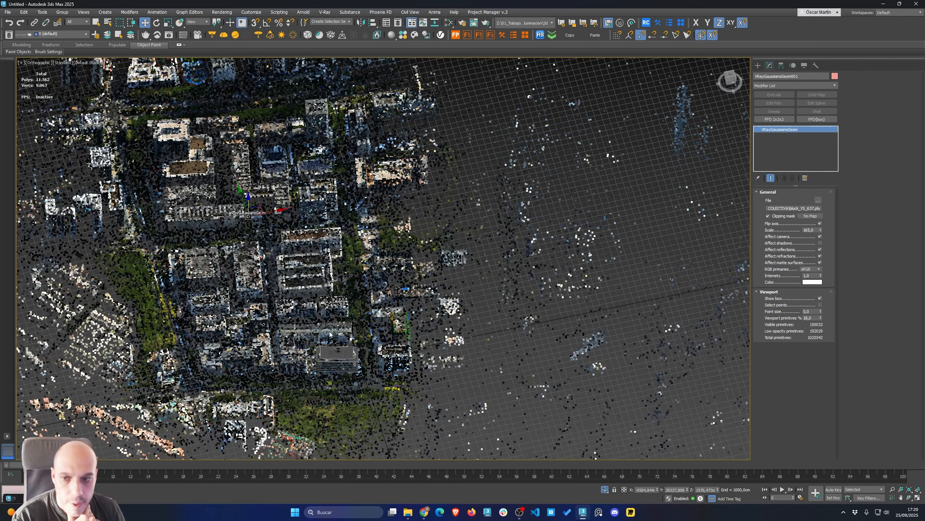
left_click(332, 355)
key("p")
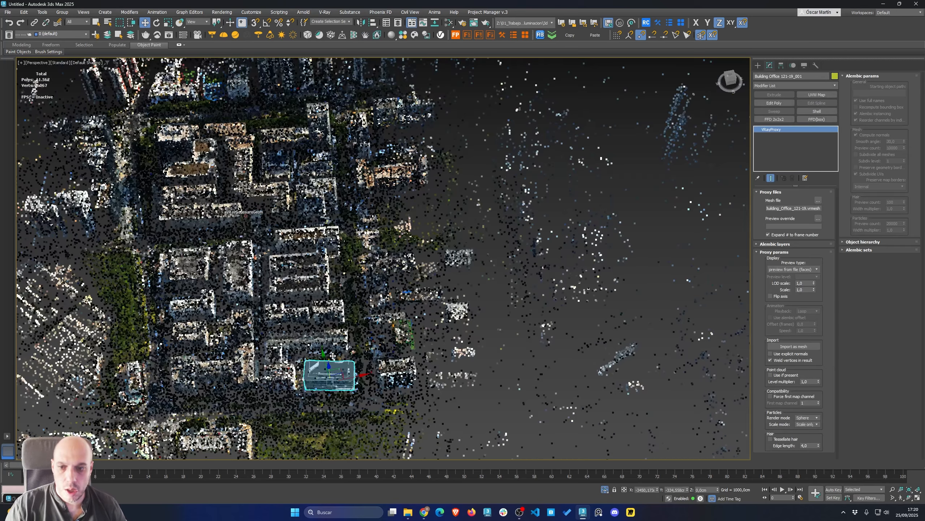
scroll(334, 394, "up", 4)
middle_click_drag(334, 394, 321, 361, "alt")
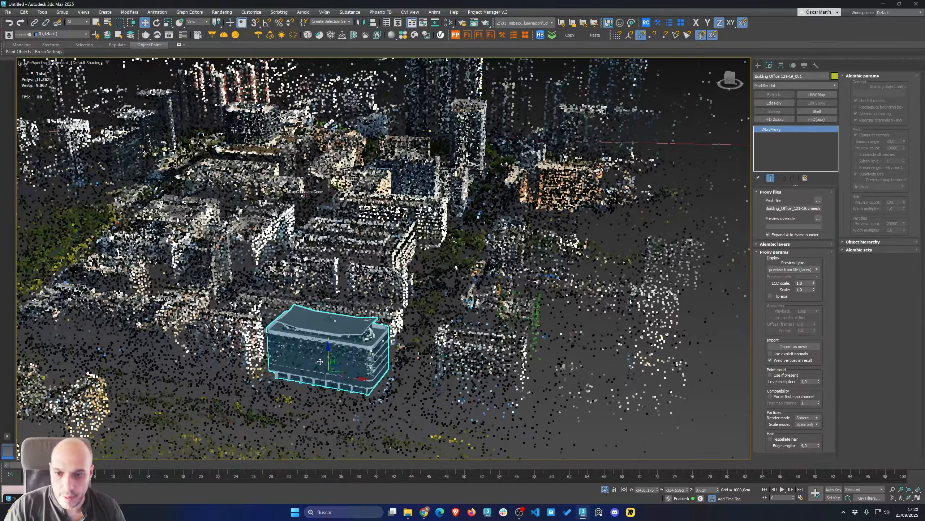
left_click(169, 34)
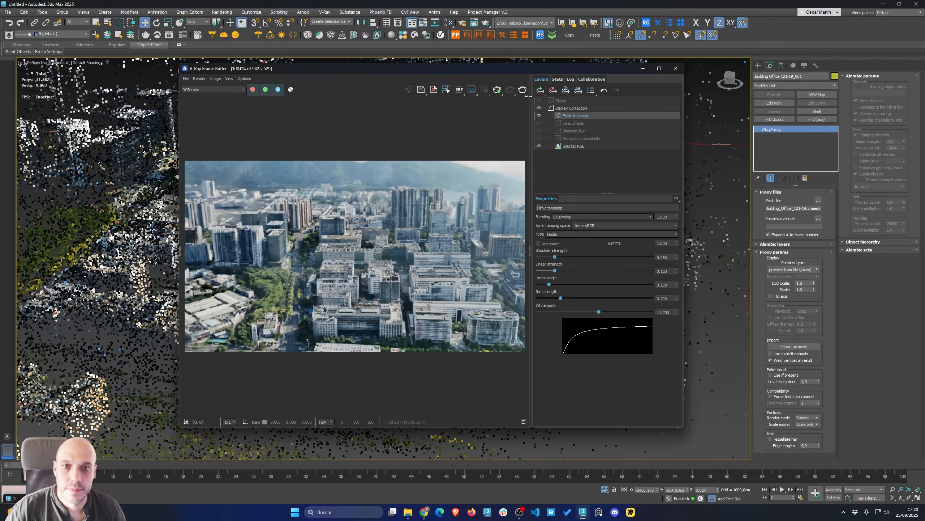
left_click(497, 91)
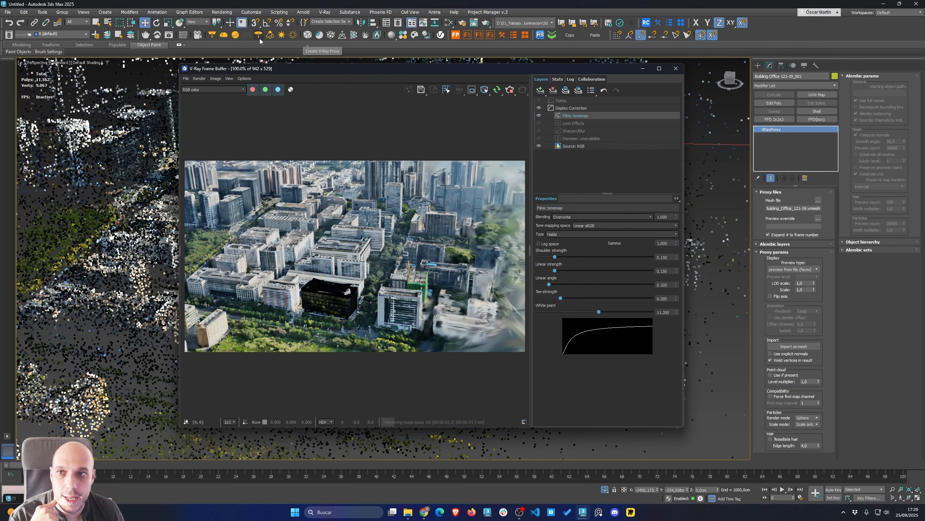
Import the Day 031 HDRI from the Chaos Cosmos browser as a dome light
left_click(416, 35)
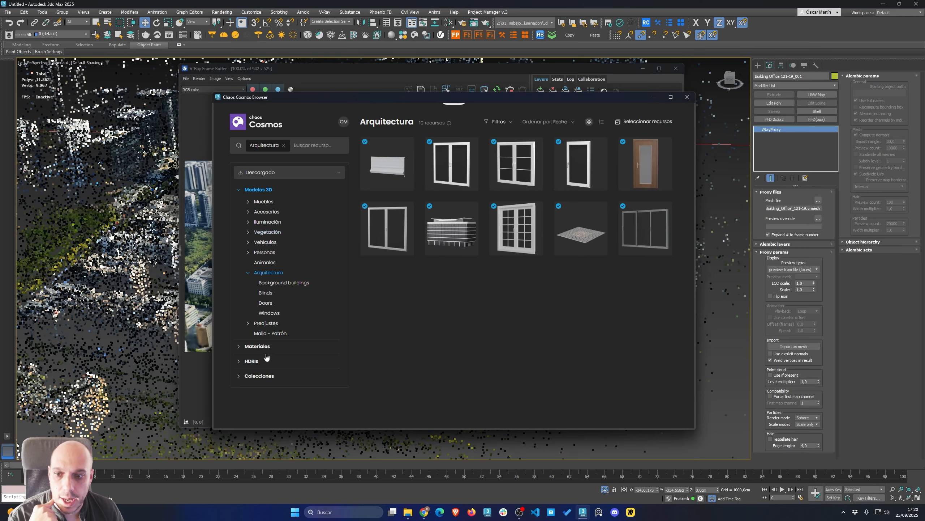
left_click(251, 360)
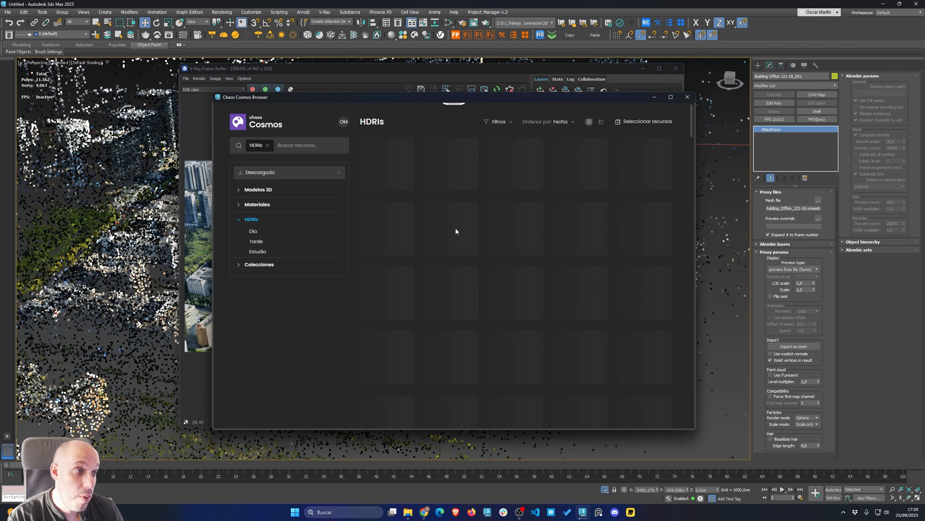
scroll(554, 302, "down", 5)
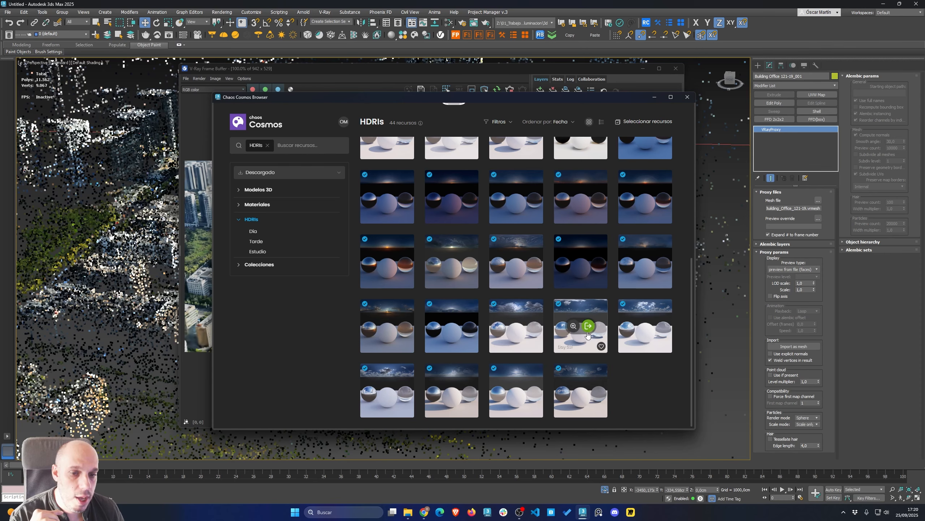
left_click(588, 330)
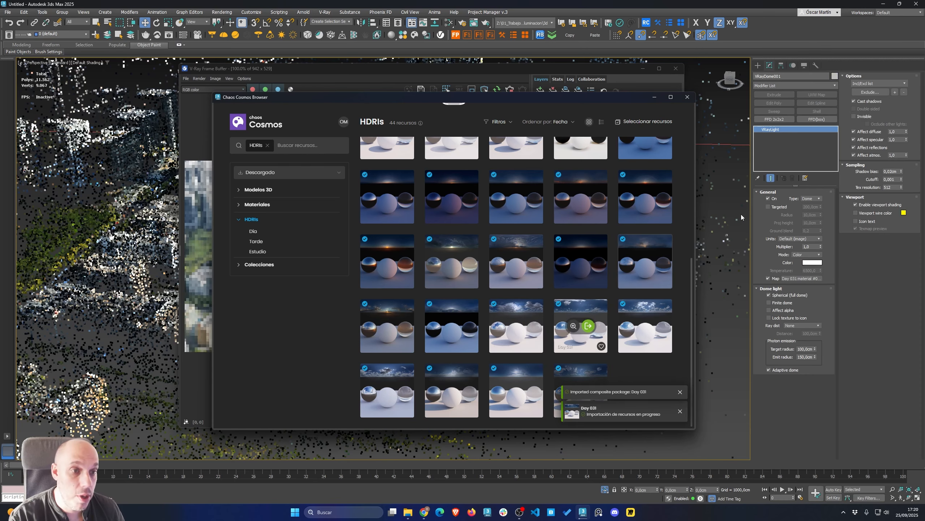
left_click(780, 319)
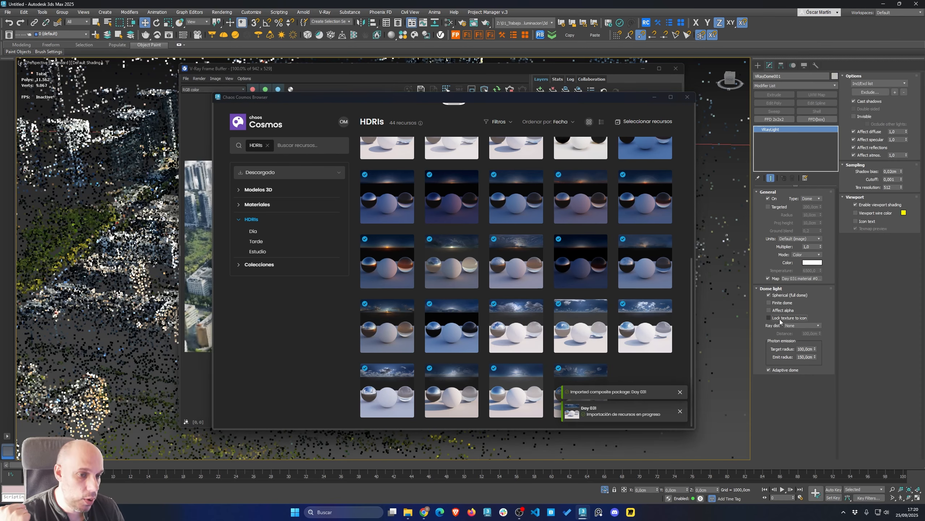
left_click(655, 97)
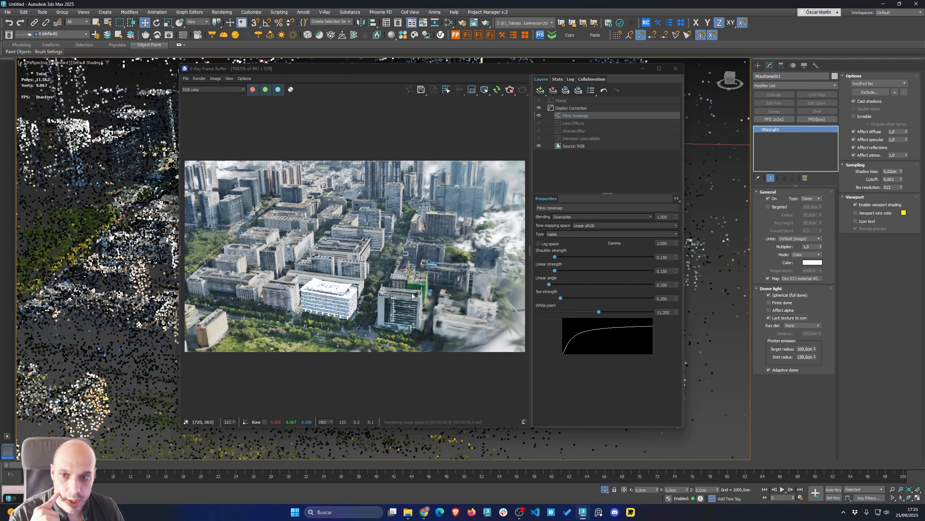
Add a Physical Camera Exposure Control in the environment settings and set its exposure value to 13 EV
middle_click_drag(65, 110, 61, 102)
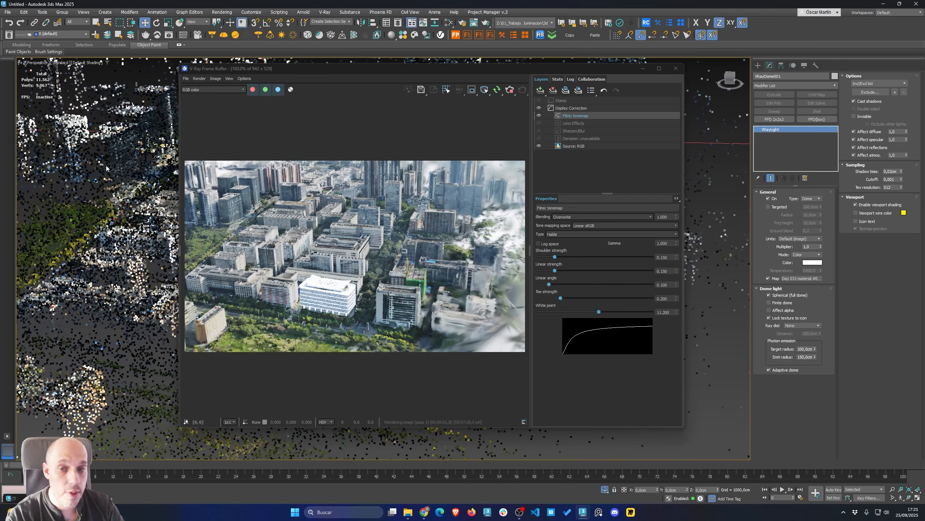
key("8")
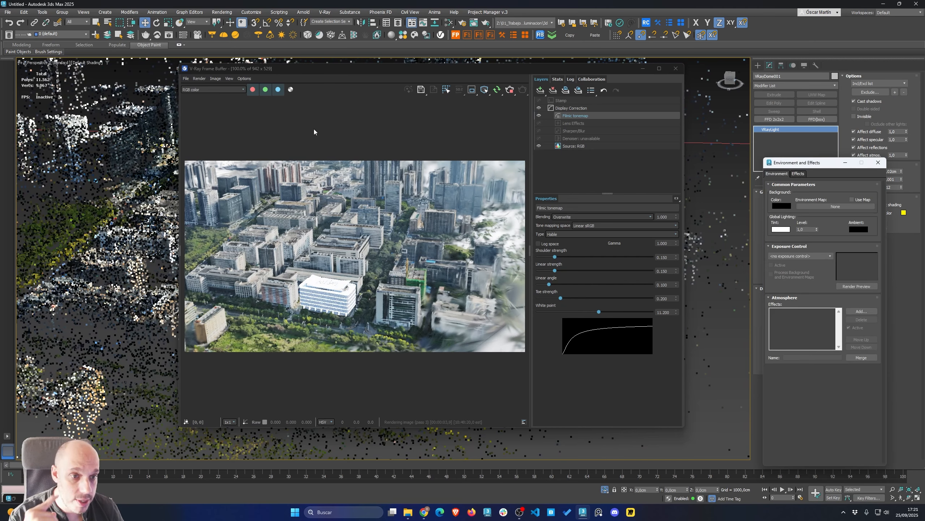
left_click(796, 255)
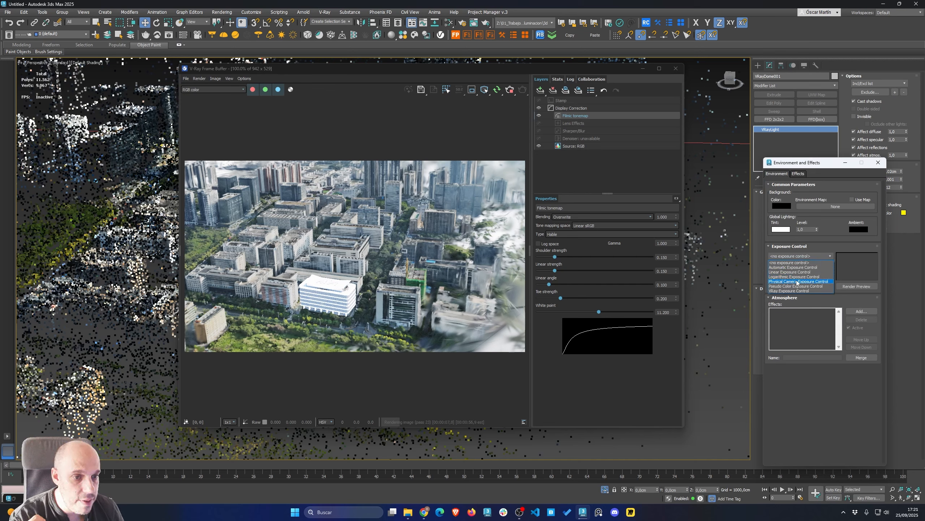
left_click(796, 281)
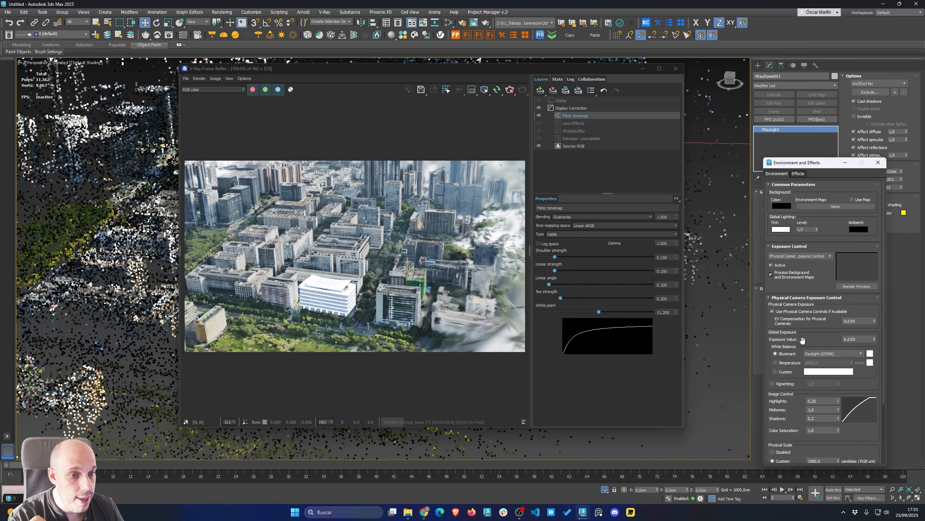
key("ctrl")
key("ctrl")
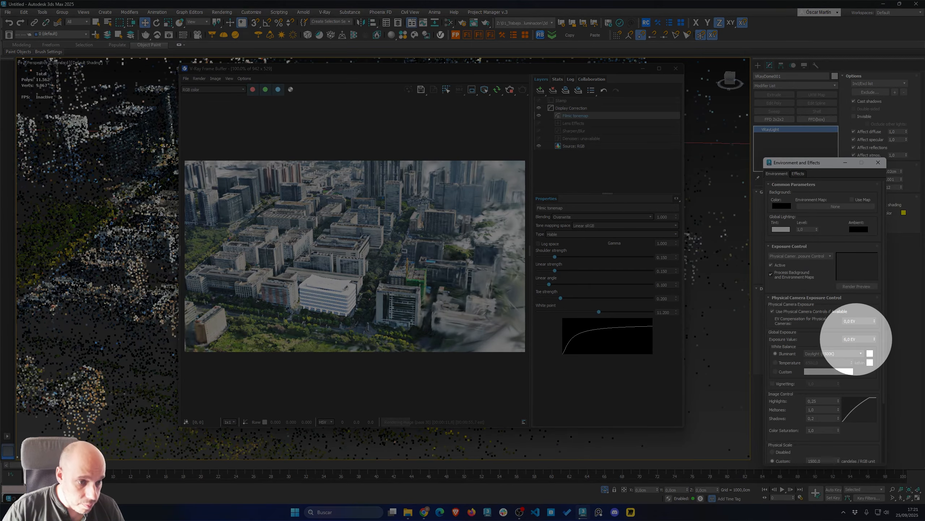
left_click_drag(868, 339, 806, 338)
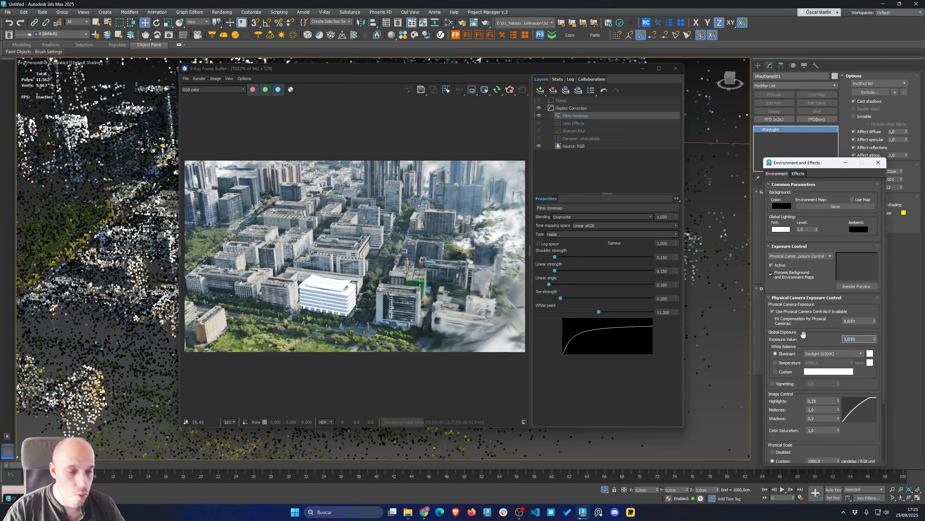
type("13")
key("Return")
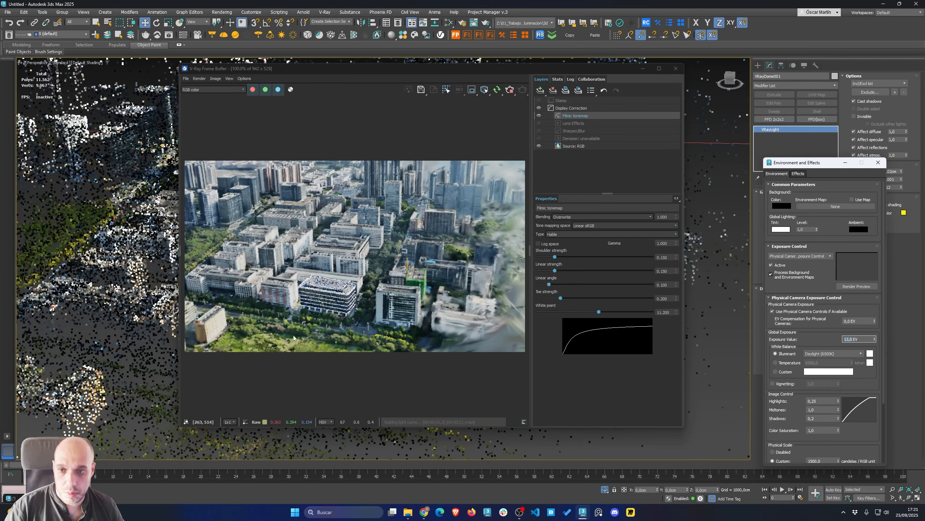
left_click(878, 163)
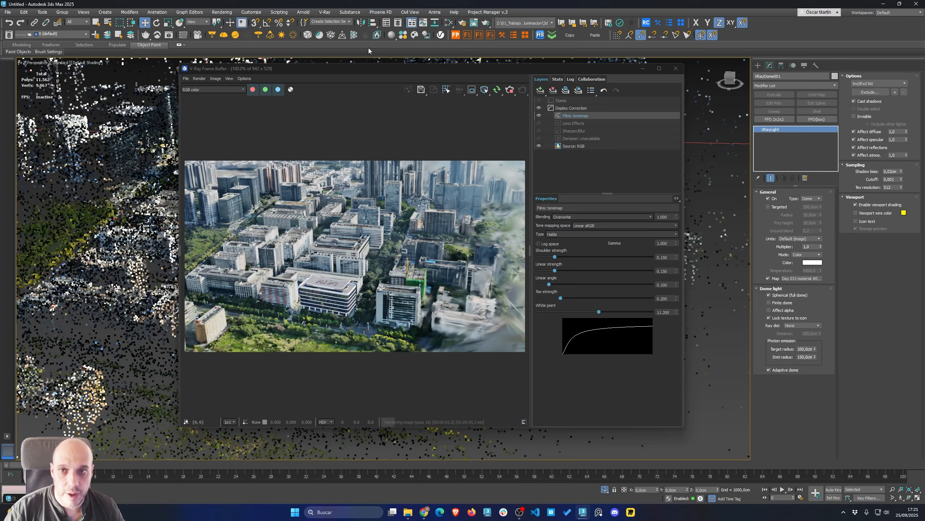
Review an interactive V-Ray render of a close view of the office building and stop rendering
left_click_drag(360, 73, 539, 74)
scroll(302, 361, "up", 5)
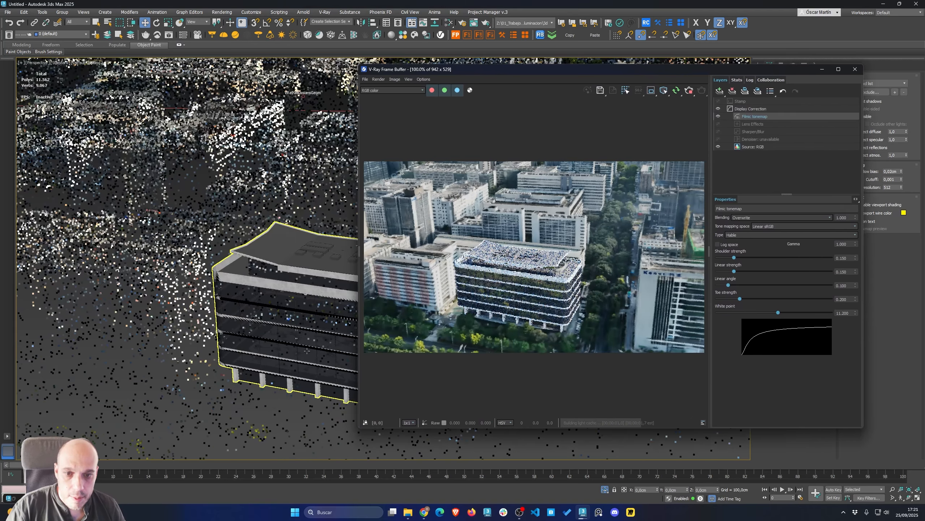
middle_click_drag(297, 351, 181, 311)
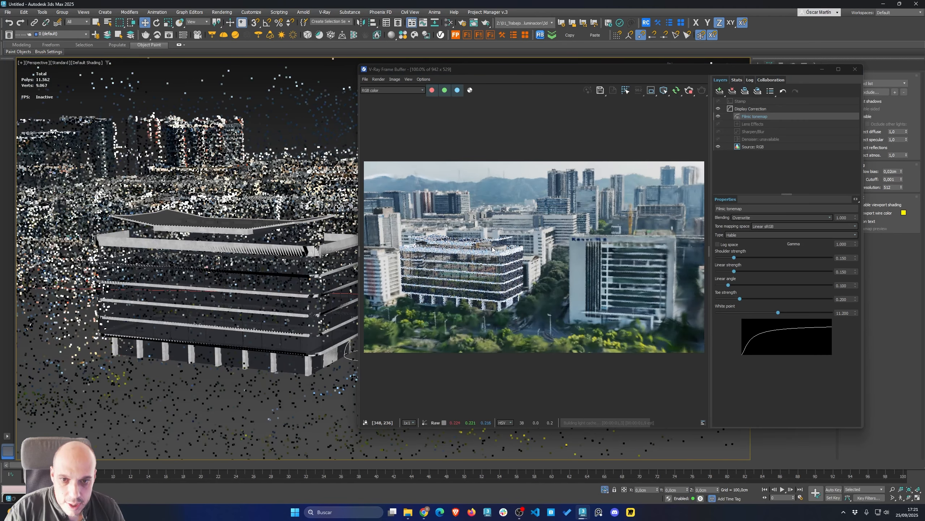
scroll(504, 249, "up", 1)
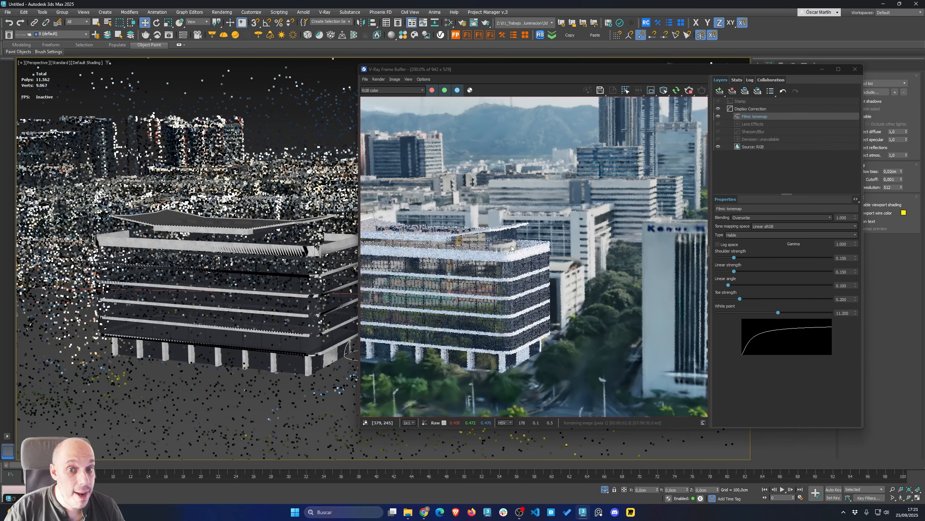
left_click(284, 251)
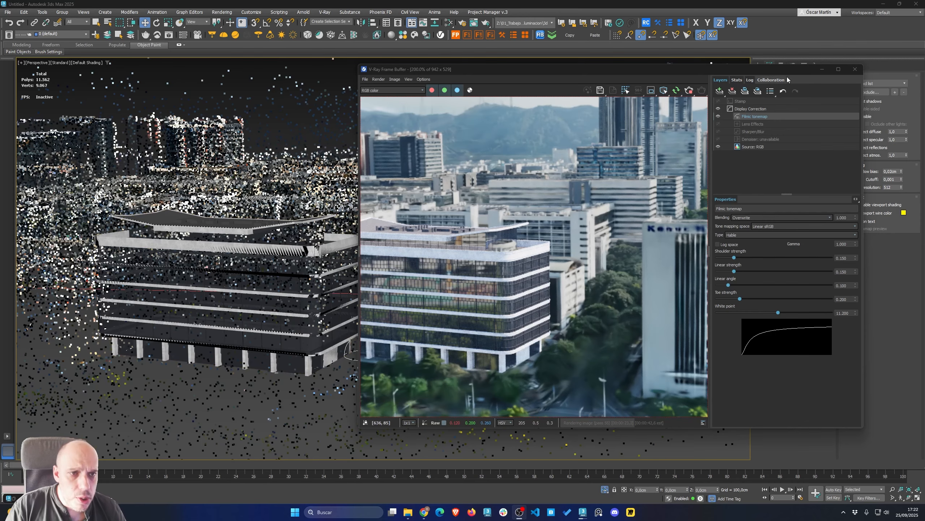
left_click(689, 90)
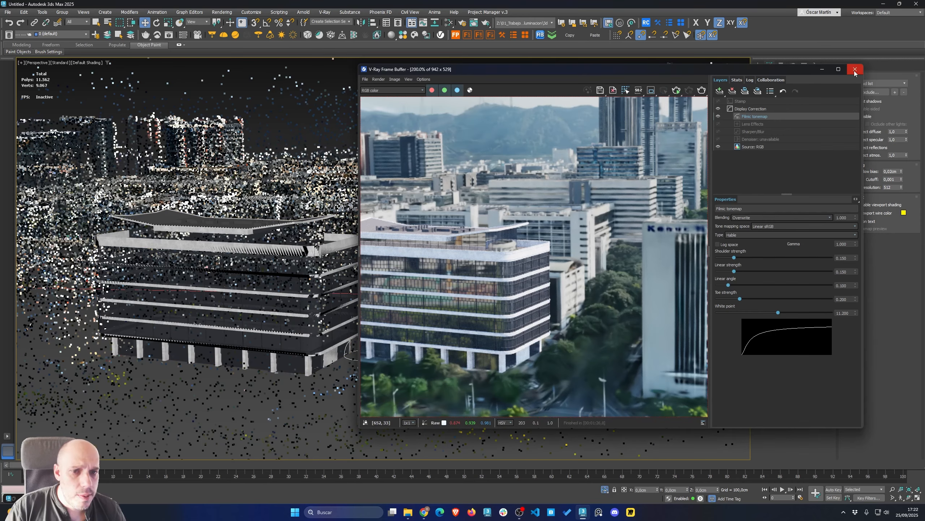
left_click(855, 69)
Replace the old VRayDistanceTex map with a new VRayDistanceTex node in the Slate Material Editor
key("m")
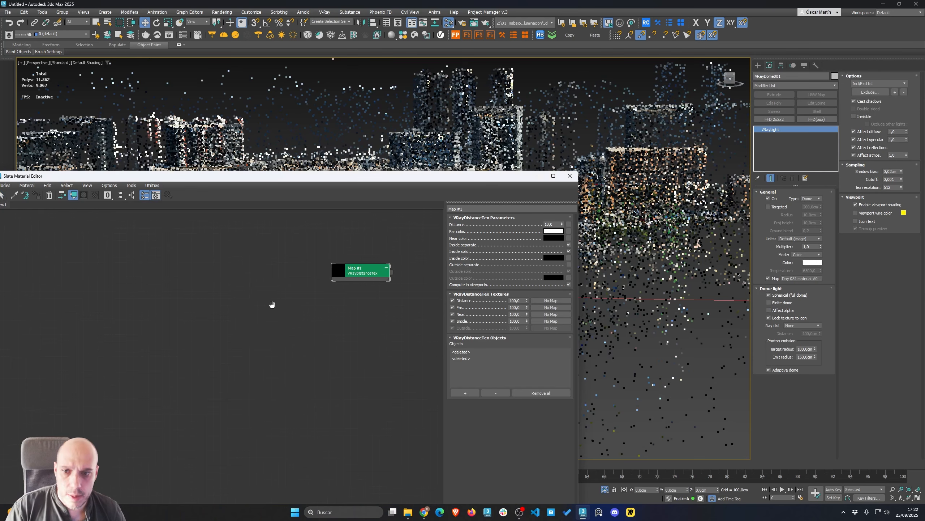
left_click(328, 264)
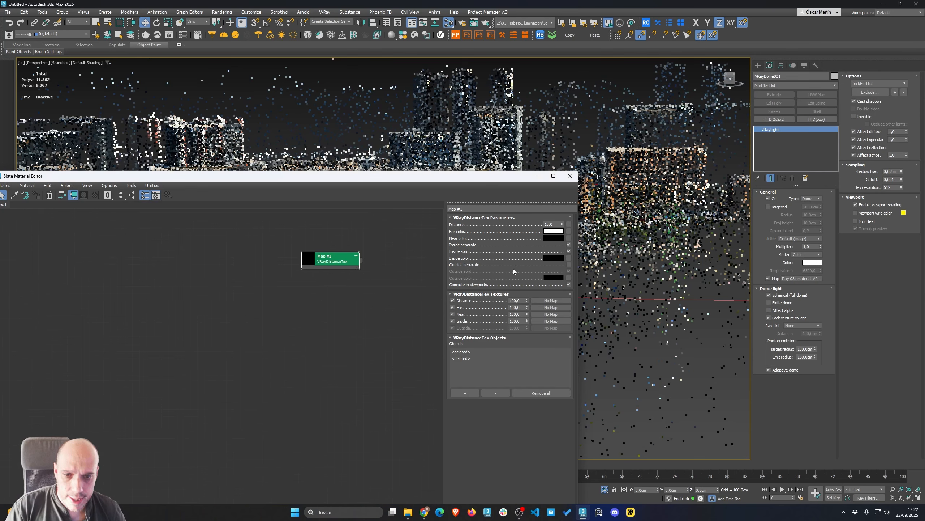
key("Delete")
right_click(217, 255)
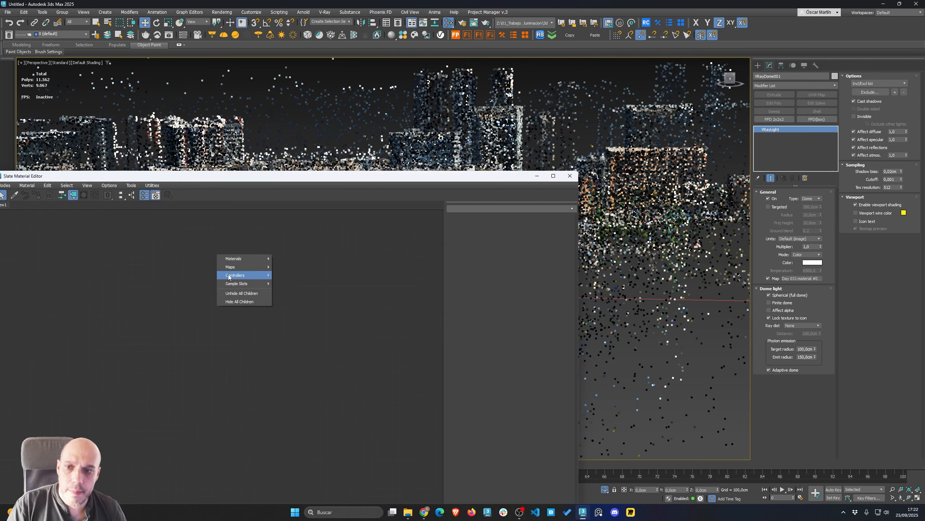
mouse_move(239, 259)
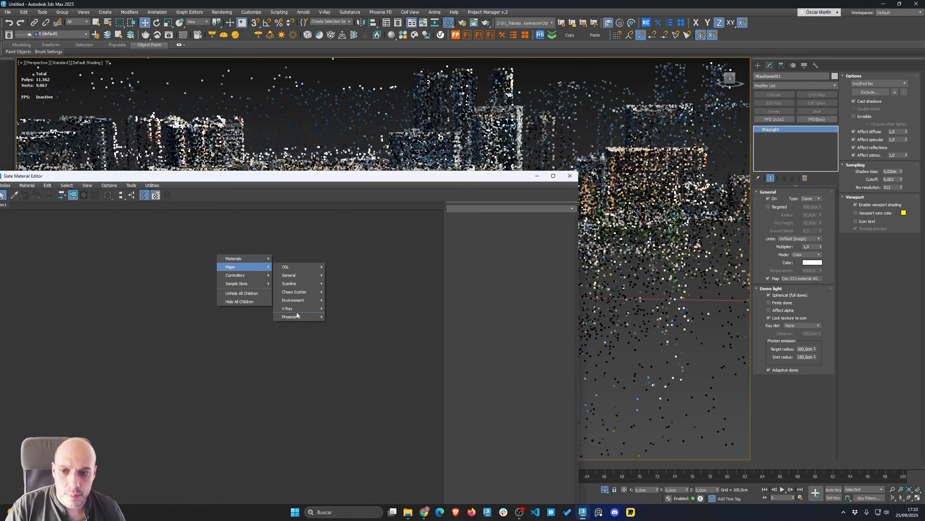
mouse_move(298, 311)
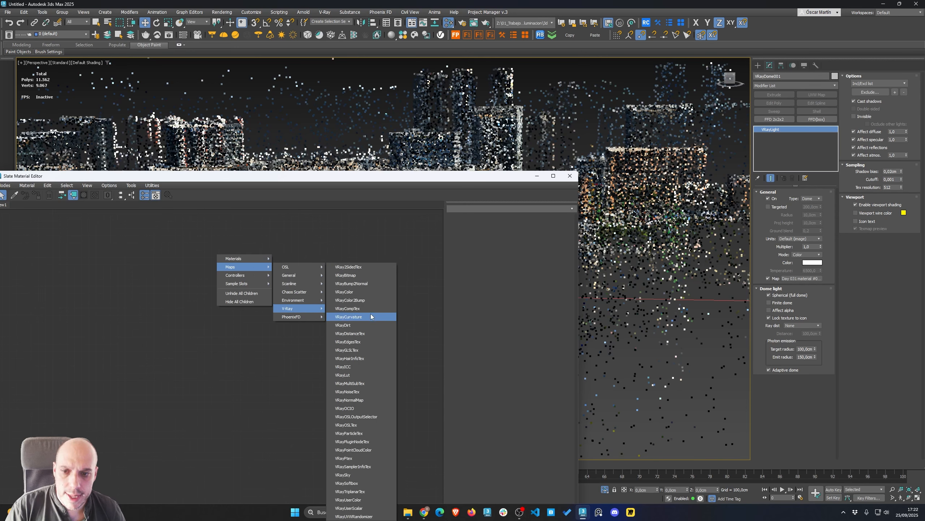
left_click(365, 335)
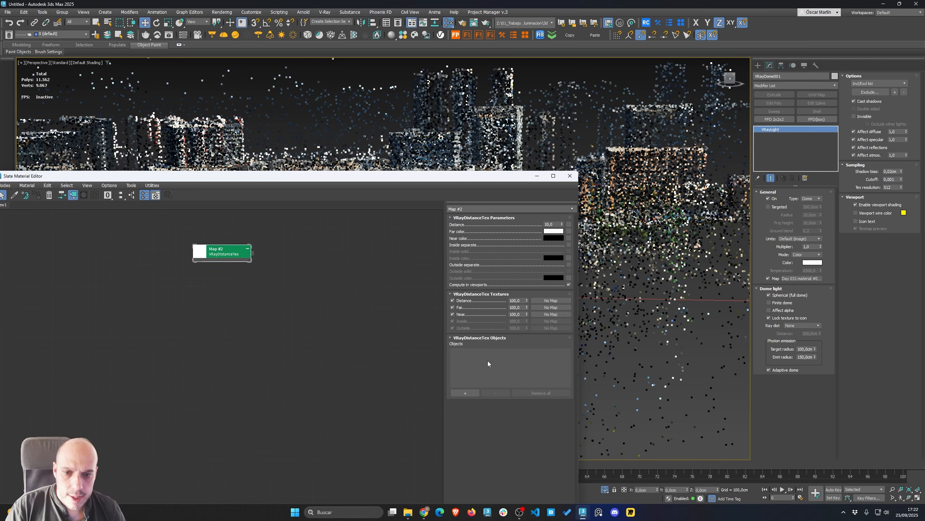
Add the office building to the distance map's objects and enable Inside separate
left_click_drag(379, 178, 352, 329)
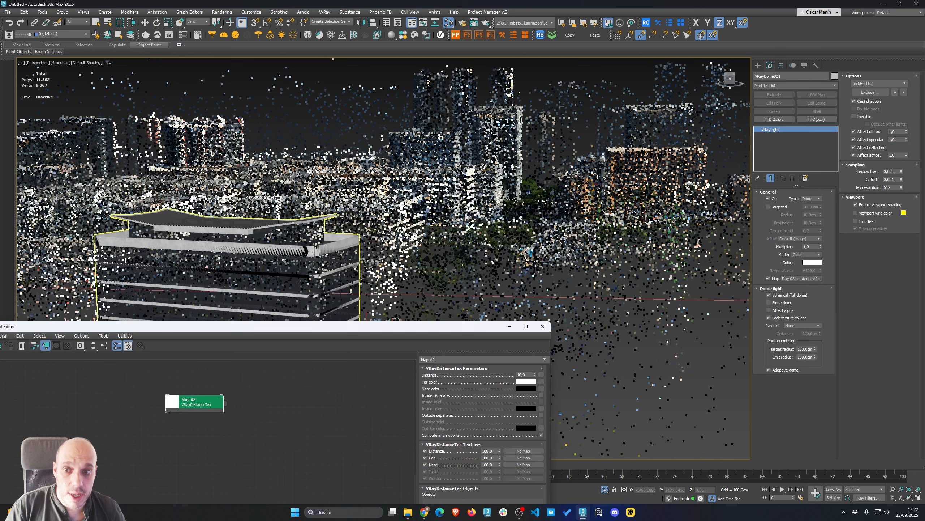
left_click(327, 250)
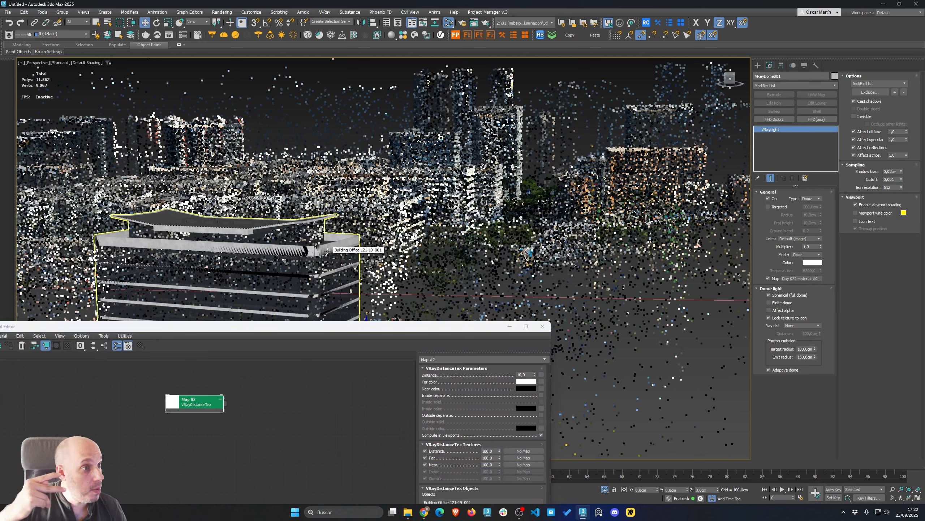
left_click_drag(284, 331, 312, 274)
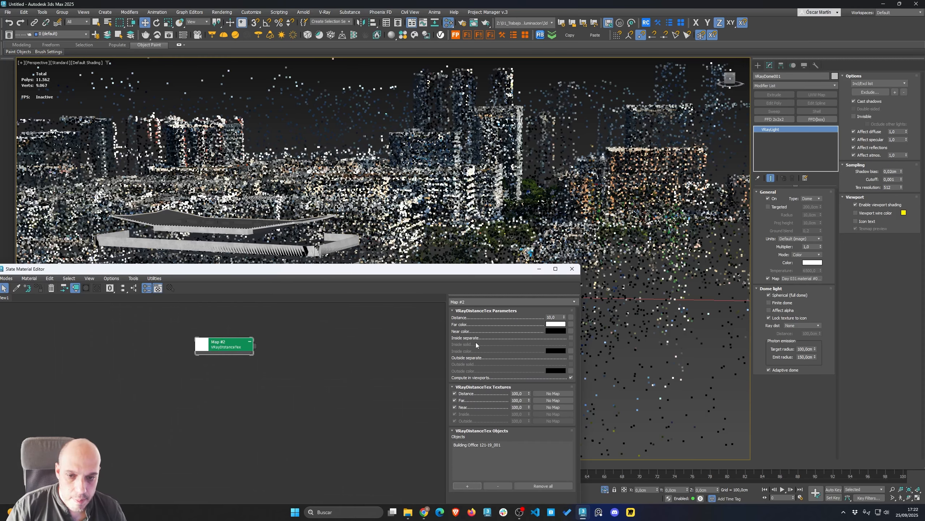
left_click(571, 338)
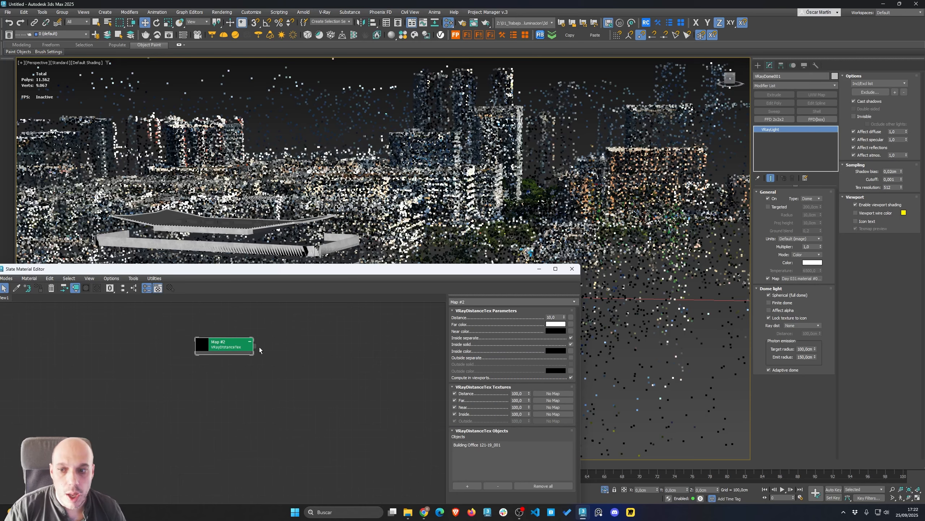
Assign the distance map as an instance to the Gaussian splat's clipping mask
scroll(258, 347, "up", 2)
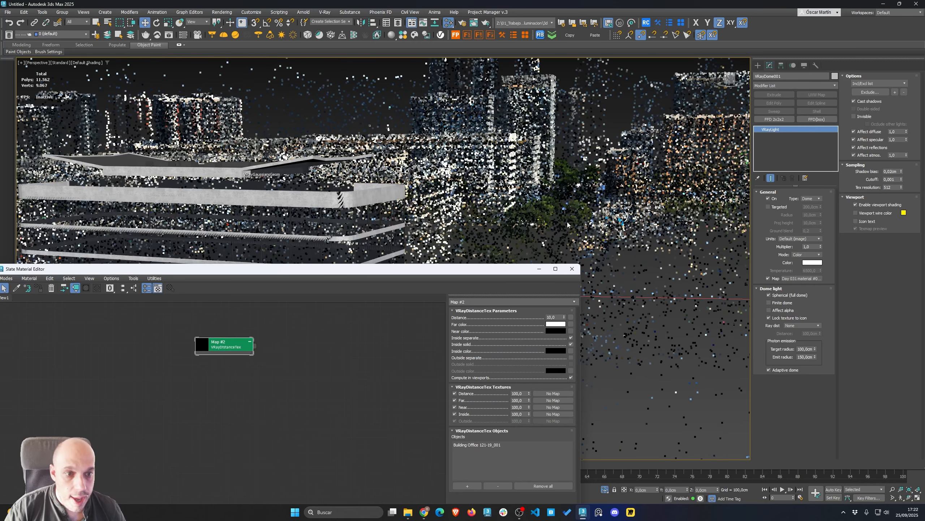
left_click(639, 295)
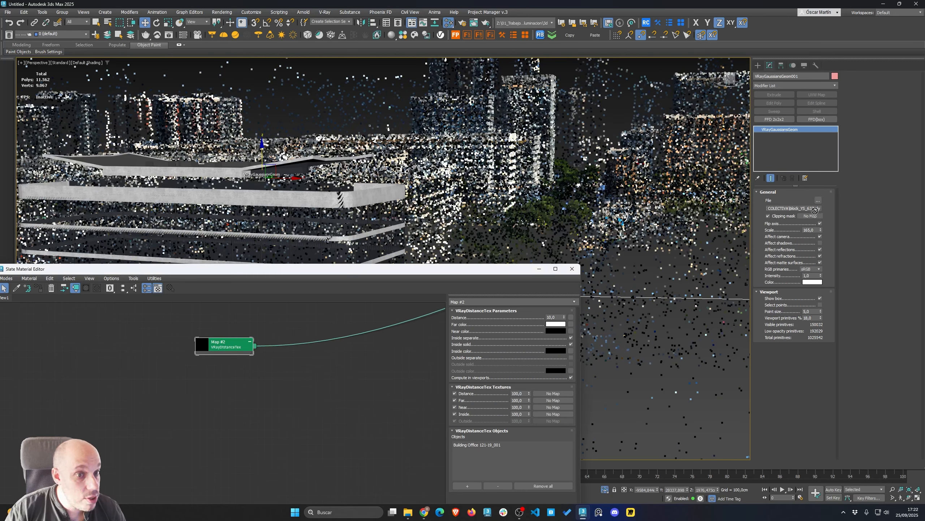
left_click_drag(812, 217, 811, 216)
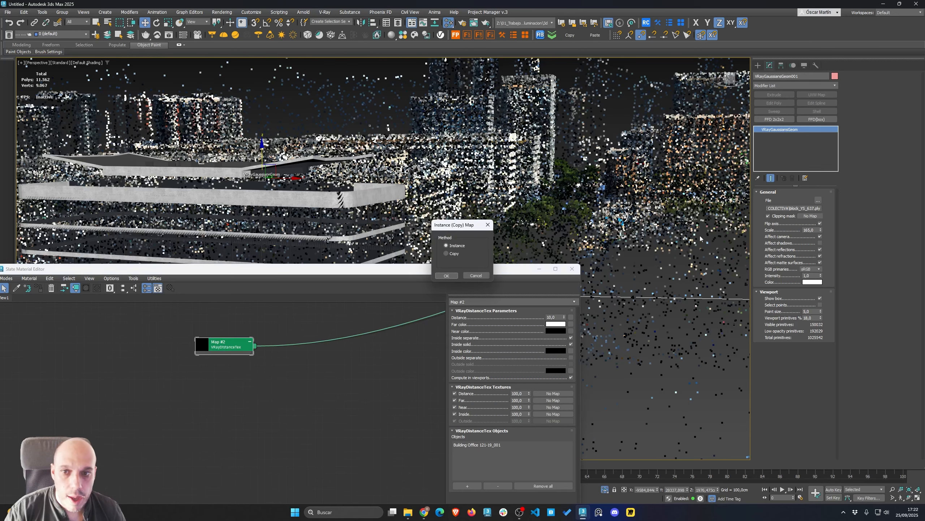
left_click(448, 275)
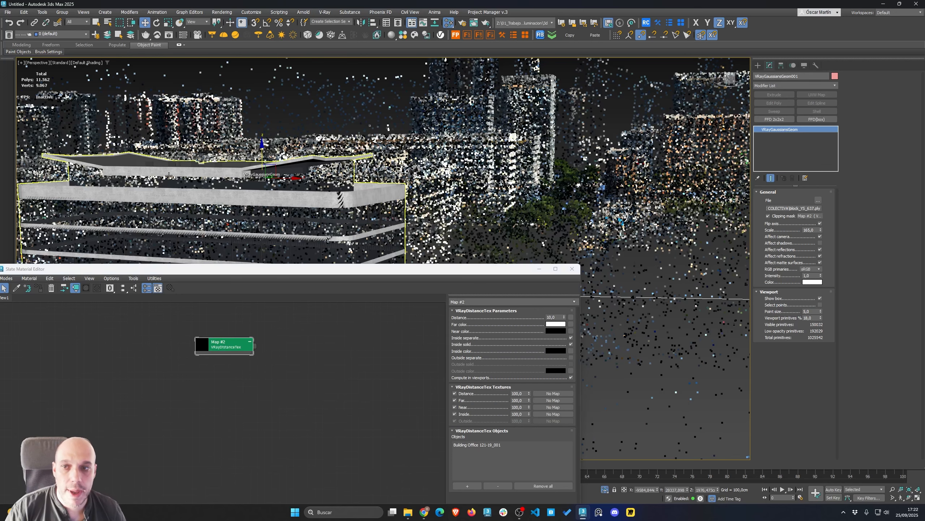
Render the scene interactively to check how the splat is clipped around the office building
key("ctrl+i")
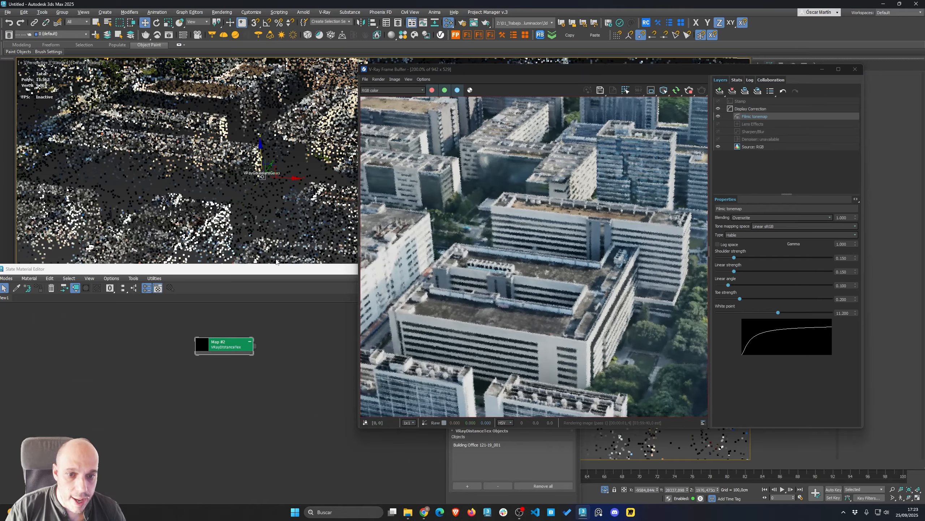
middle_click_drag(257, 238, 282, 203)
scroll(266, 156, "down", 3)
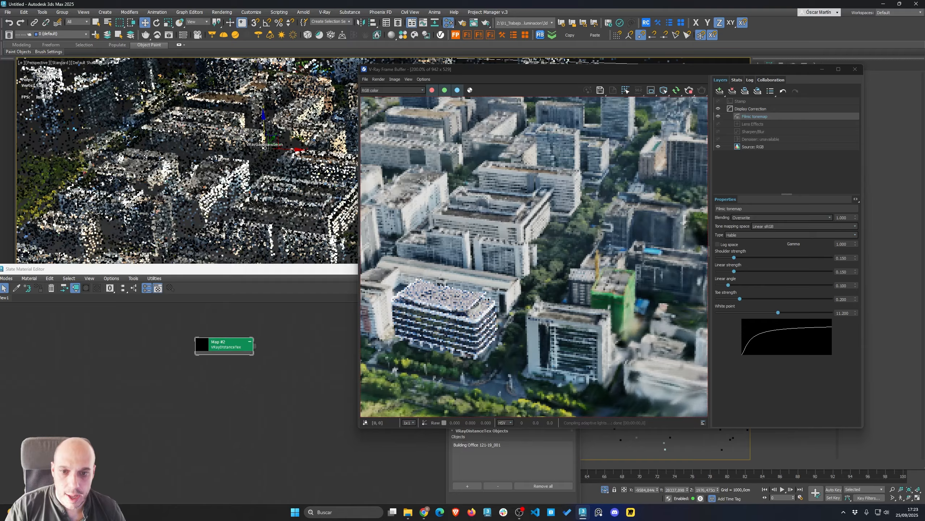
left_click(855, 69)
Draw a box over the office building's footprint in the top view
scroll(430, 146, "down", 2)
middle_click_drag(401, 126, 344, 200, "alt")
scroll(346, 169, "up", 3)
key("t")
key("z")
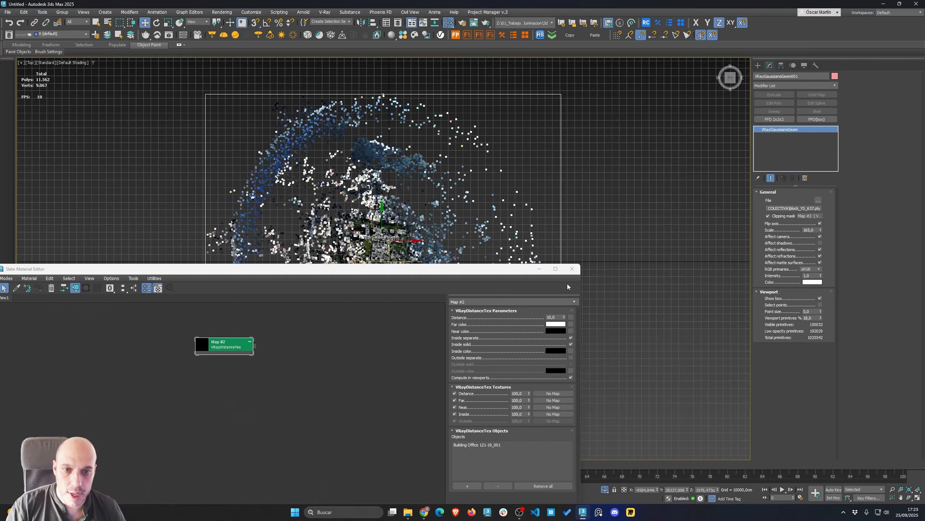
left_click(572, 268)
scroll(401, 252, "up", 10)
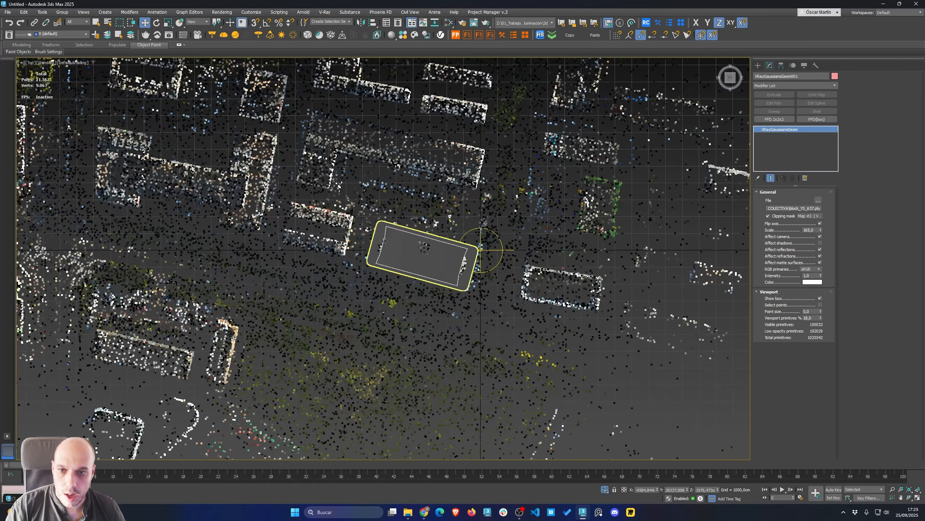
right_click(399, 254)
left_click(420, 237)
left_click_drag(314, 173, 636, 380)
left_click(556, 171)
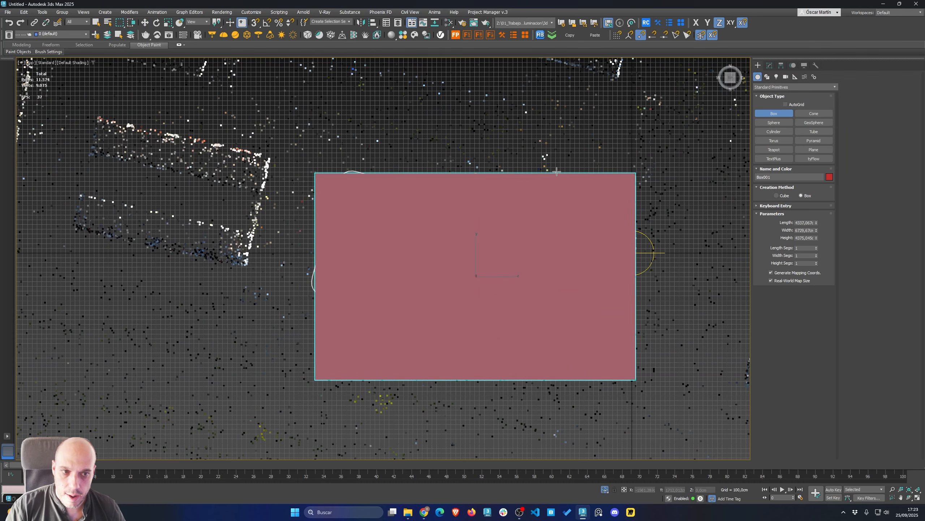
right_click(557, 171)
Rotate the box to match the building's orientation and show the viewport in wireframe
key("e")
mouse_move(497, 258)
left_mouse_down()
mouse_move(514, 268)
mouse_move(496, 252)
mouse_move(479, 255)
left_mouse_up()
key("F3")
key("w")
left_click(769, 66)
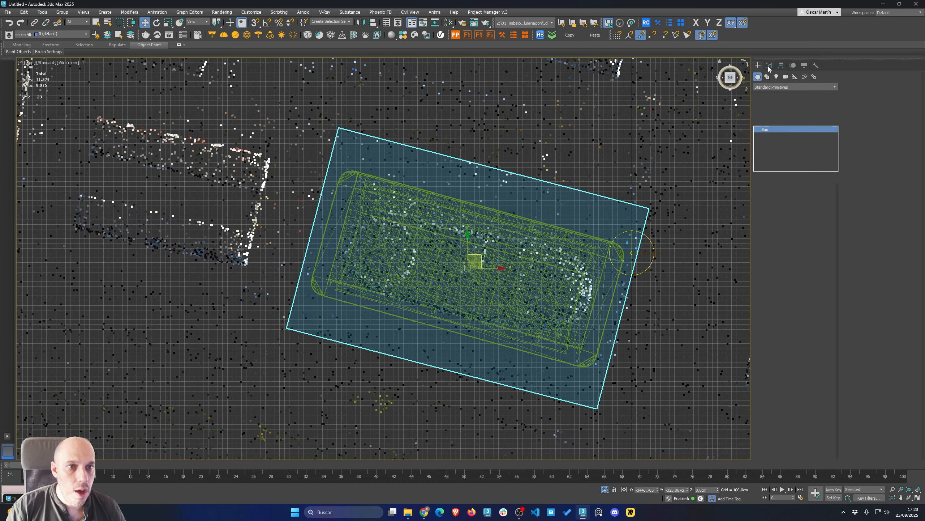
Adjust the box's length and height and move it down so it encloses the office building
left_click_drag(816, 201, 817, 213)
middle_click_drag(432, 447, 460, 324, "alt")
scroll(460, 324, "down", 2)
left_click_drag(497, 290, 497, 311)
key("F3")
middle_click_drag(586, 316, 554, 344, "alt")
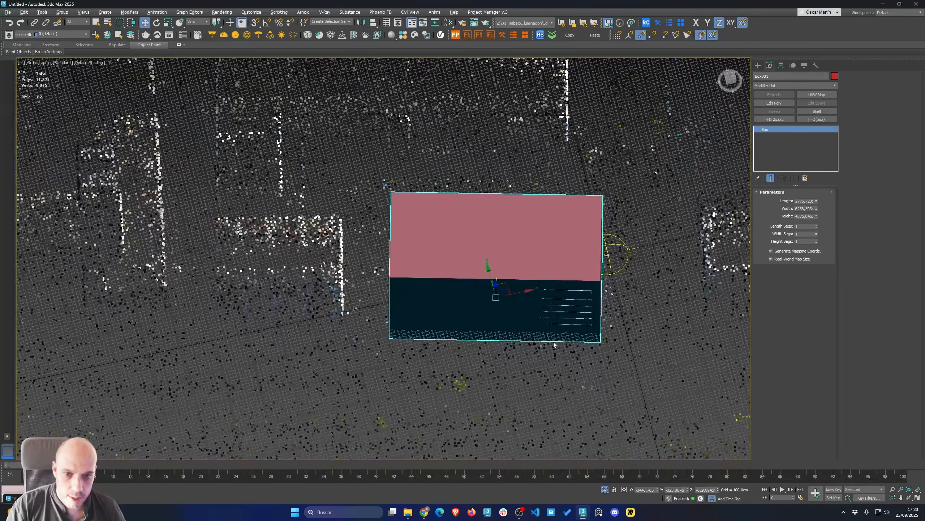
left_click_drag(817, 217, 817, 215)
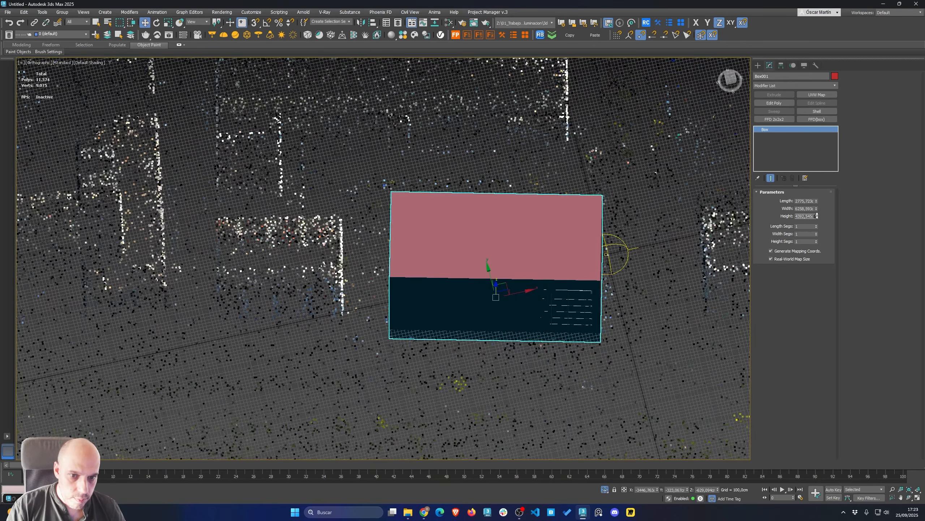
Nudge the clipping box slightly lower around the office building
middle_click_drag(506, 293, 488, 263, "alt")
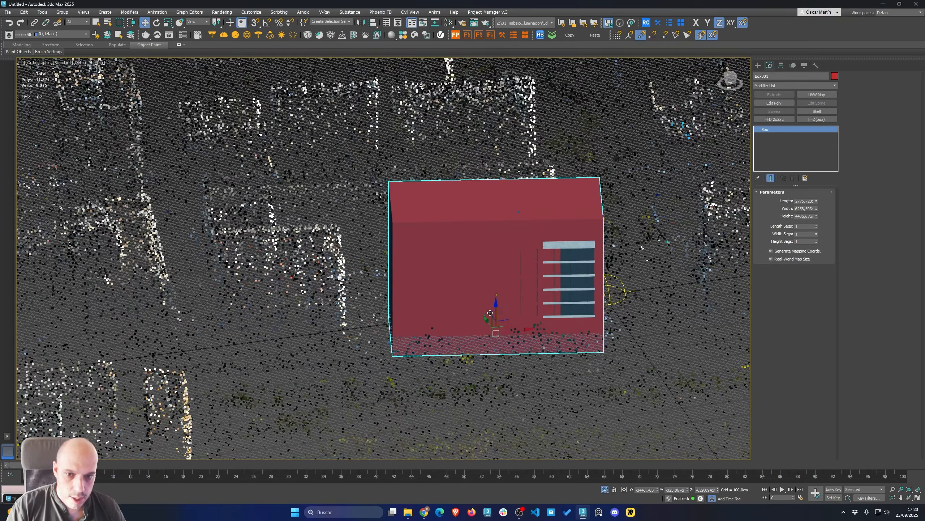
mouse_move(496, 314)
left_mouse_down()
mouse_move(496, 329)
mouse_move(496, 320)
left_mouse_up()
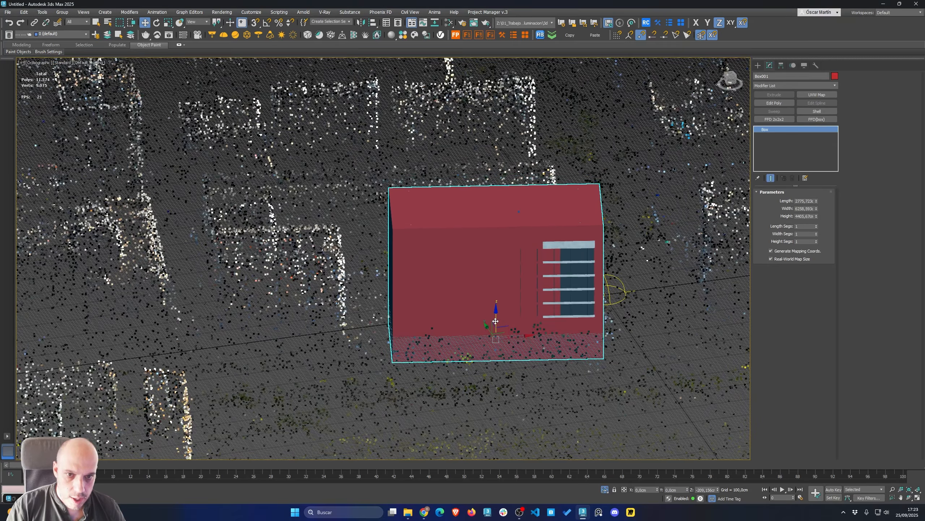
scroll(500, 305, "down", 3)
Turn off the box's Renderable option in its object properties
right_click(501, 268)
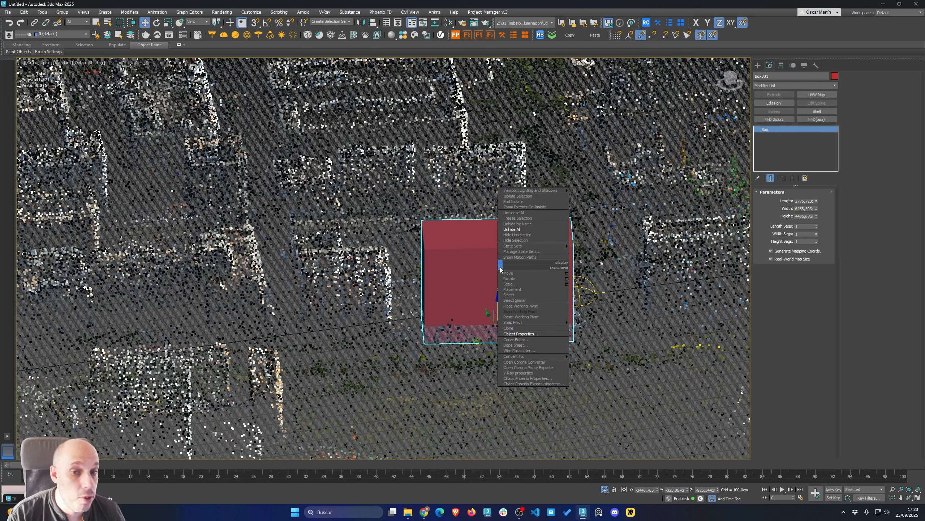
left_click(517, 335)
left_click(469, 241)
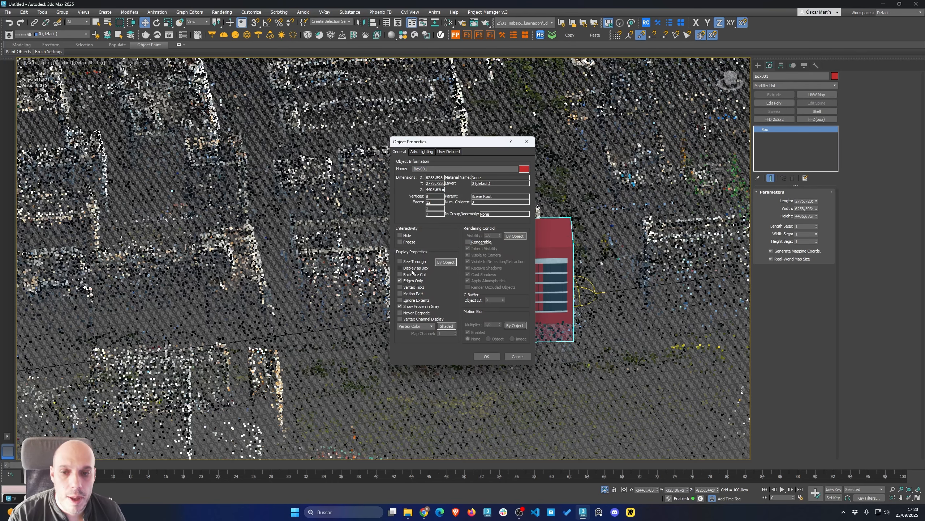
left_click(486, 356)
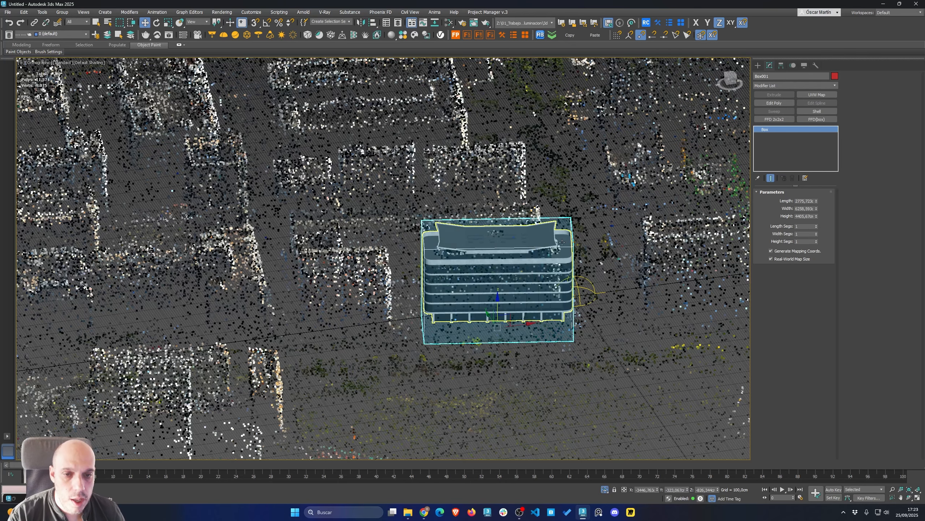
Add the box to the VRayDistanceTex map's object list in the Slate Material Editor
key("m")
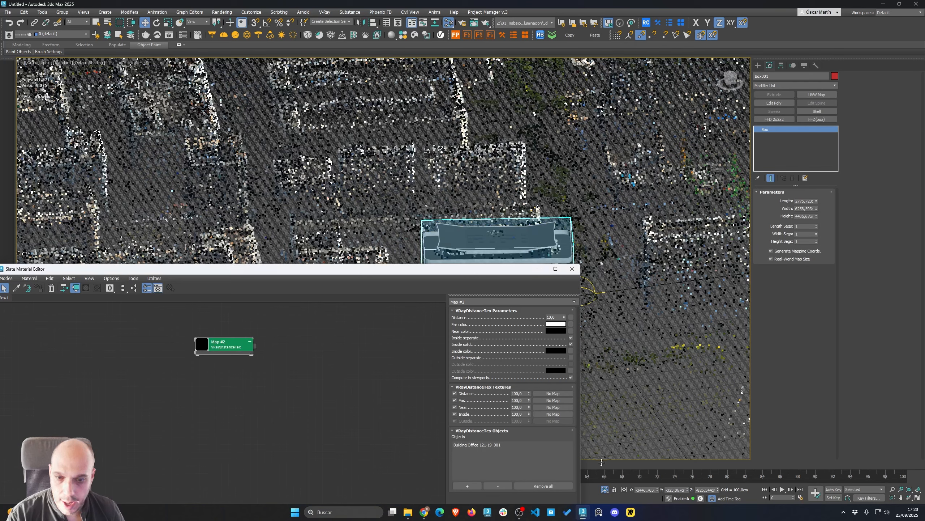
left_click(473, 486)
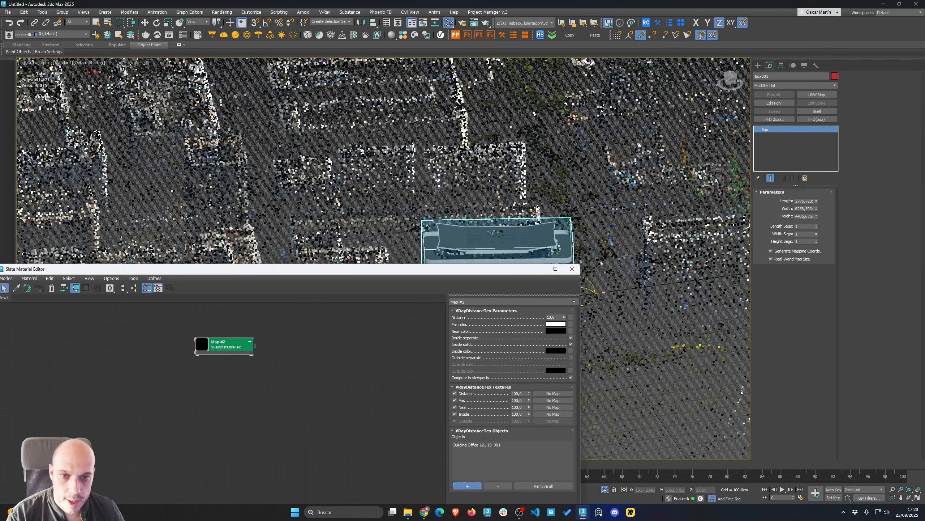
left_click(550, 257)
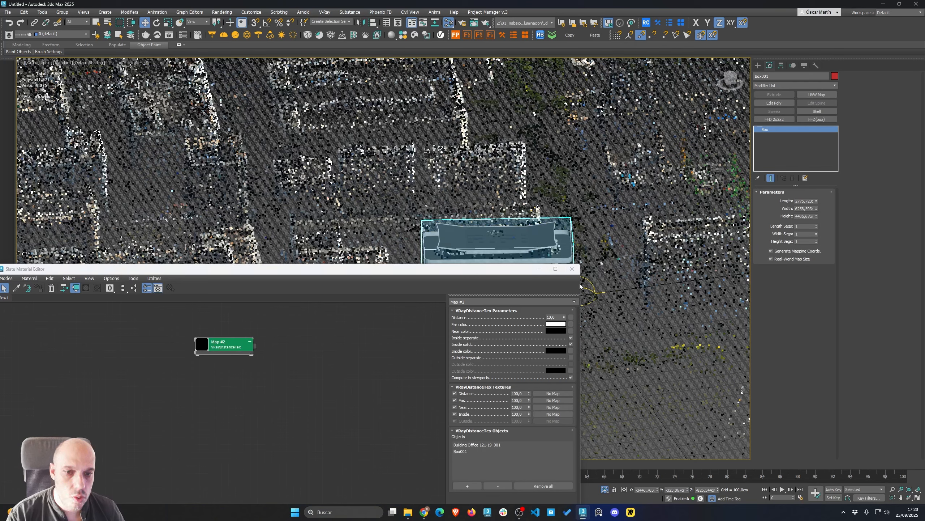
left_click(572, 269)
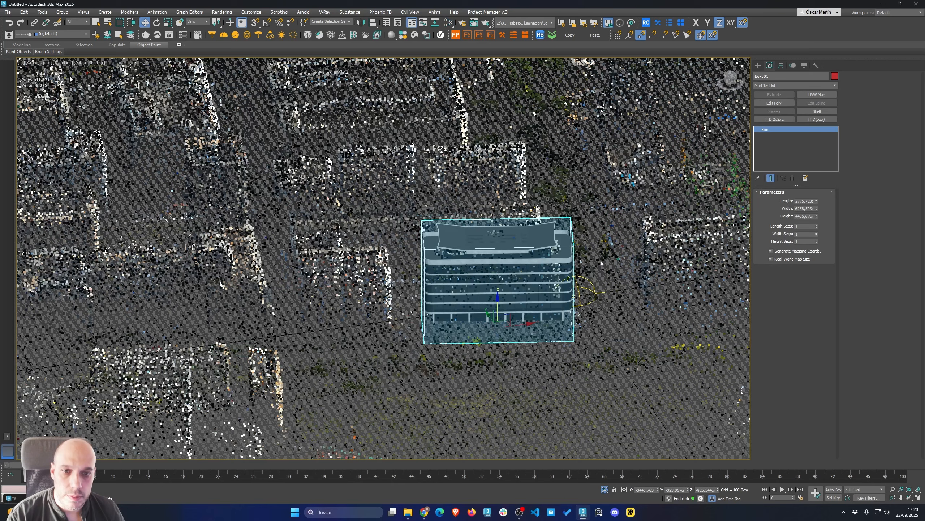
Start the interactive V-Ray render and orbit to check the splat clipped around the building
left_click(169, 35)
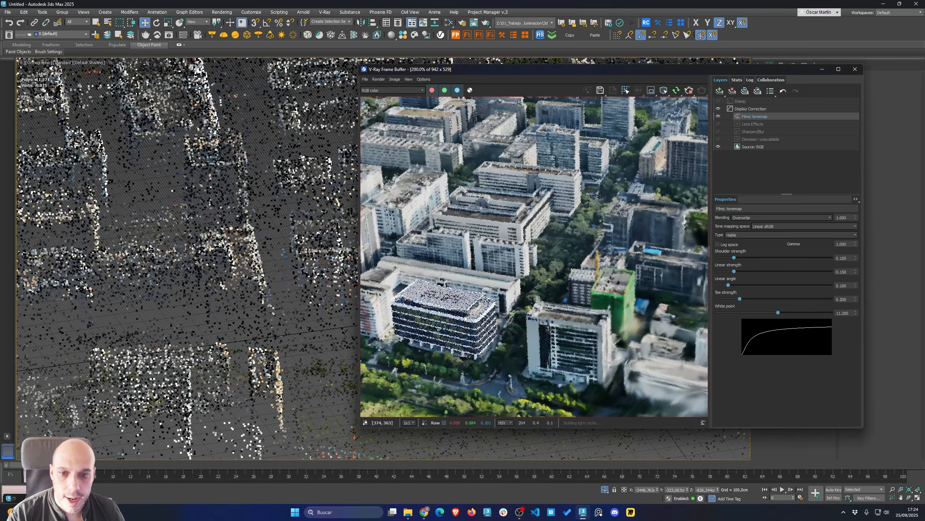
middle_click_drag(252, 298, 167, 311)
scroll(274, 278, "up", 2)
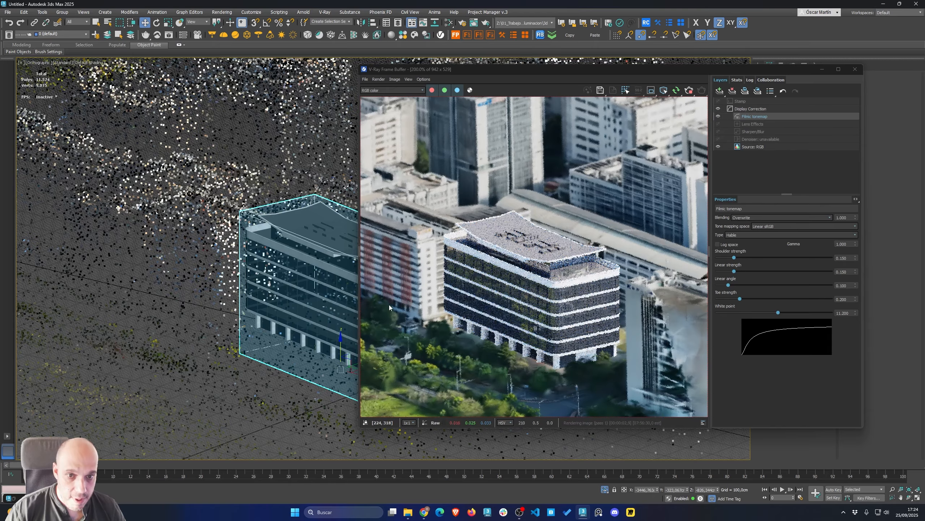
scroll(321, 310, "down", 4)
mouse_move(317, 310)
middle_mouse_down()
mouse_move(225, 323)
mouse_move(259, 339)
mouse_move(251, 345)
mouse_move(310, 299)
middle_mouse_up()
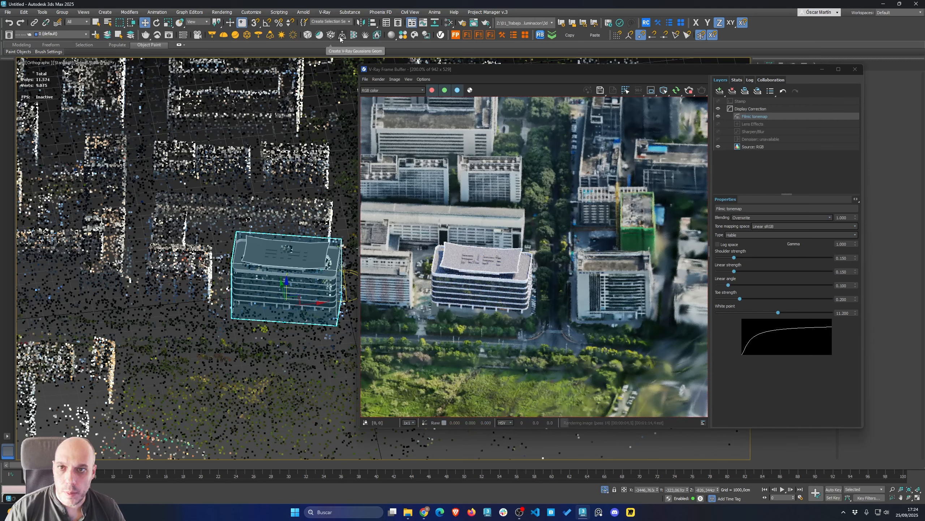
Place a VRayPlane in front of the office building and set its icon size to 4000 cm
left_click(283, 342)
right_click(282, 343)
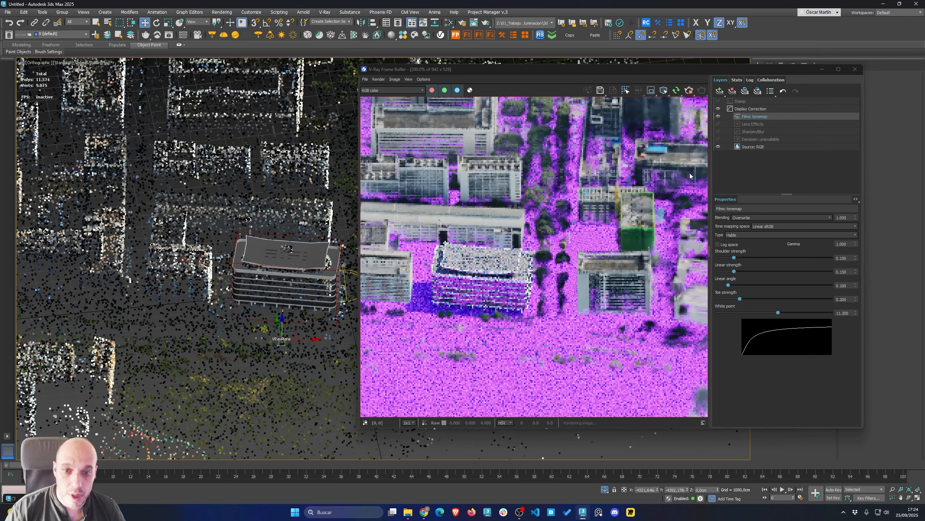
left_click_drag(767, 72, 569, 147)
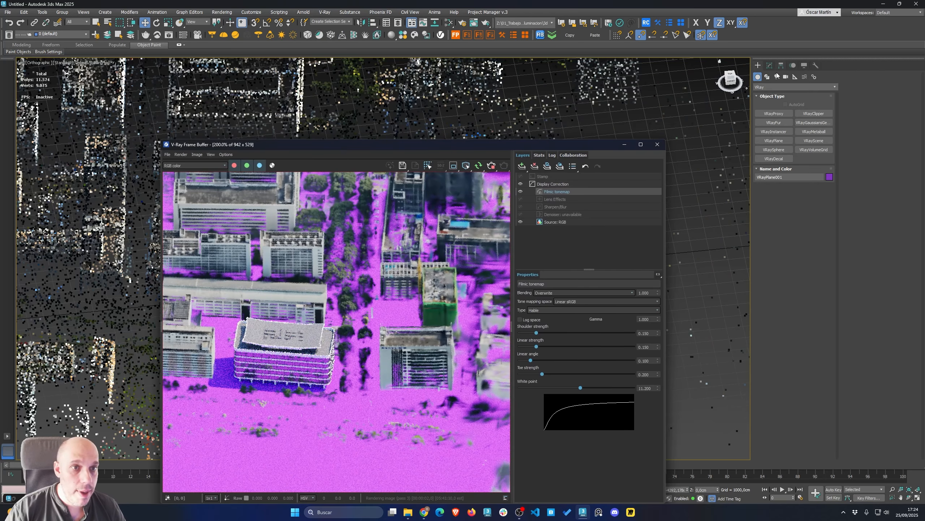
left_click(770, 66)
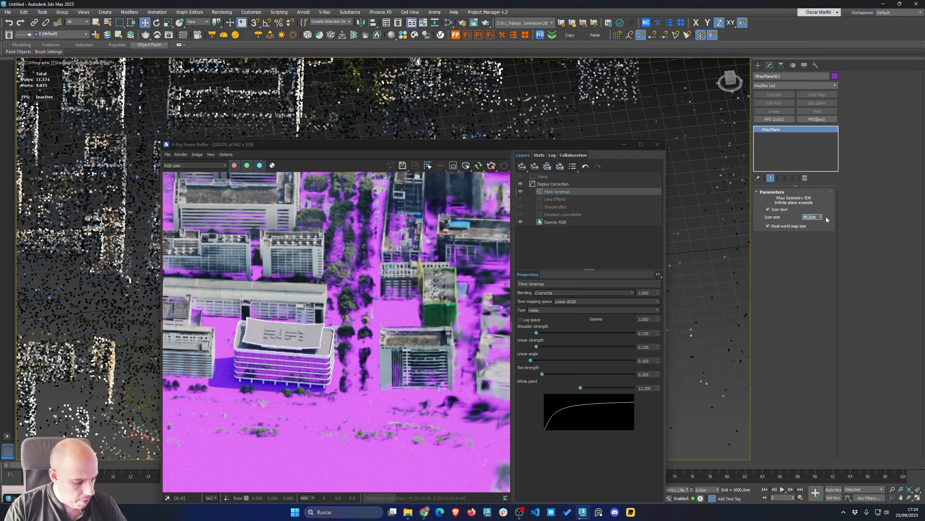
key("Return")
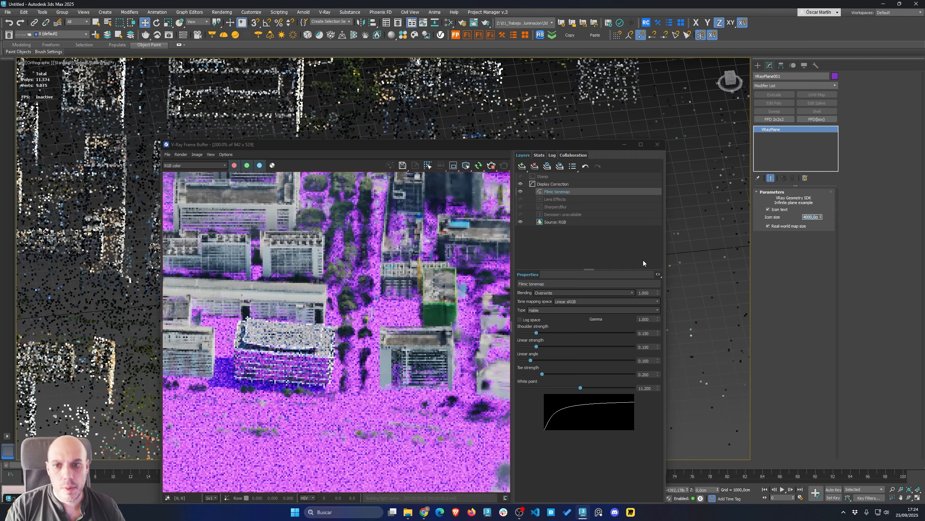
Make the VRayPlane a V-Ray shadow catcher
left_click_drag(342, 145, 607, 118)
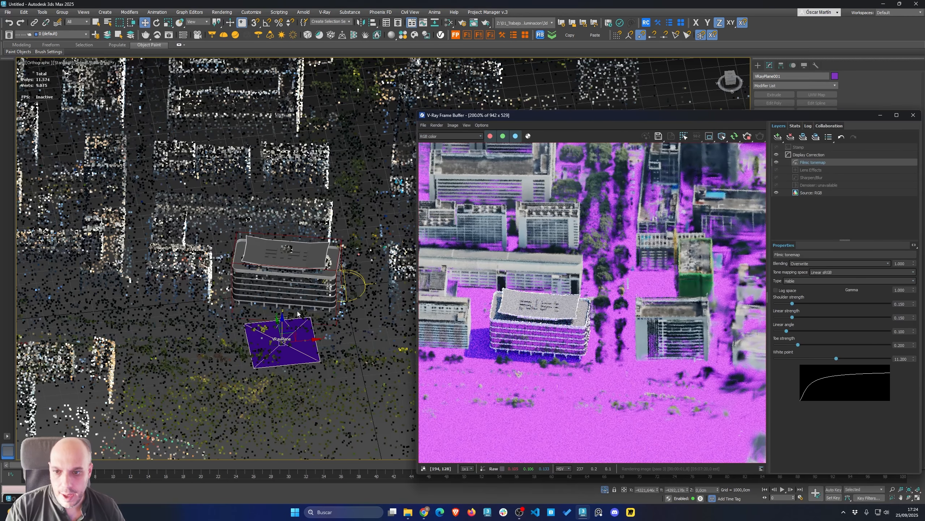
left_click(427, 36)
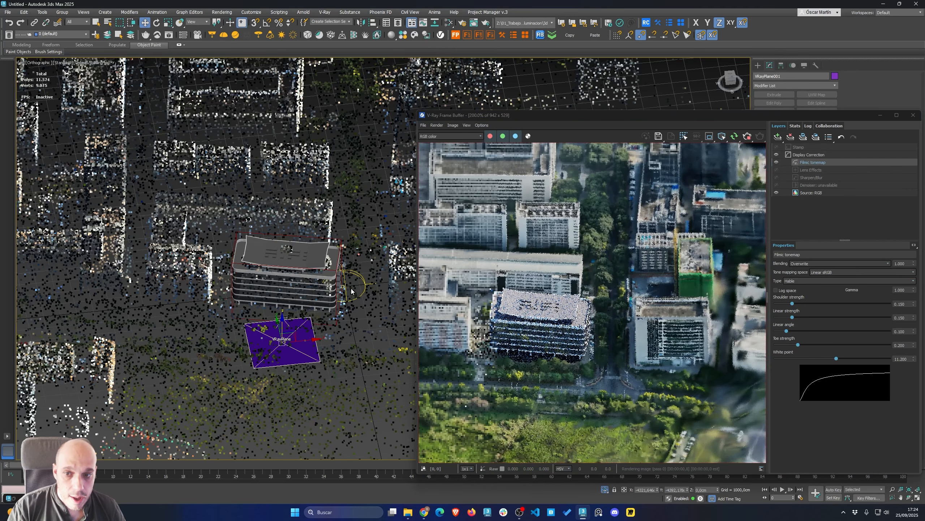
Select the sun light and rotate it about its vertical axis
left_click(324, 297)
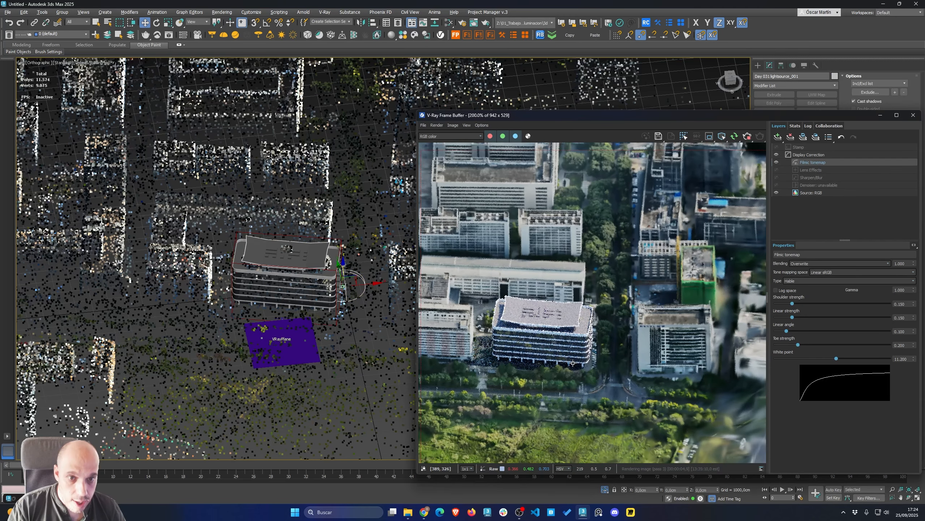
scroll(249, 260, "down", 3)
middle_click_drag(249, 258, 245, 274, "alt")
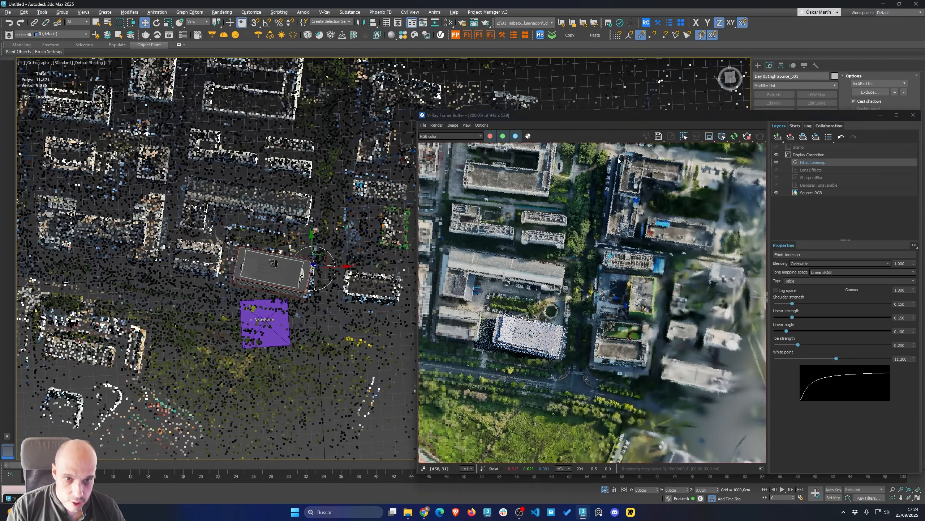
key("e")
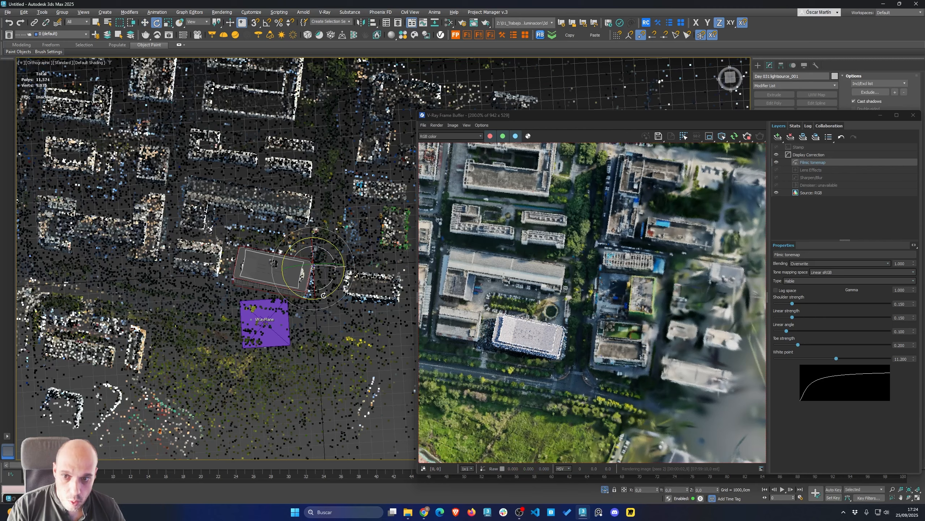
left_click_drag(372, 251, 372, 251)
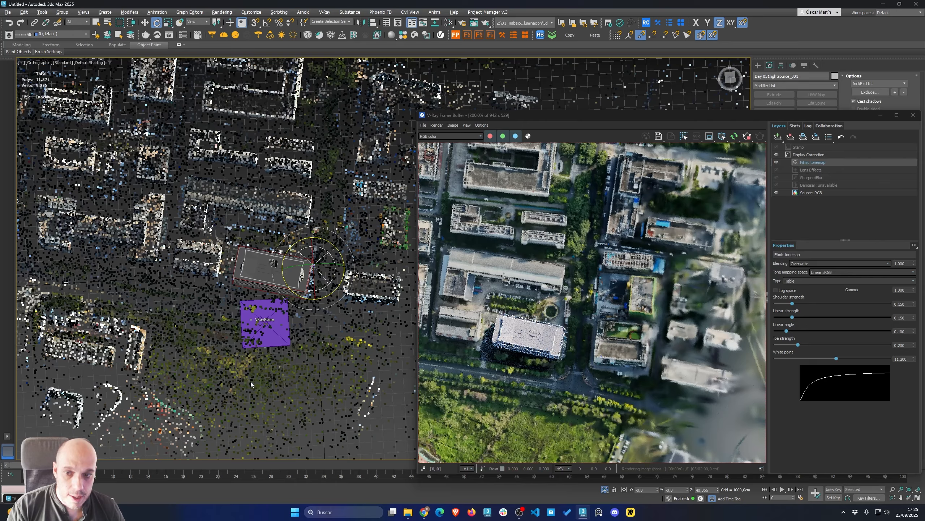
Create a plane beside the office building's side and reset its rotation to zero
middle_click_drag(250, 382, 260, 301, "alt")
scroll(260, 301, "up", 5)
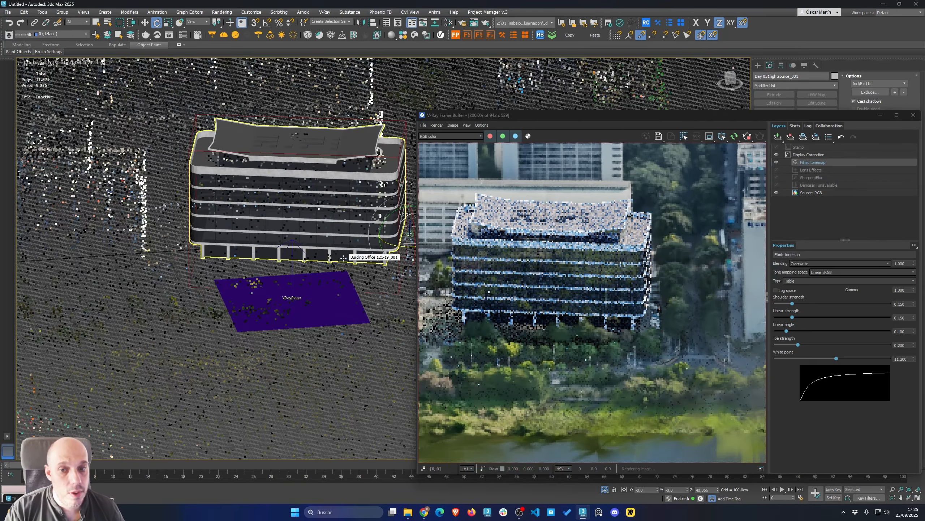
scroll(239, 306, "down", 4)
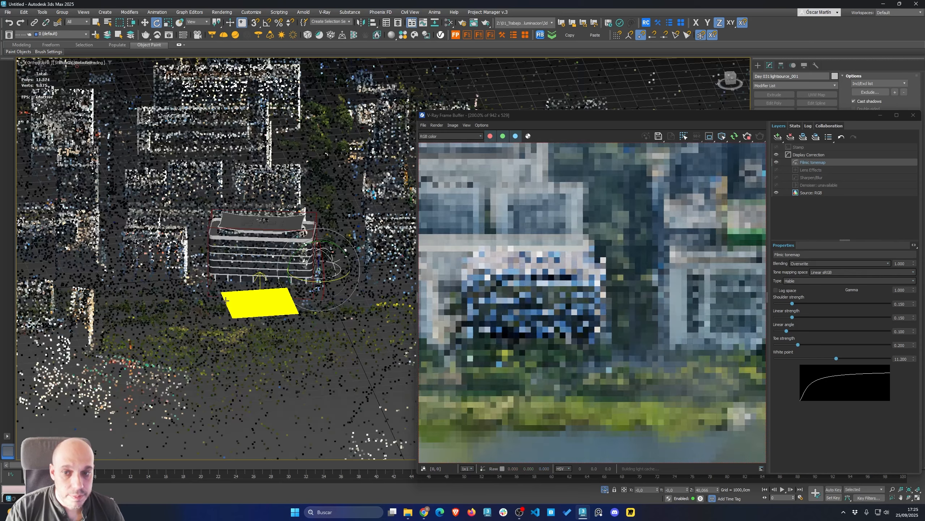
middle_click_drag(189, 297, 281, 285)
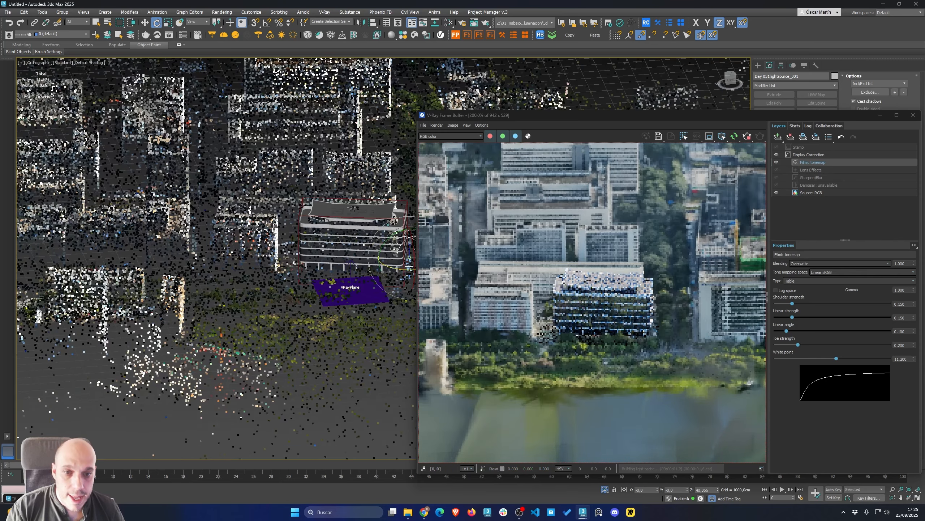
middle_click_drag(278, 223, 280, 246, "alt")
right_click(280, 246)
left_click(282, 231)
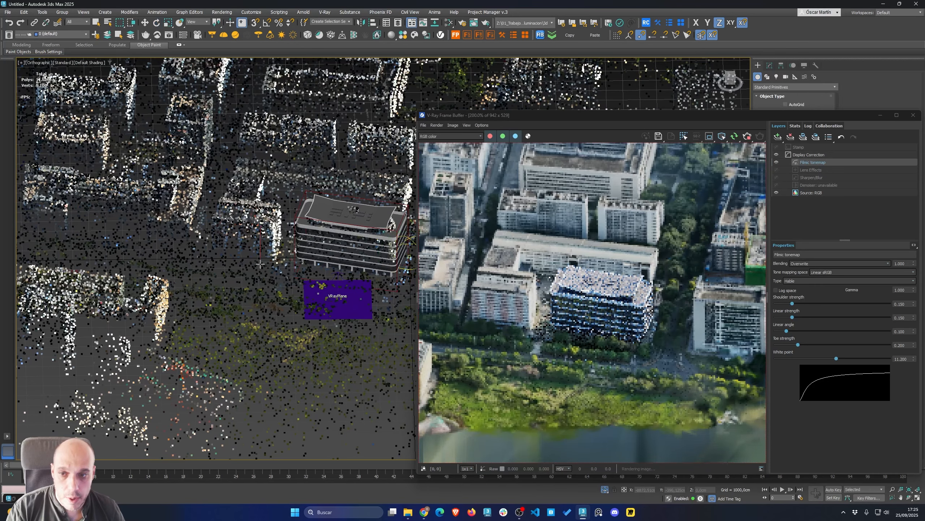
mouse_move(260, 261)
left_mouse_down()
mouse_move(286, 295)
mouse_move(296, 292)
mouse_move(291, 268)
mouse_move(339, 259)
left_mouse_up()
right_click(283, 272)
middle_click_drag(339, 259, 326, 291, "alt")
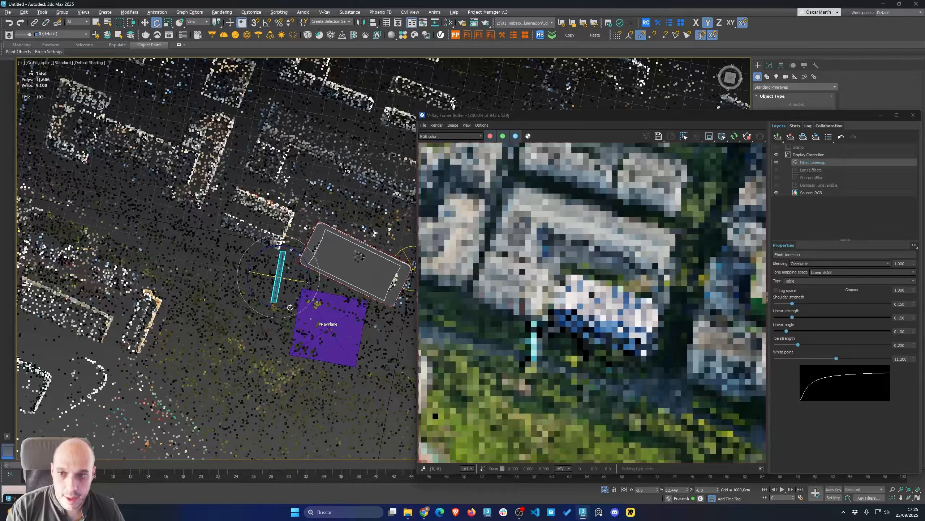
left_click_drag(308, 266, 302, 222)
key("w")
middle_click_drag(303, 222, 290, 216, "alt")
right_click(287, 209)
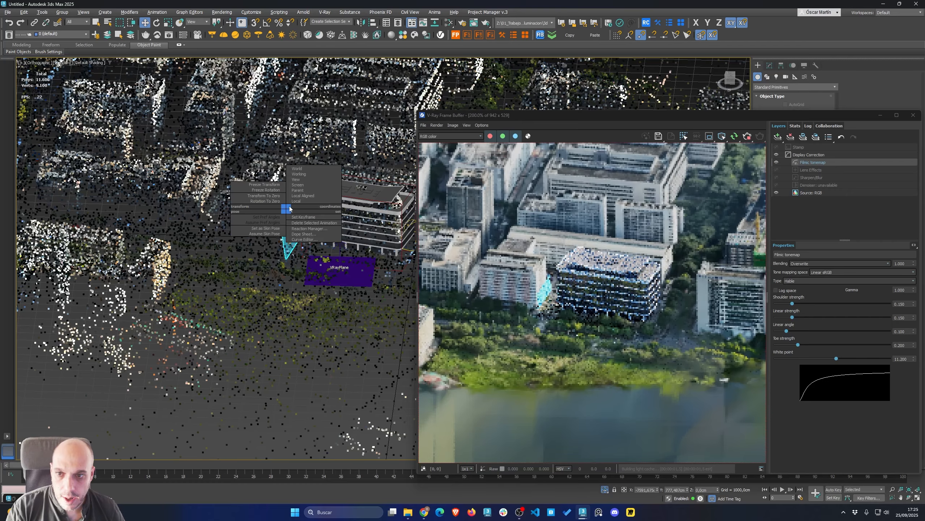
left_click(265, 201)
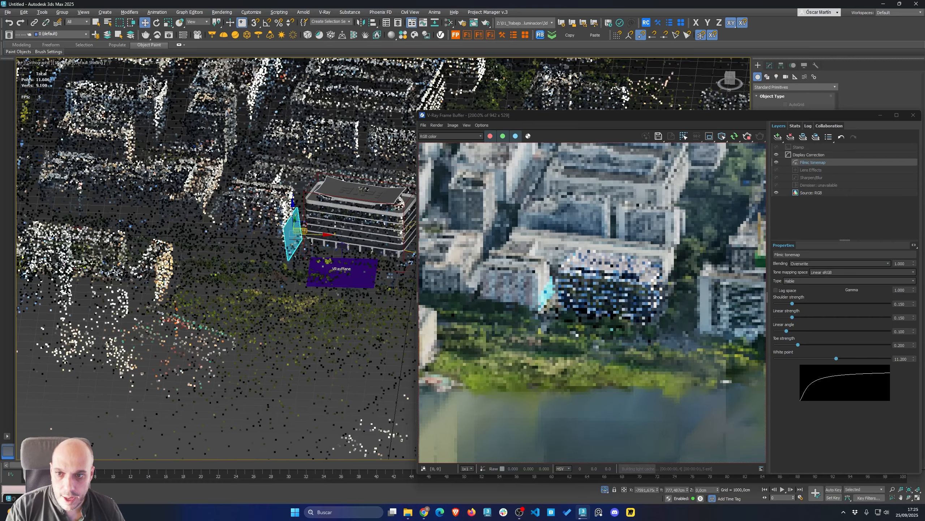
Scale and rotate the plane so it stands vertically against the building's side
middle_click_drag(294, 191, 293, 198, "alt")
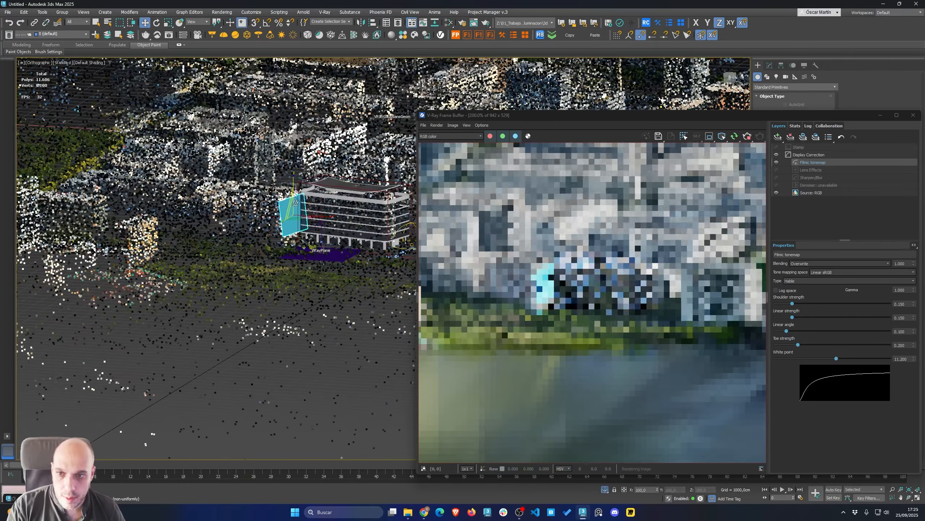
right_click(291, 199)
left_click(299, 190)
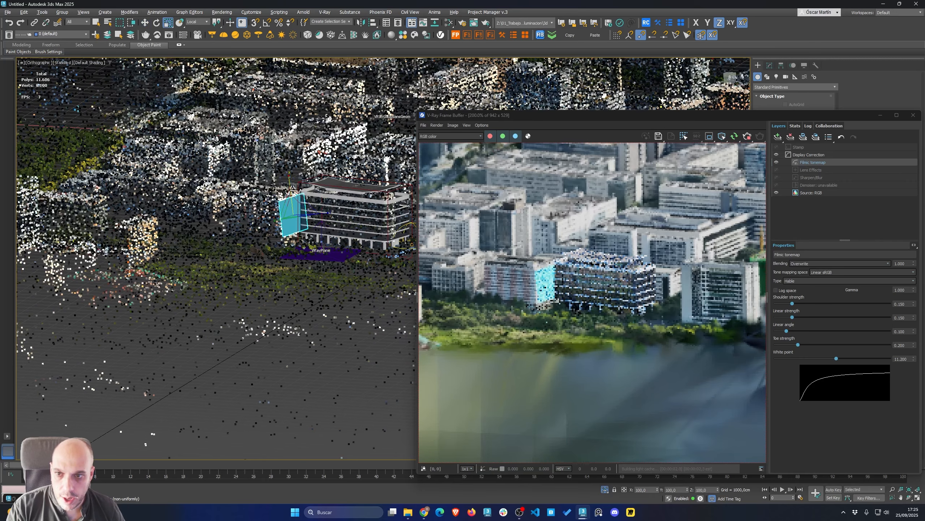
middle_click_drag(300, 190, 302, 187, "alt")
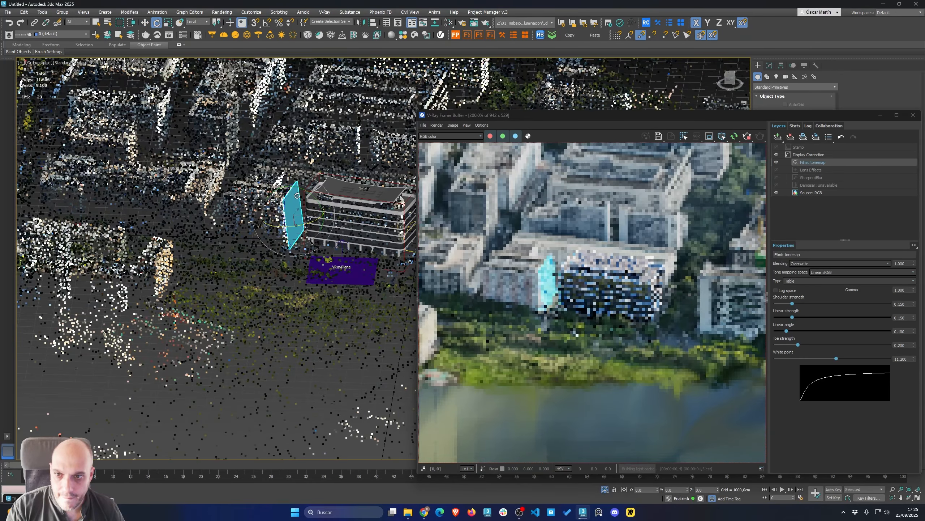
key("e")
left_click_drag(305, 189, 312, 197)
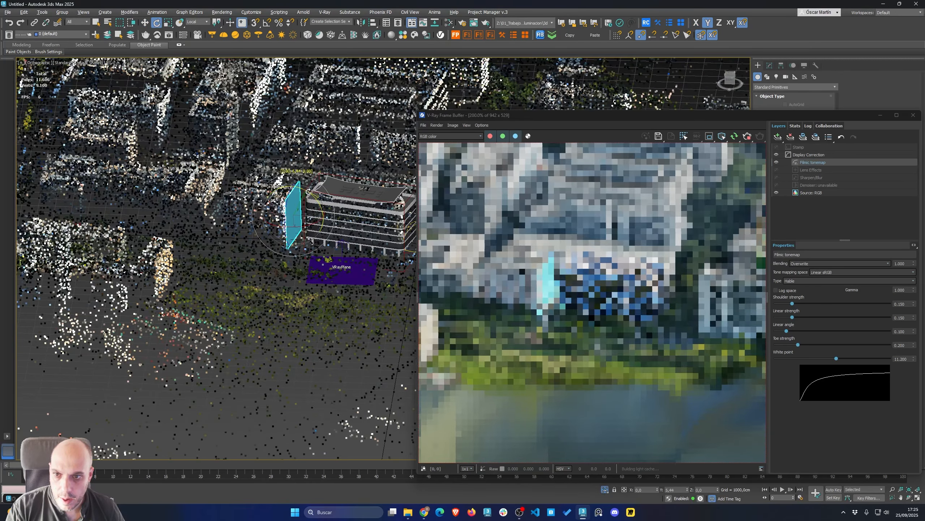
middle_click_drag(311, 198, 311, 233, "alt")
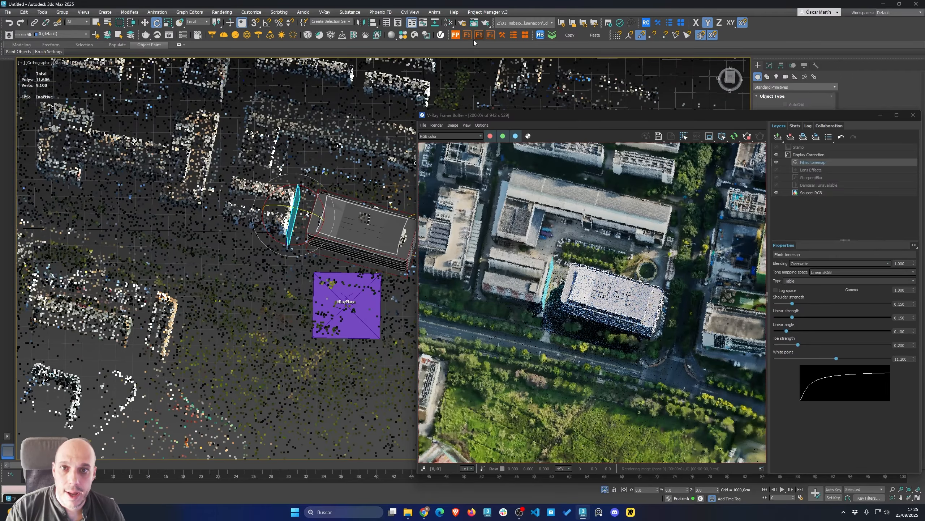
Make the vertical plane a V-Ray shadow catcher and orbit to review the render
left_click(429, 36)
middle_click_drag(354, 241, 209, 244, "alt")
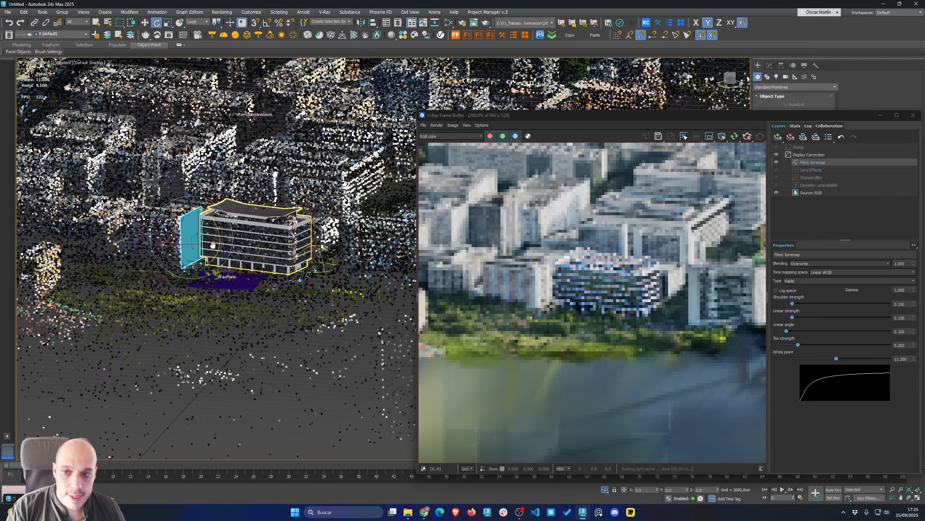
scroll(251, 243, "down", 3)
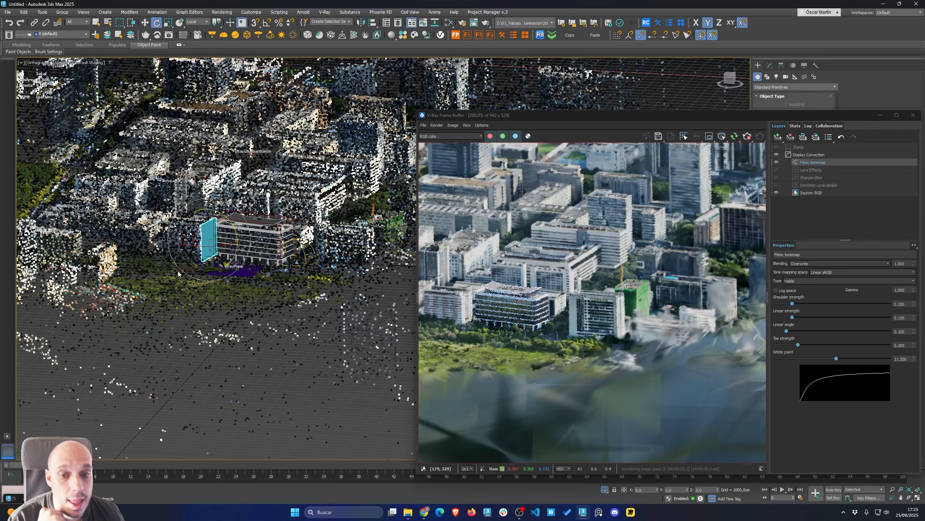
scroll(179, 273, "up", 8)
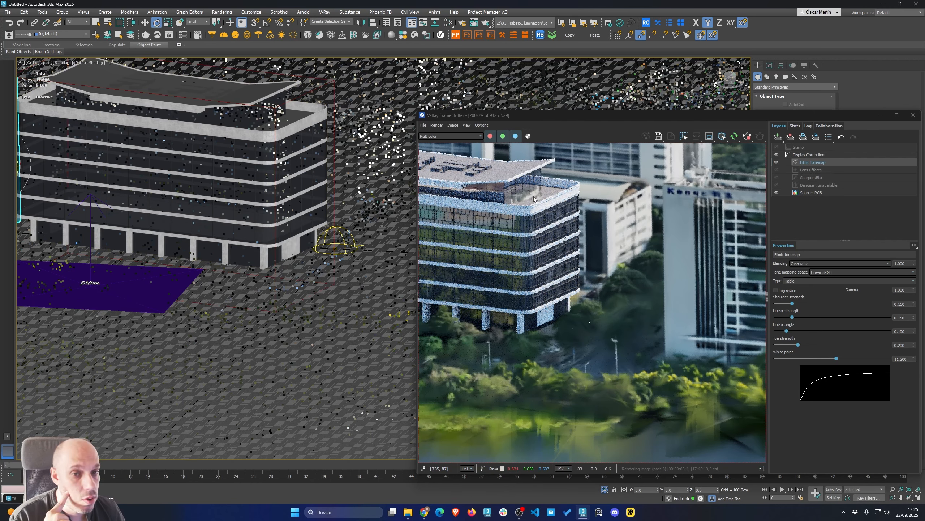
middle_click_drag(161, 294, 286, 277, "alt")
scroll(286, 277, "down", 5)
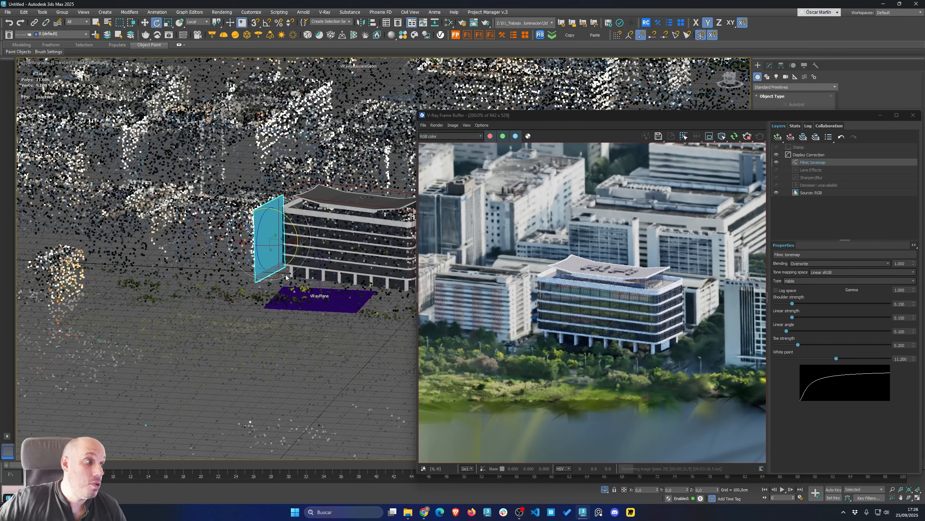
left_click(290, 279)
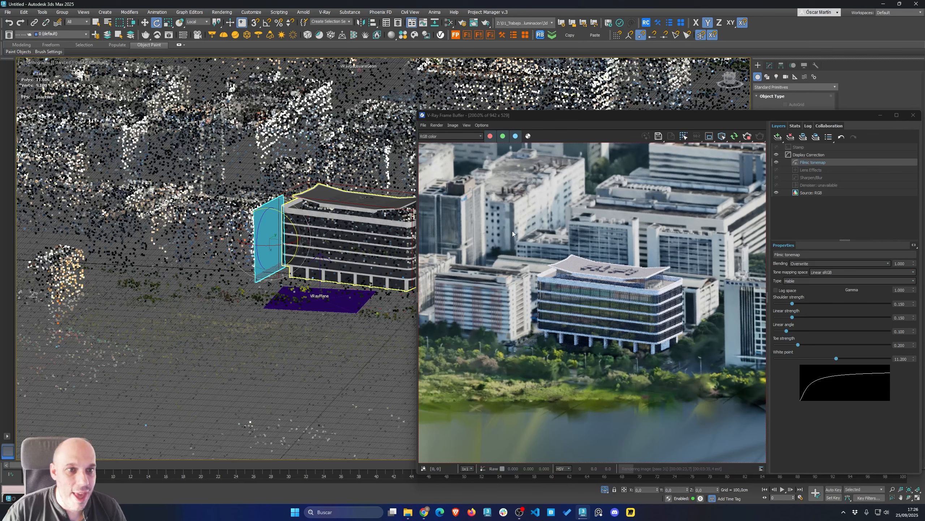
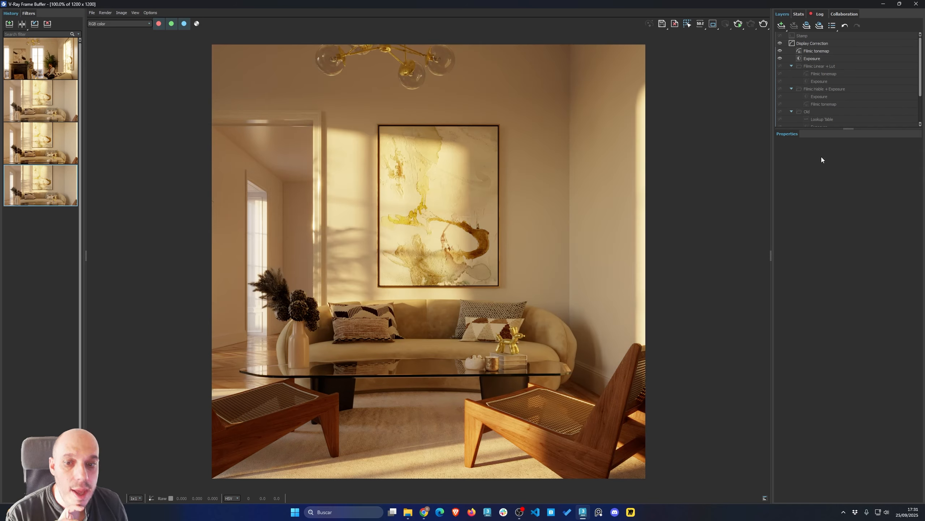
Delete the Exposure layer placed above the Filmic tonemap in the frame buffer's layer stack
left_click(813, 59)
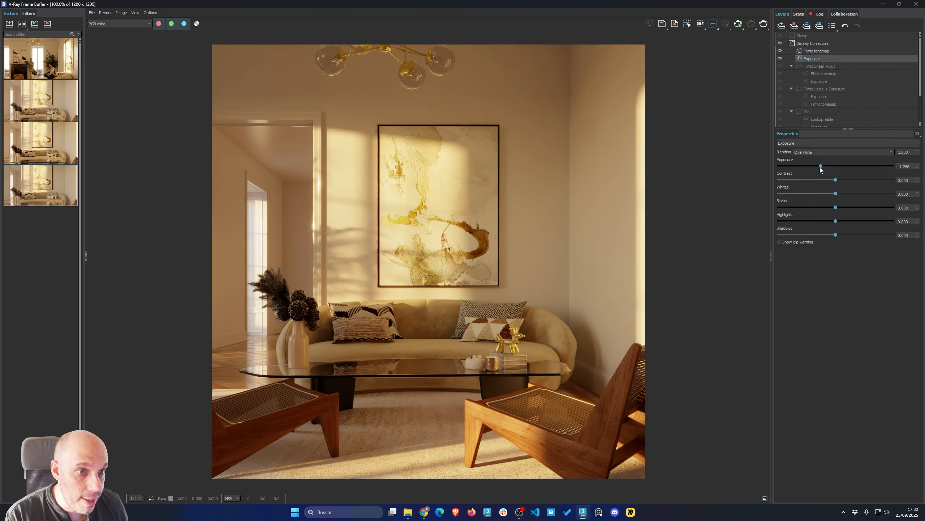
left_click_drag(820, 167, 828, 167)
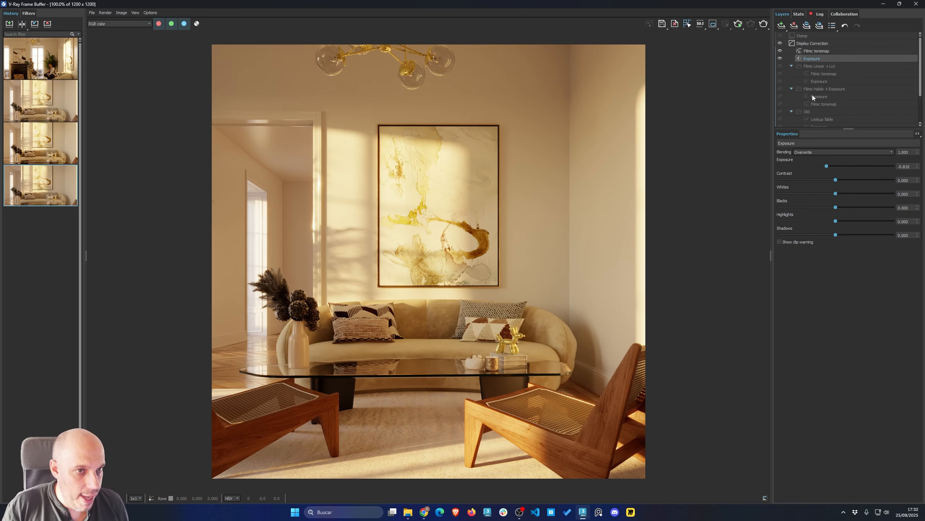
left_click(796, 26)
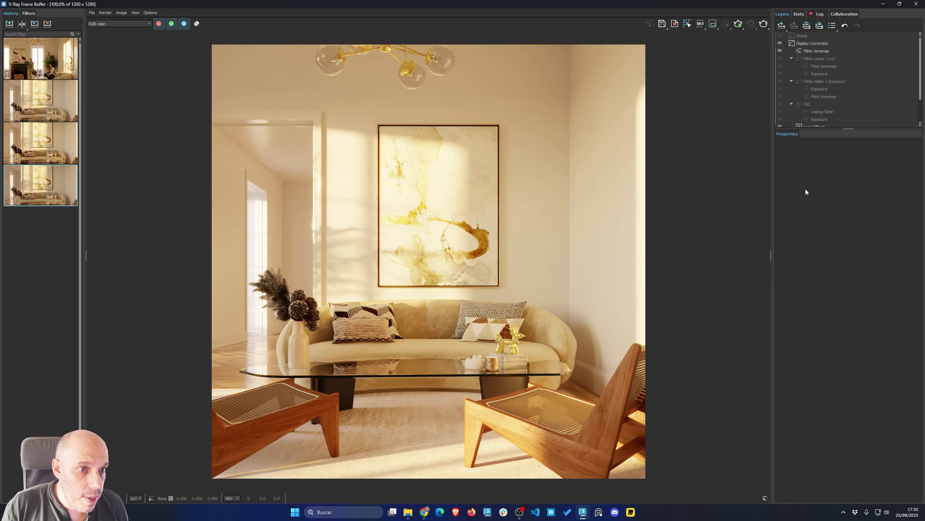
Hide the standalone Filmic tonemap layer and enable the Filmic Linear + Lut layer folder instead
left_click(815, 51)
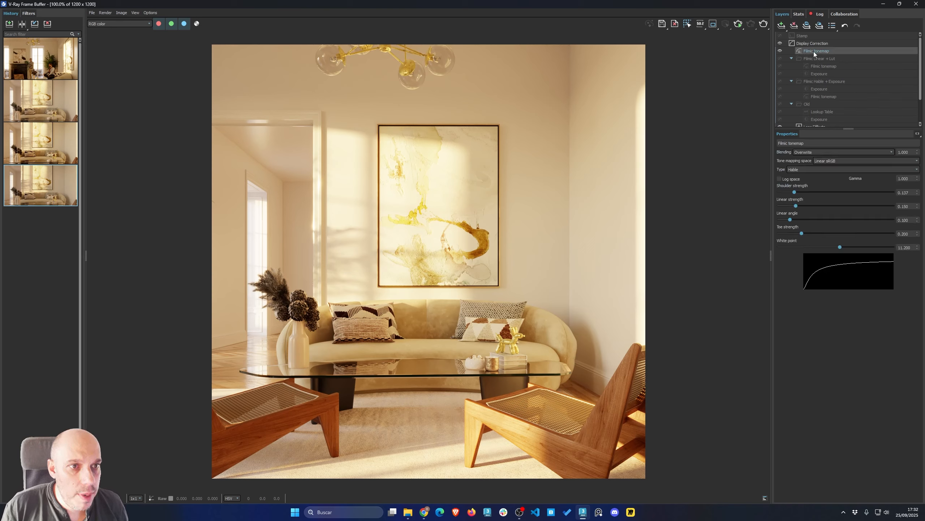
left_click(780, 51)
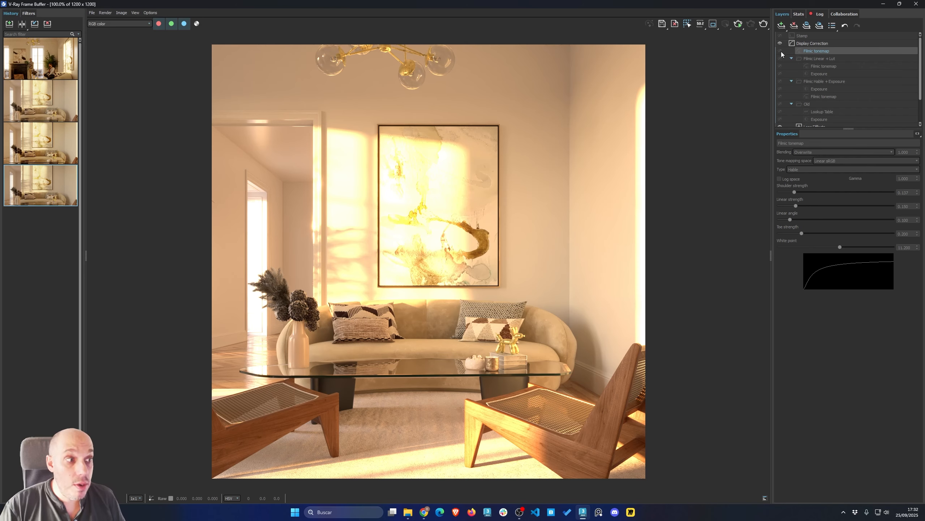
left_click(813, 66)
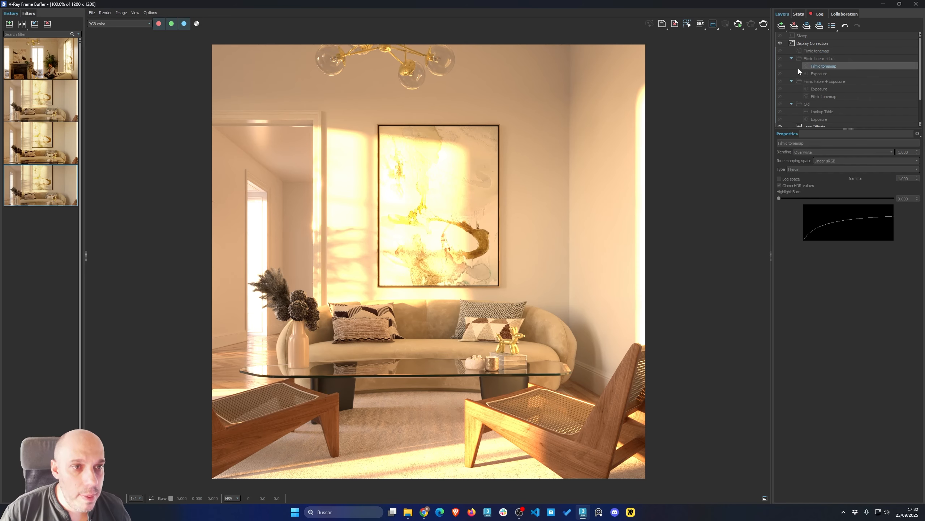
left_click(780, 58)
Set the Filmic Linear + Lut folder's Exposure layer to -0.111 and review its other layers
left_click(819, 74)
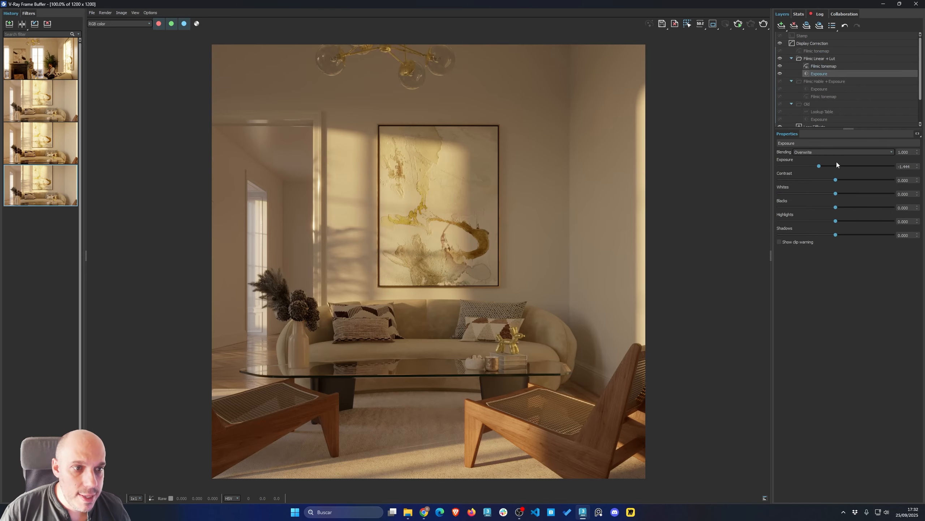
left_click_drag(822, 168, 835, 164)
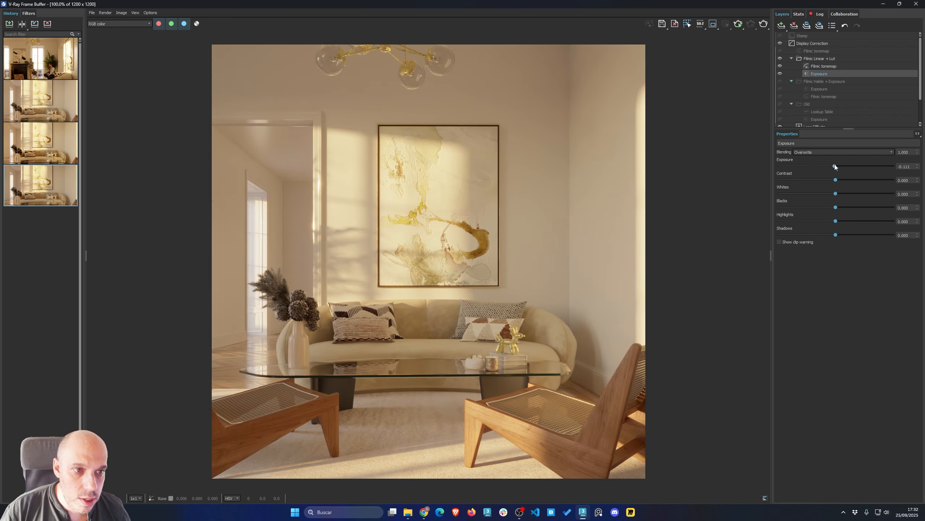
left_click(825, 66)
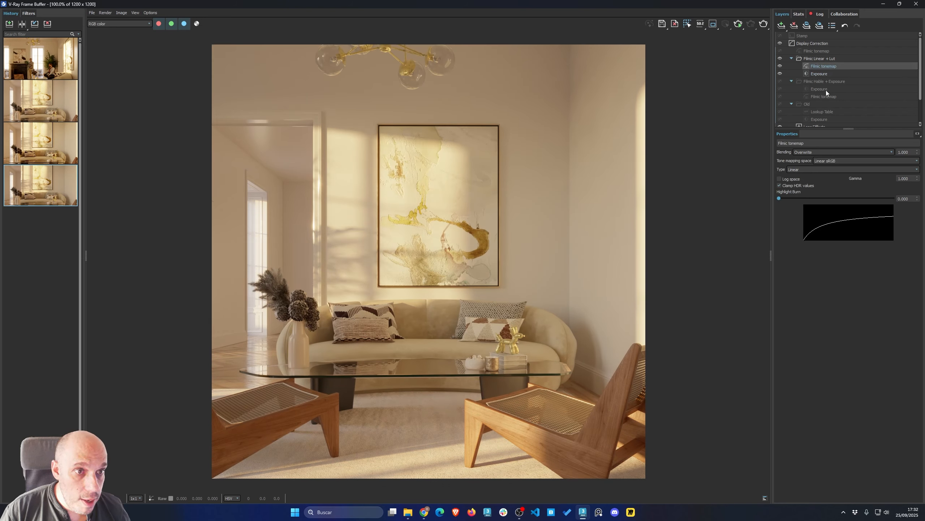
left_click(814, 51)
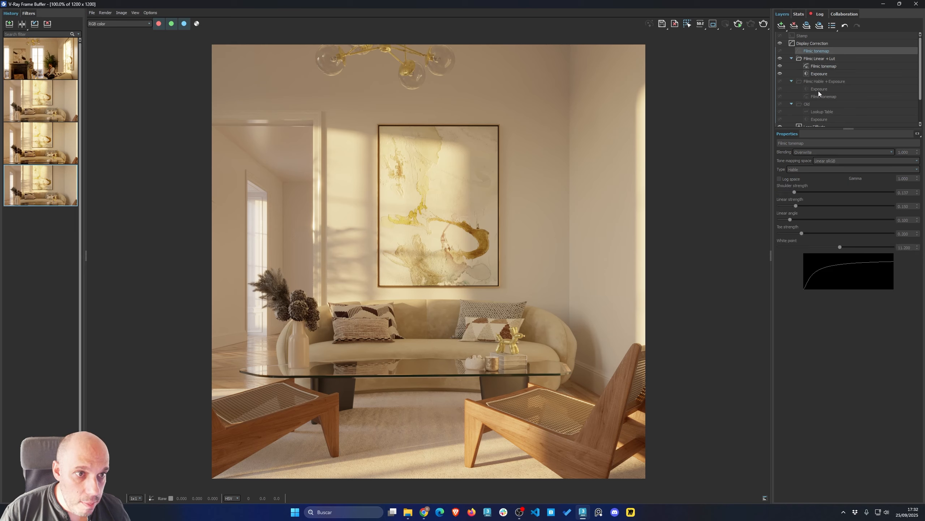
left_click(813, 59)
left_click(816, 74)
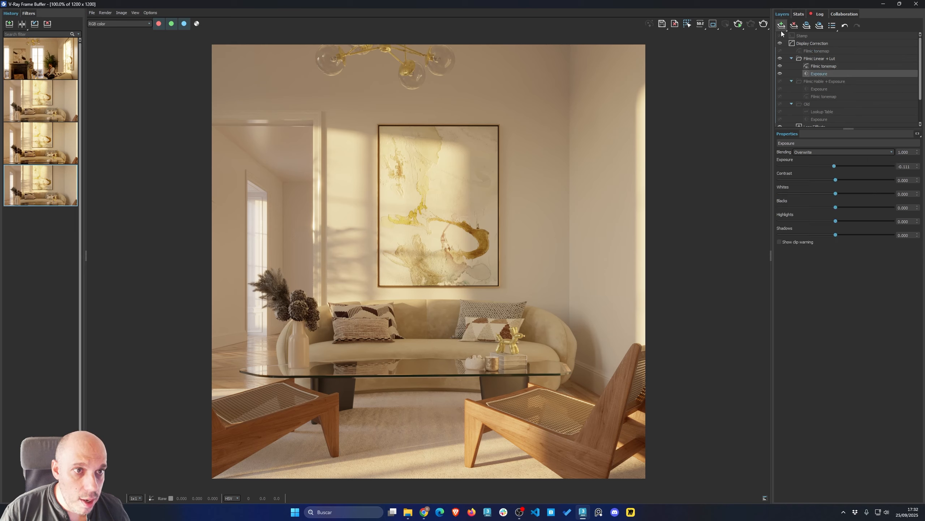
Add a Lookup Table layer and move it to the top of the Filmic Linear + Lut folder
left_click(781, 27)
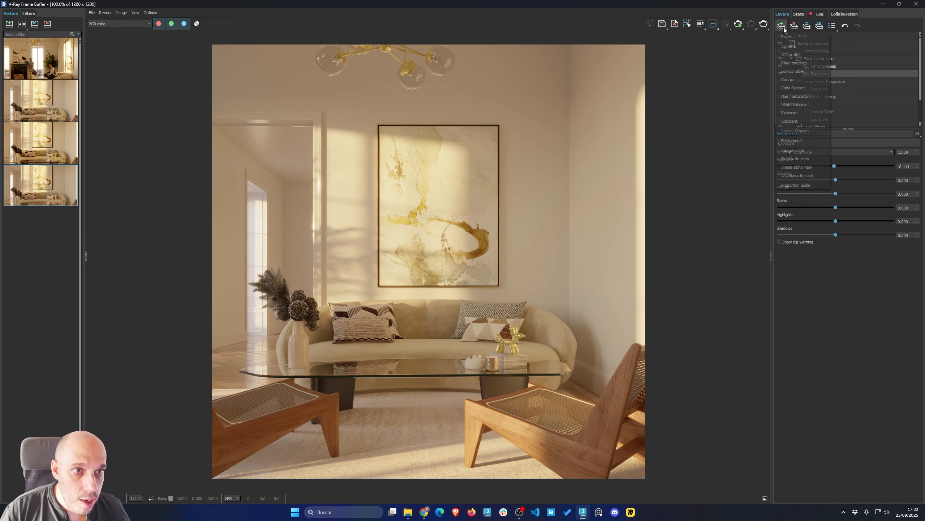
left_click(798, 72)
left_click_drag(813, 74, 820, 63)
left_click(826, 67)
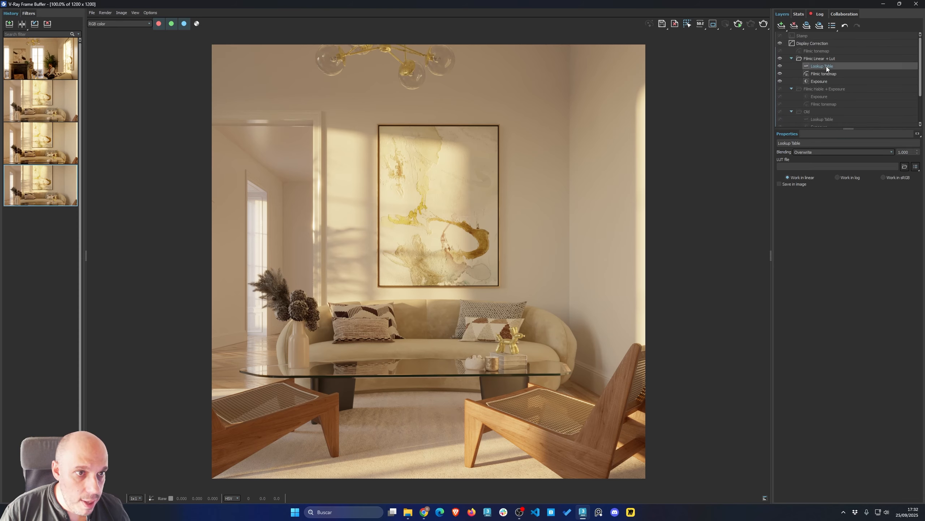
Load the Contrast Neutral_TFS.cube file from the LUTs folder into the Lookup Table layer
left_click(905, 166)
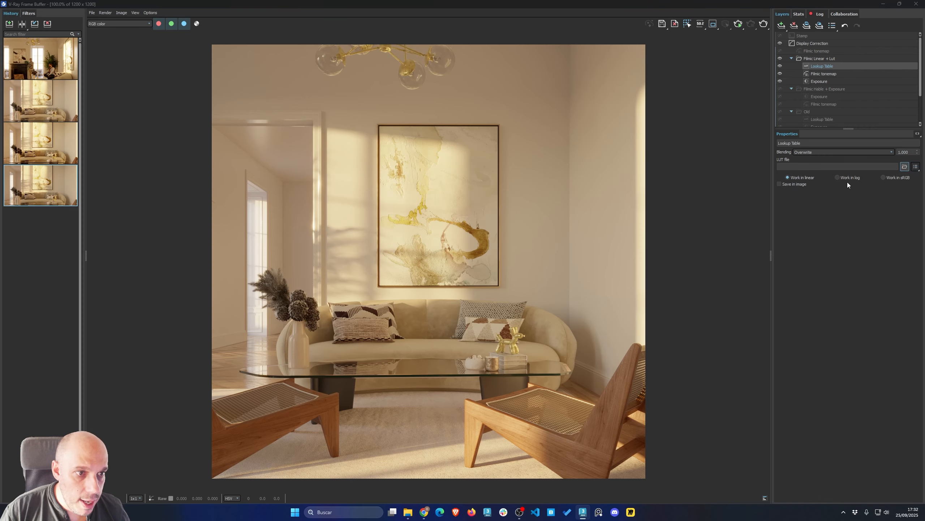
left_click(43, 163)
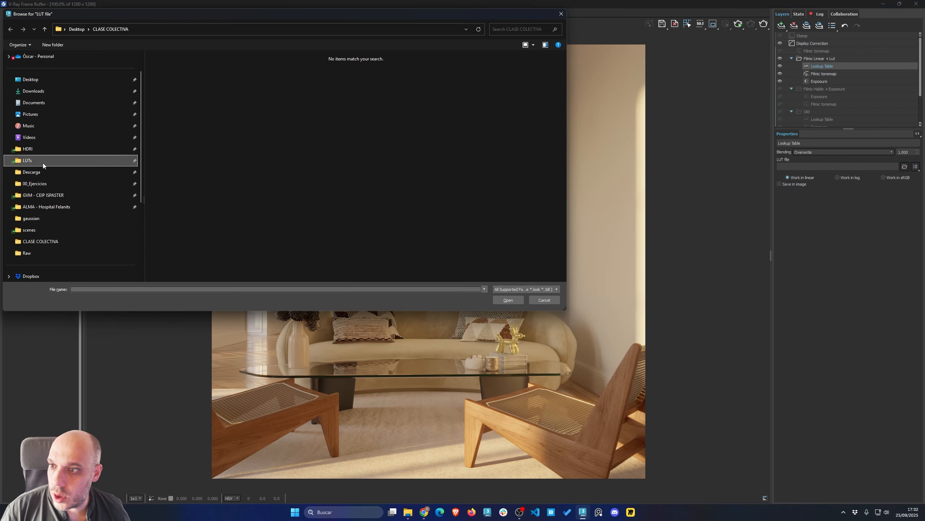
left_click(179, 158)
double_click(179, 158)
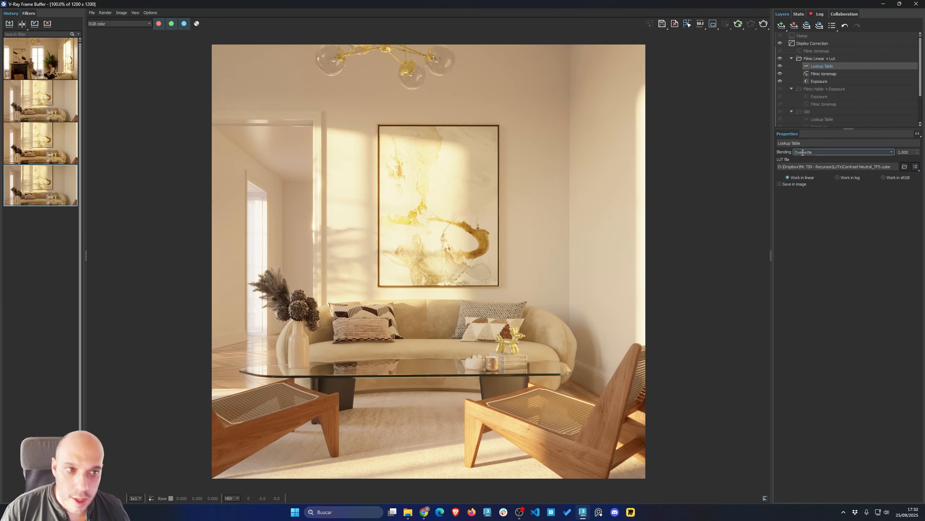
Review the settings of the folder's Lookup Table, Filmic tonemap and Exposure layers
left_click(818, 74)
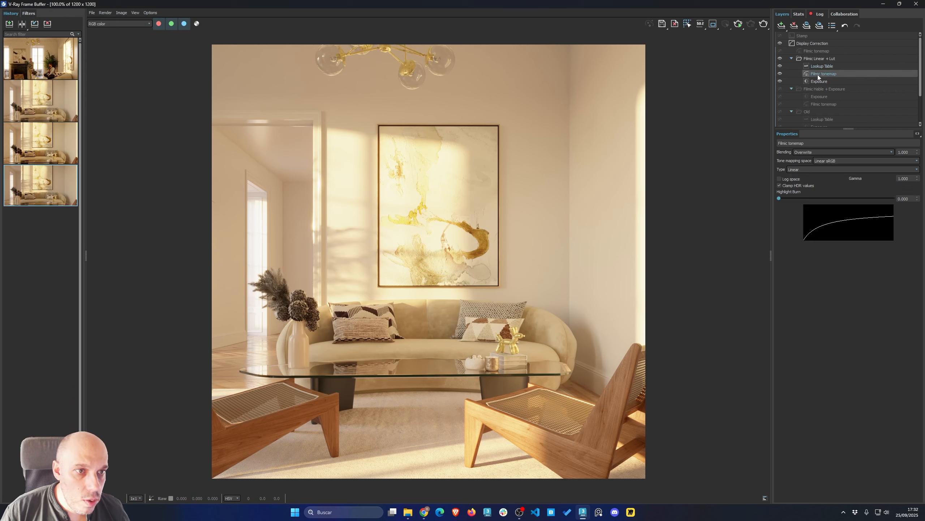
left_click(823, 68)
left_click(821, 73)
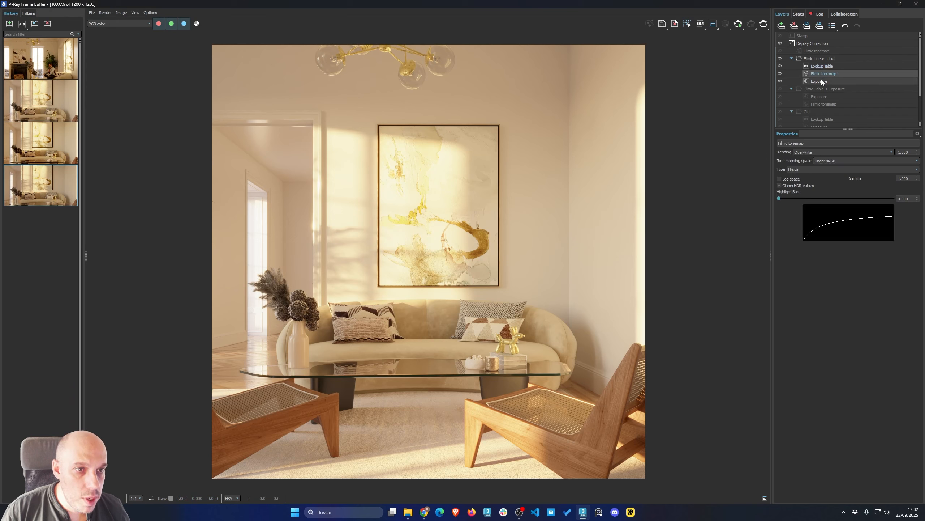
left_click(820, 81)
left_click(820, 67)
left_click(820, 80)
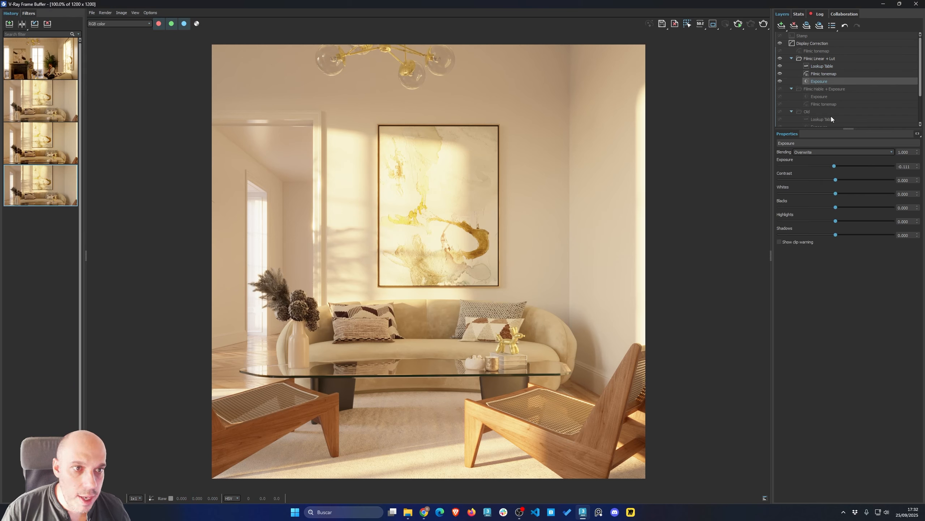
left_click_drag(834, 166, 825, 166)
left_click(825, 73)
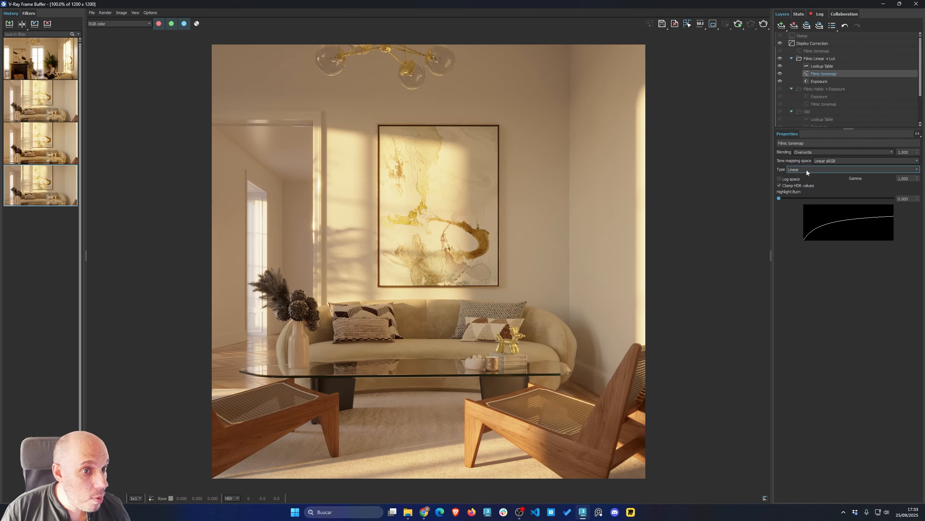
mouse_move(780, 199)
left_mouse_down()
mouse_move(917, 198)
mouse_move(779, 199)
left_mouse_up()
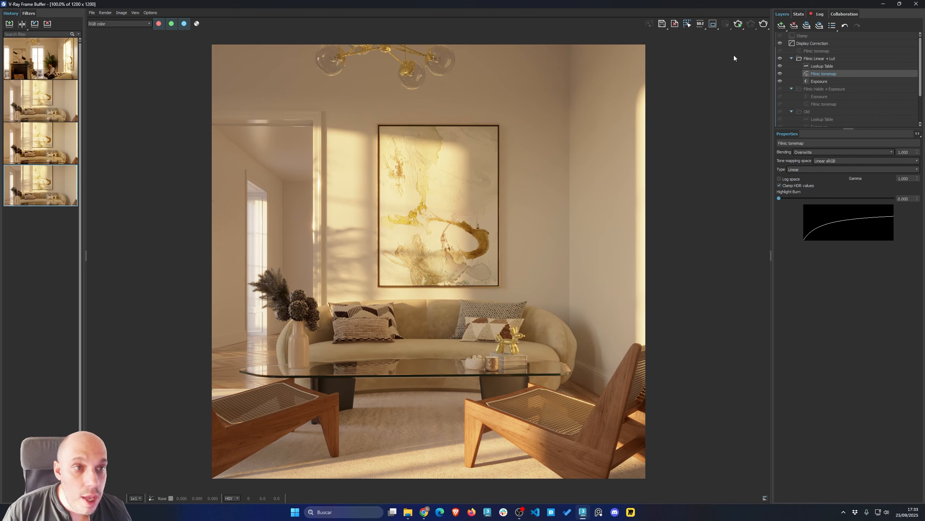
Set the folder's Exposure layer to exposure -0.873 and contrast -0.026 with the clip warning shown
left_click(816, 67)
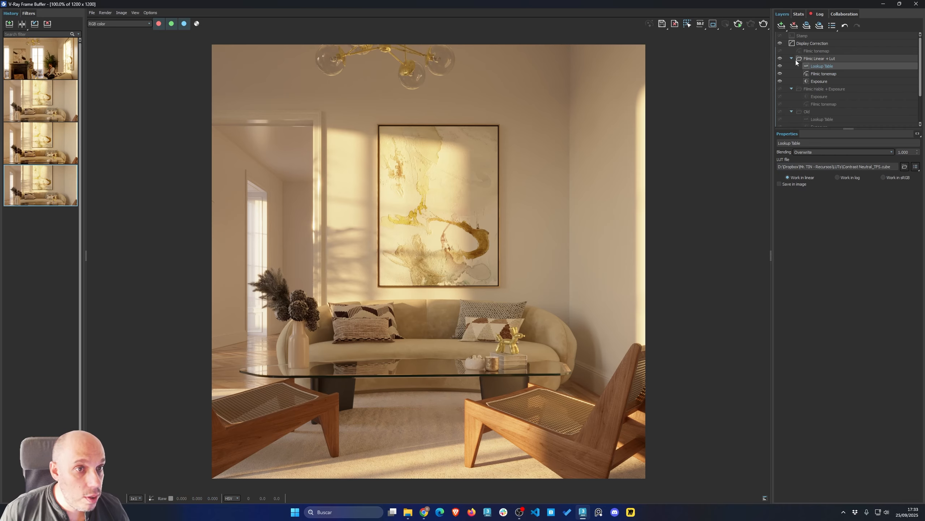
left_click(829, 82)
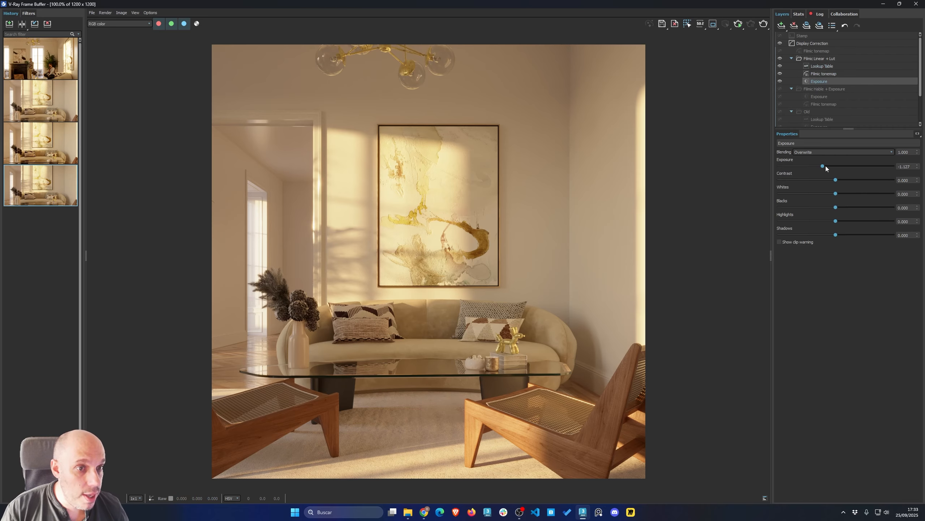
mouse_move(822, 166)
left_mouse_down()
mouse_move(808, 165)
mouse_move(830, 167)
mouse_move(811, 161)
mouse_move(827, 157)
left_mouse_up()
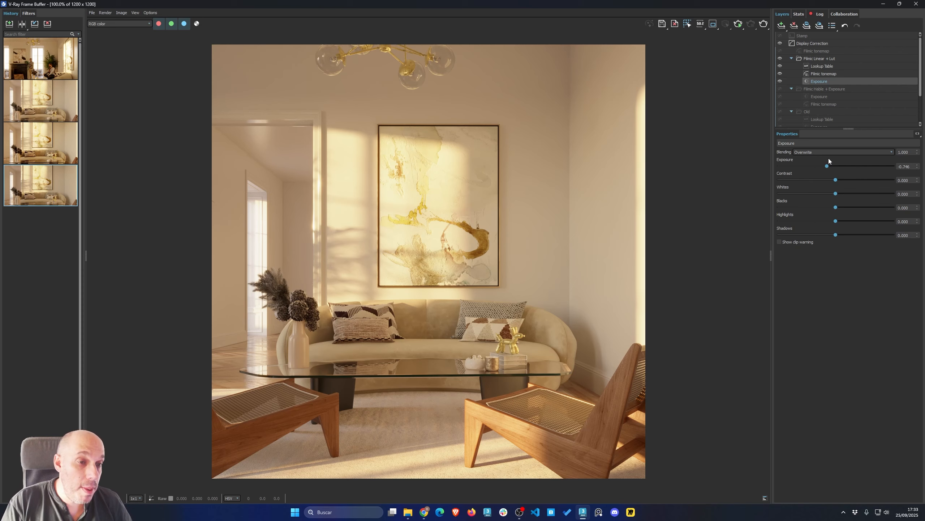
left_click_drag(827, 166, 841, 166)
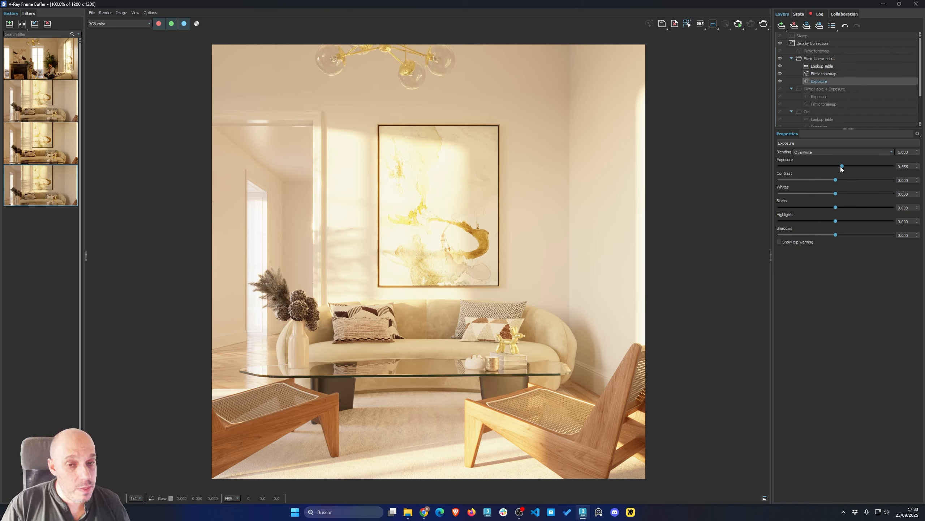
mouse_move(842, 167)
left_mouse_down()
mouse_move(807, 167)
mouse_move(829, 167)
left_mouse_up()
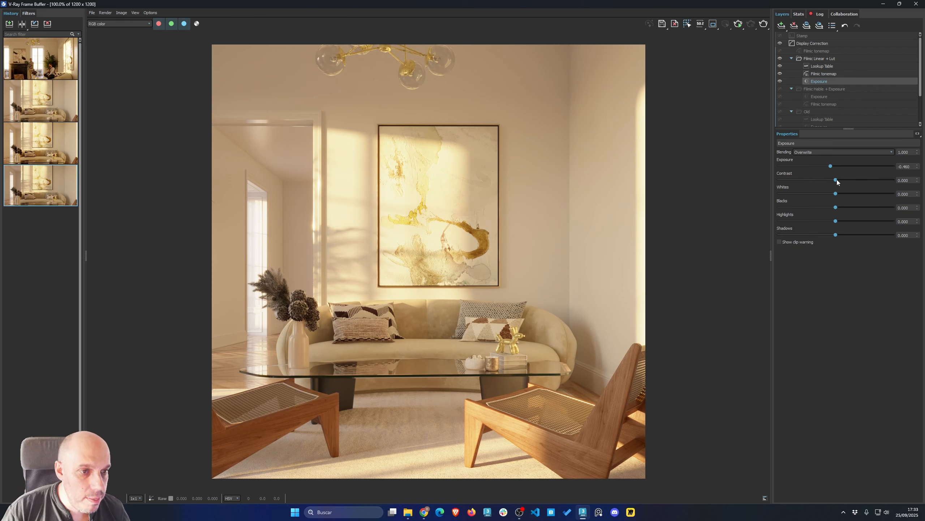
mouse_move(837, 179)
left_mouse_down()
mouse_move(859, 182)
mouse_move(846, 183)
left_mouse_up()
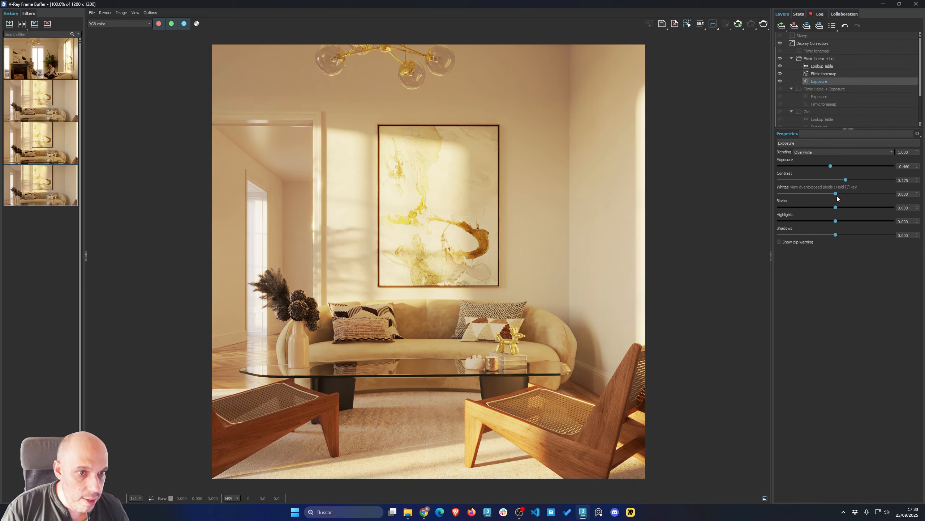
left_click(780, 242)
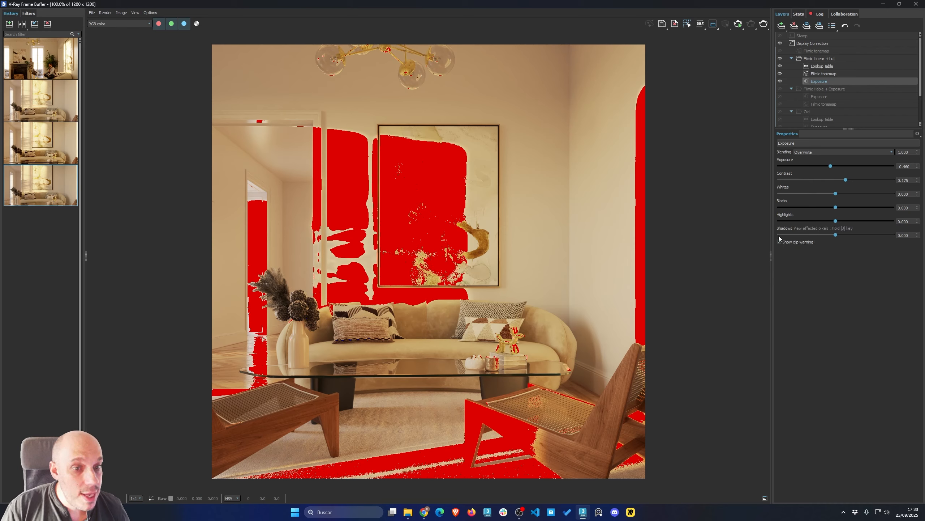
mouse_move(830, 166)
left_mouse_down()
mouse_move(823, 165)
mouse_move(837, 180)
mouse_move(802, 182)
mouse_move(834, 181)
left_mouse_up()
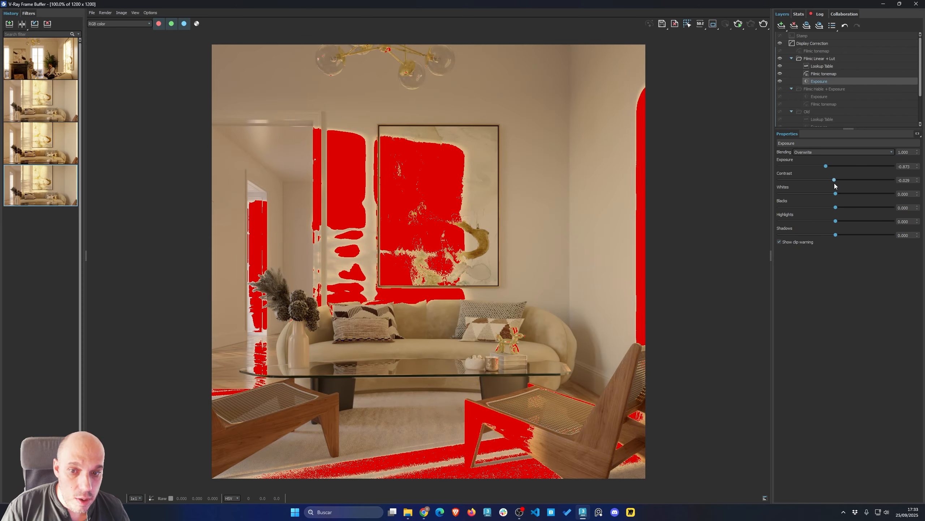
Toggle the Exposure layer's clip warning off and on to compare the render
left_click(784, 243)
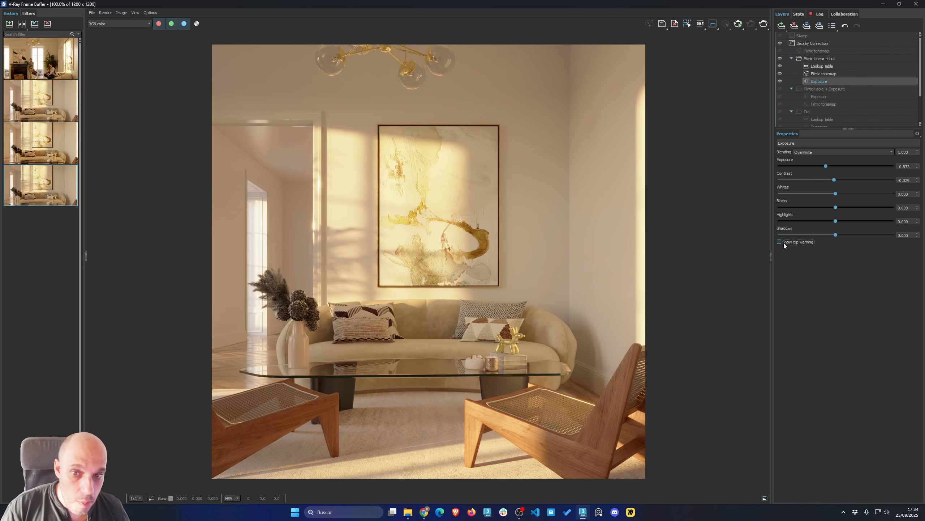
left_click(784, 242)
left_click(780, 241)
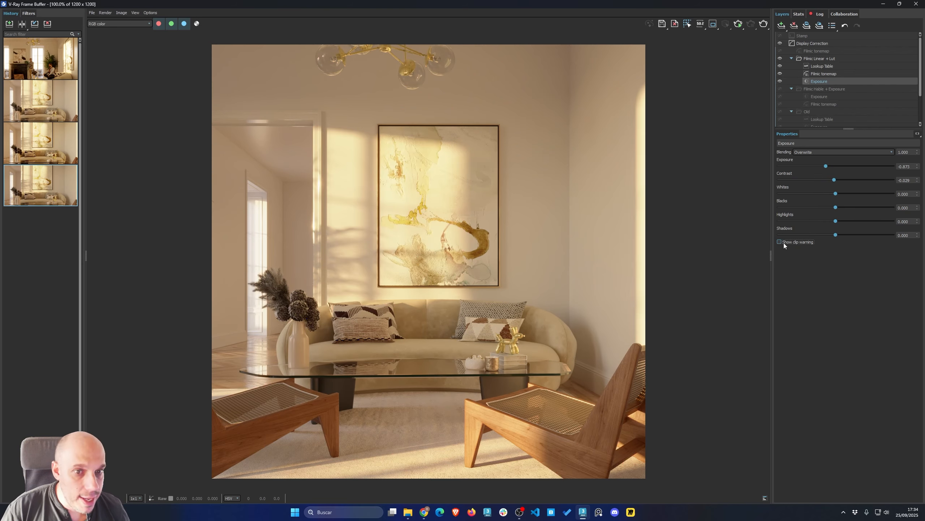
left_click(780, 242)
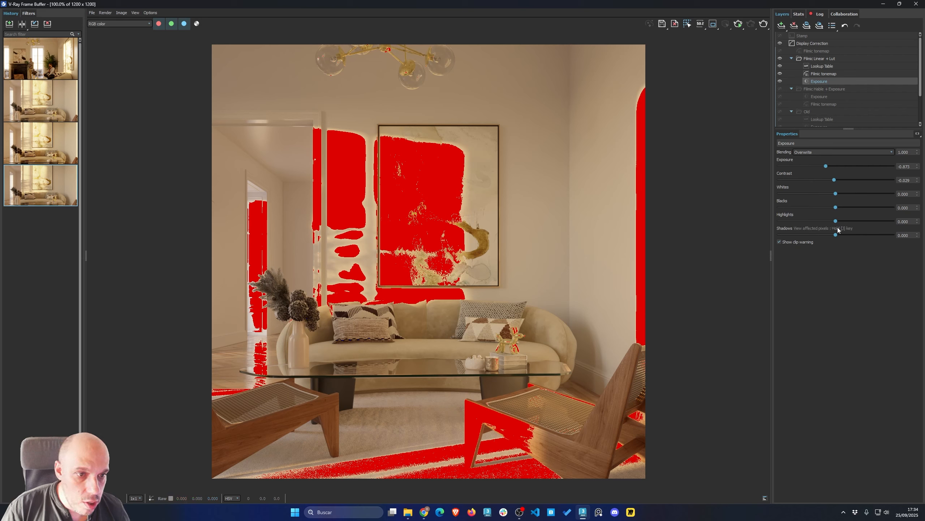
Set shadows to -0.806, turn off the clip warning, and set whites to -0.552
left_click_drag(837, 234, 813, 234)
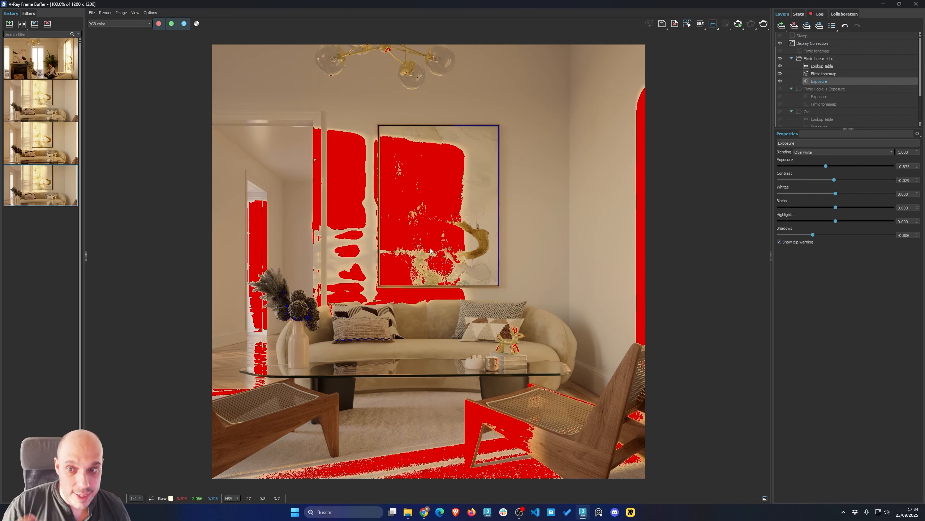
left_click(780, 242)
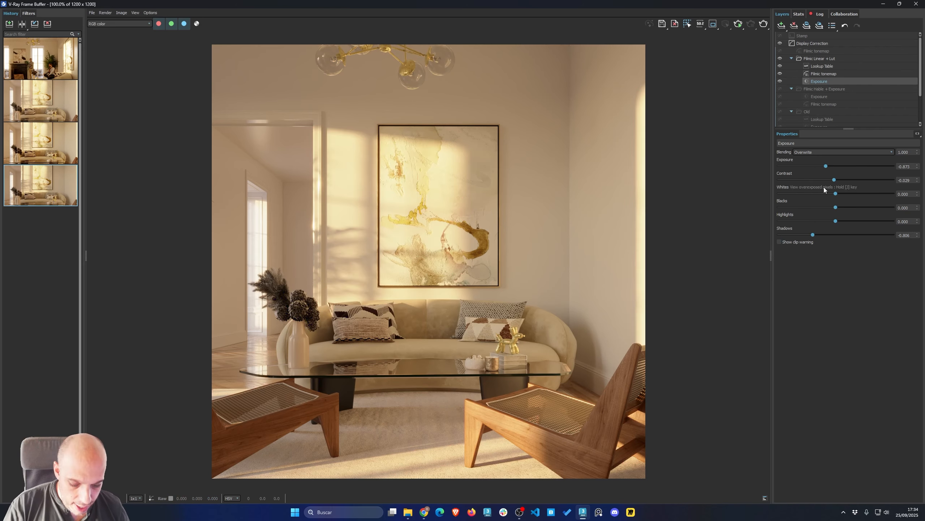
key("j")
left_click_drag(836, 193, 821, 193)
key("j")
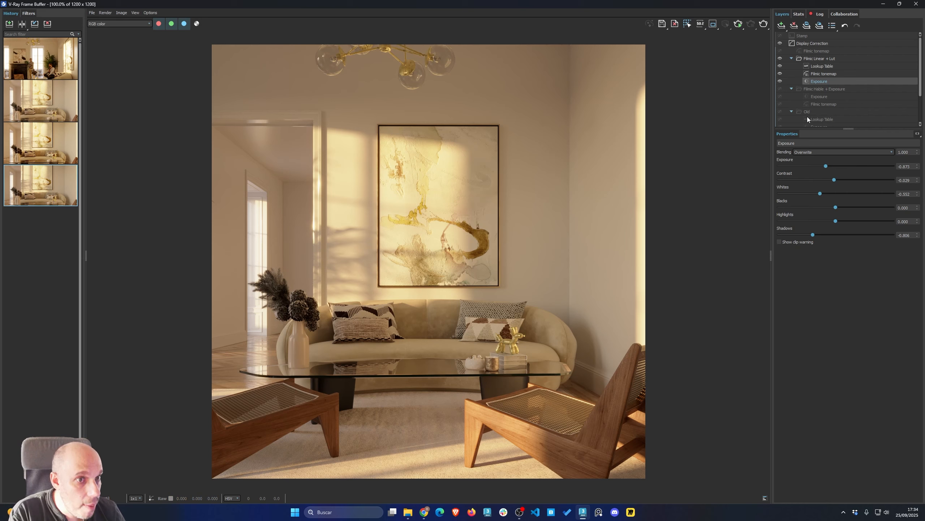
Switch off the Filmic Linear + Lut folder, enable the standalone Filmic tonemap layer and lower its shoulder strength
left_click(826, 73)
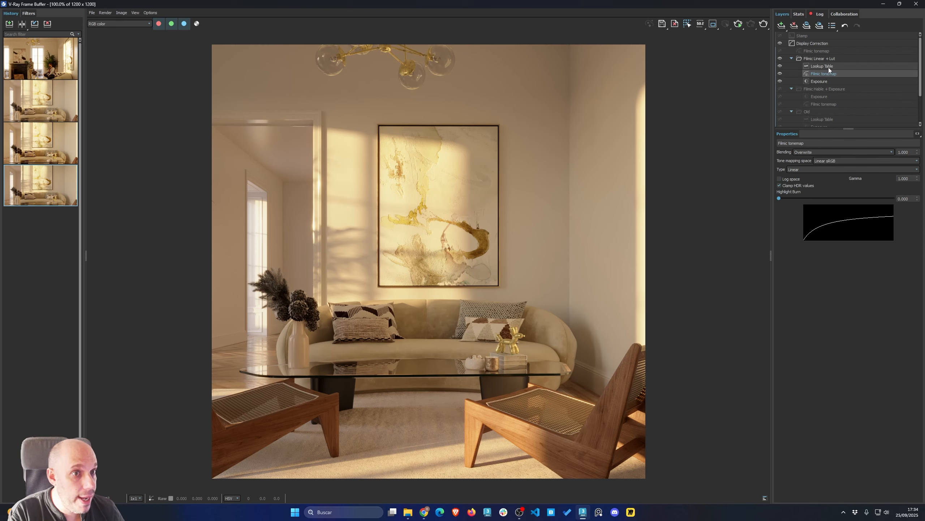
left_click(807, 89)
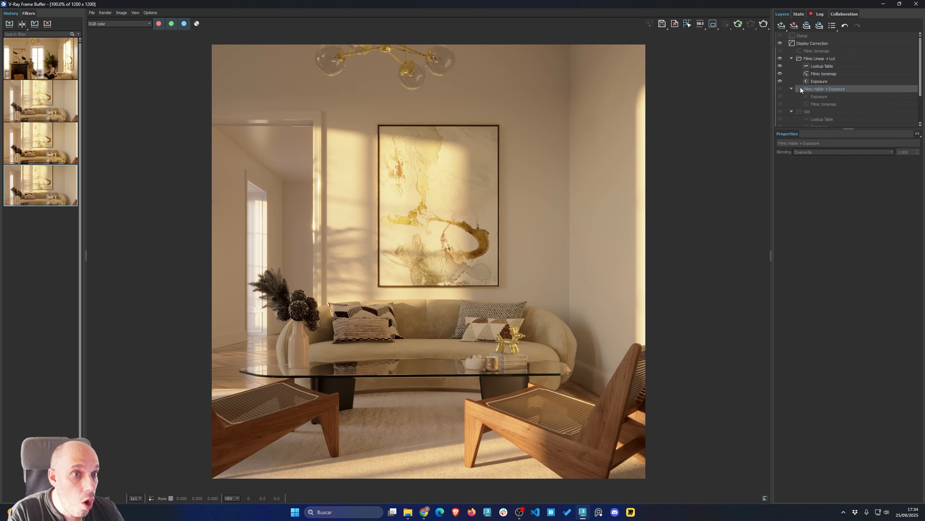
left_click(813, 50)
left_click(780, 58)
left_click(780, 50)
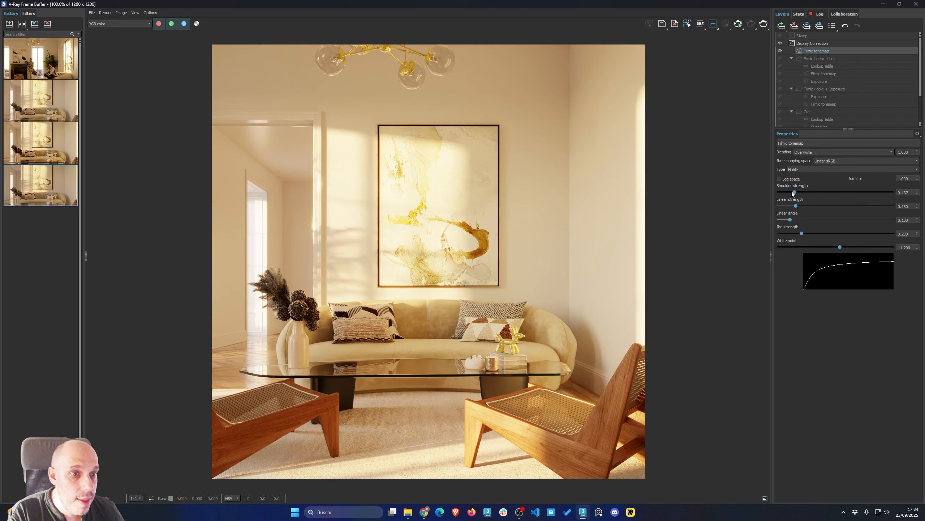
left_click_drag(795, 192, 786, 192)
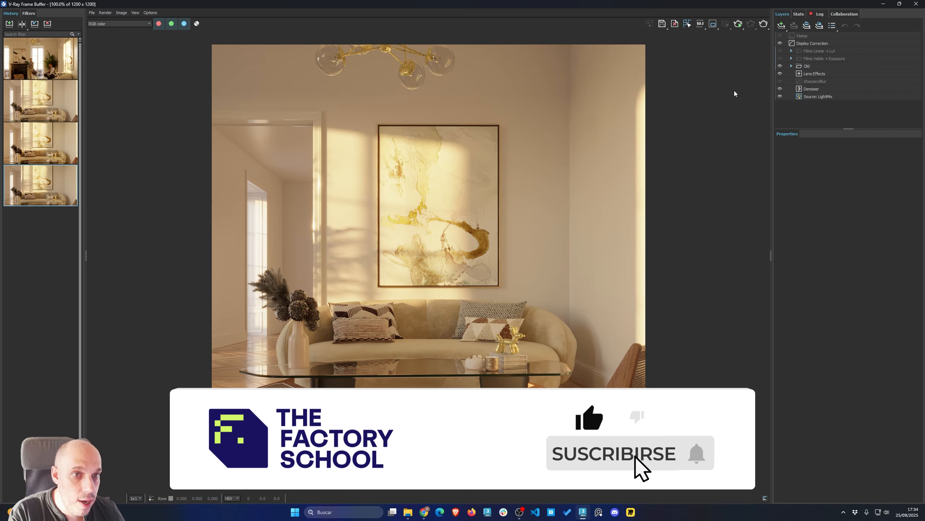
Turn on A/B comparison in the history, setting the FILMIC HABLE render as B and the OLD render as A
left_click(21, 24)
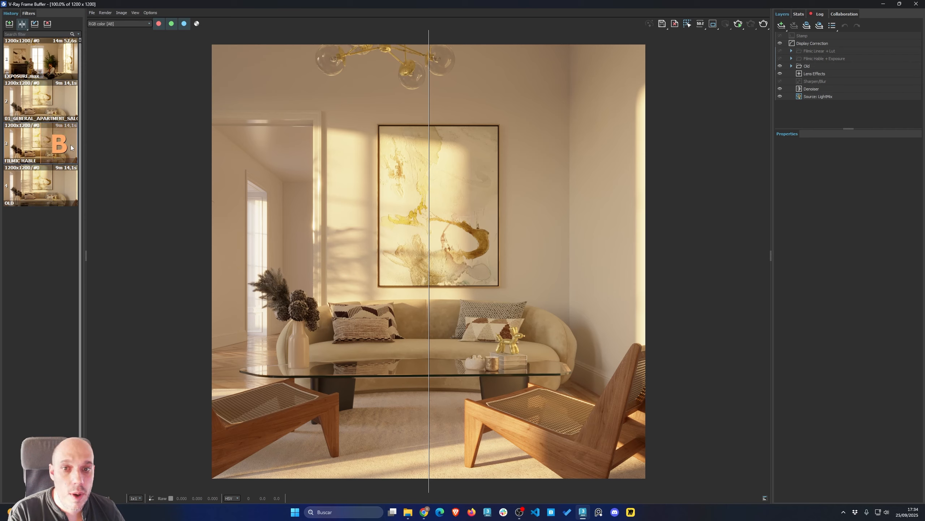
left_click(71, 145)
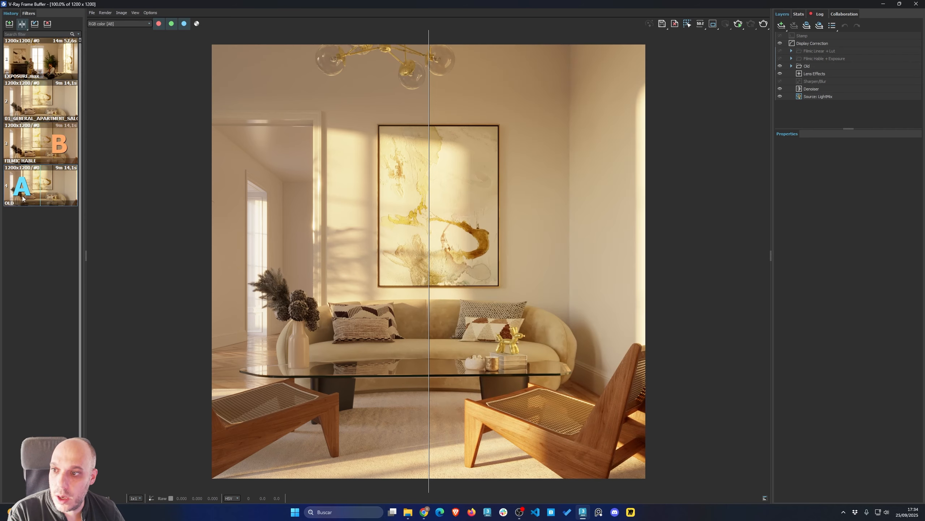
left_click(24, 190)
Move the comparison divider back and forth across the image to compare the two renders
left_click_drag(431, 189, 243, 214)
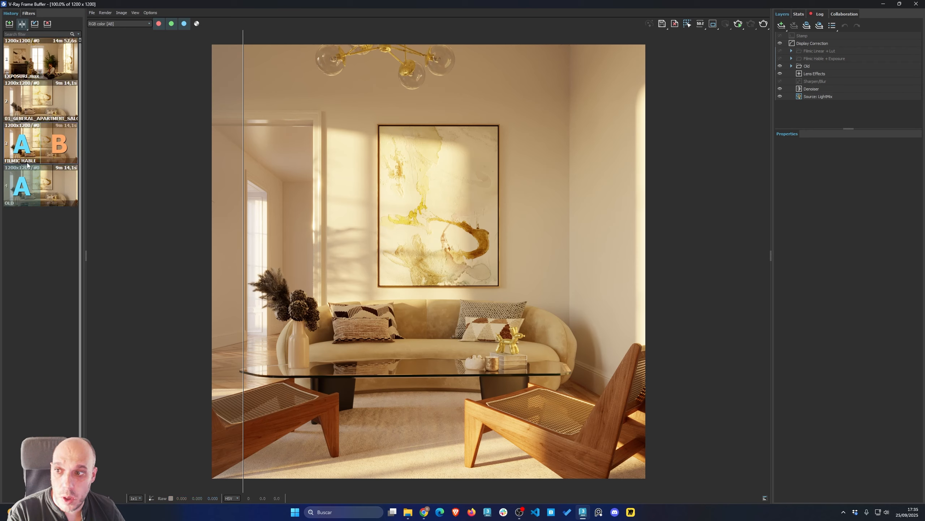
left_click_drag(245, 169, 565, 229)
left_click_drag(688, 234, 301, 243)
left_click_drag(502, 246, 257, 246)
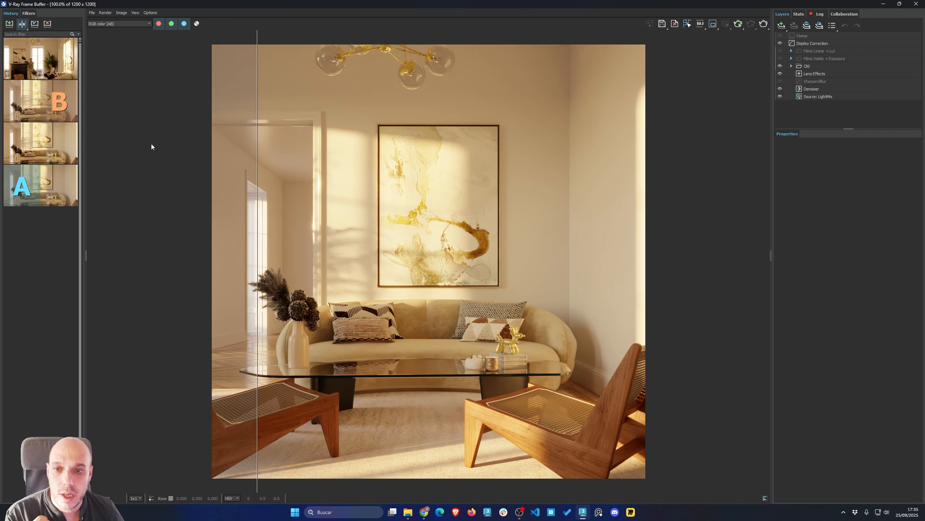
left_click_drag(257, 192, 713, 255)
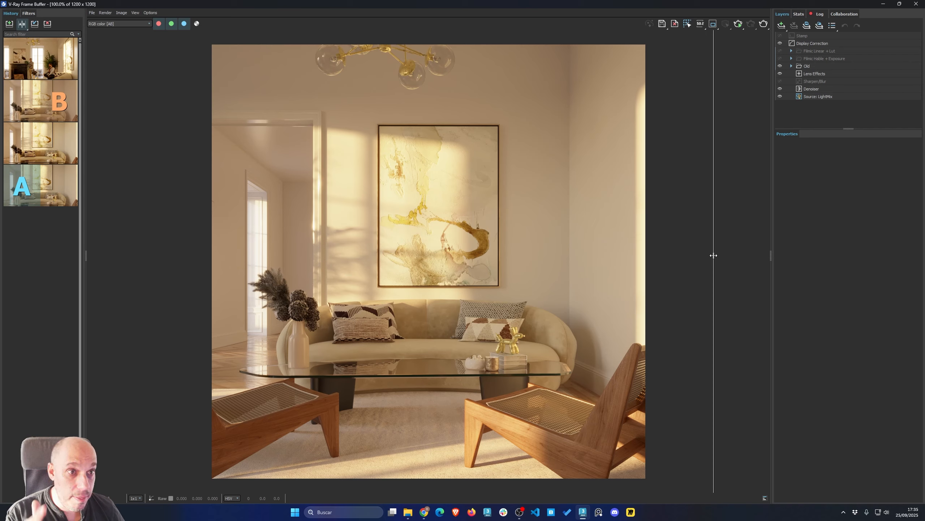
left_click_drag(714, 256, 363, 179)
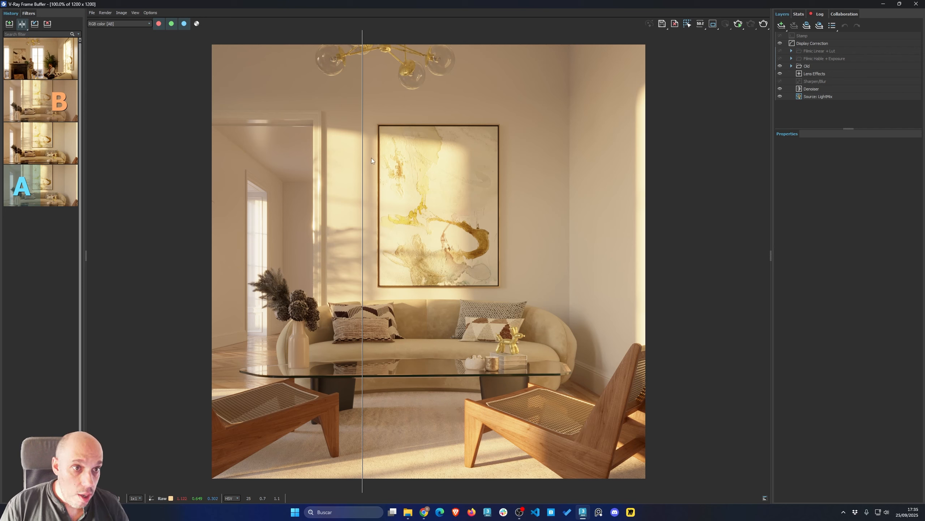
Enable the Filmic Hable + Exposure folder and its Filmic tonemap layer, and open the Filmic Linear + Lut folder's Filmic tonemap
left_click(798, 59)
left_click(791, 59)
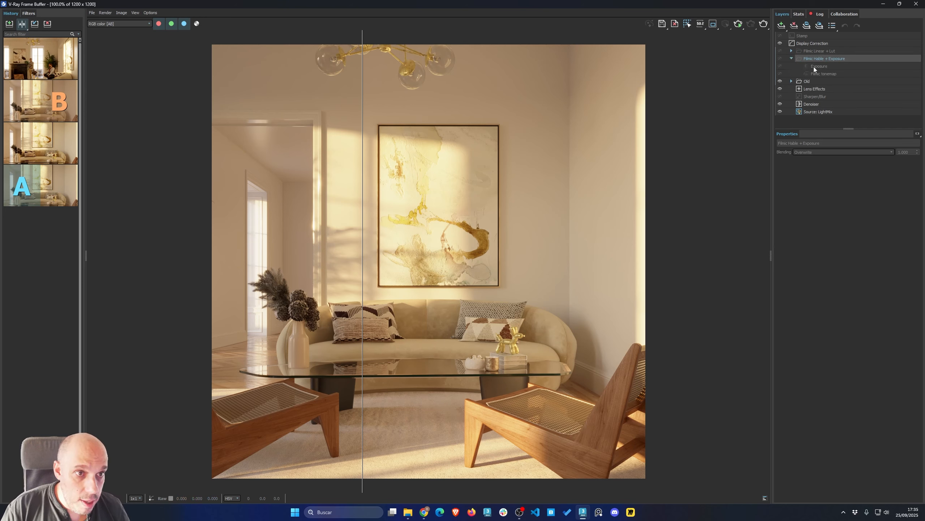
left_click(809, 73)
left_click(779, 59)
left_click(779, 73)
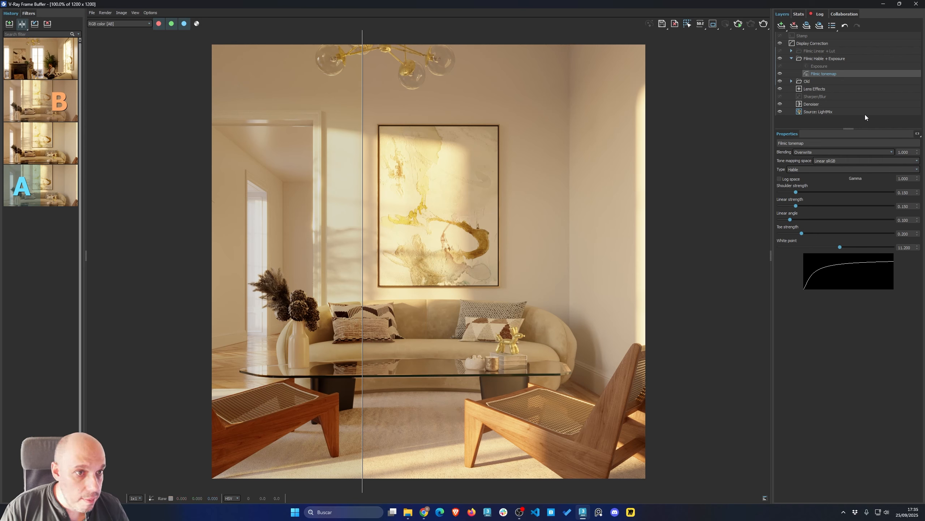
left_click(809, 51)
left_click(792, 51)
left_click(817, 67)
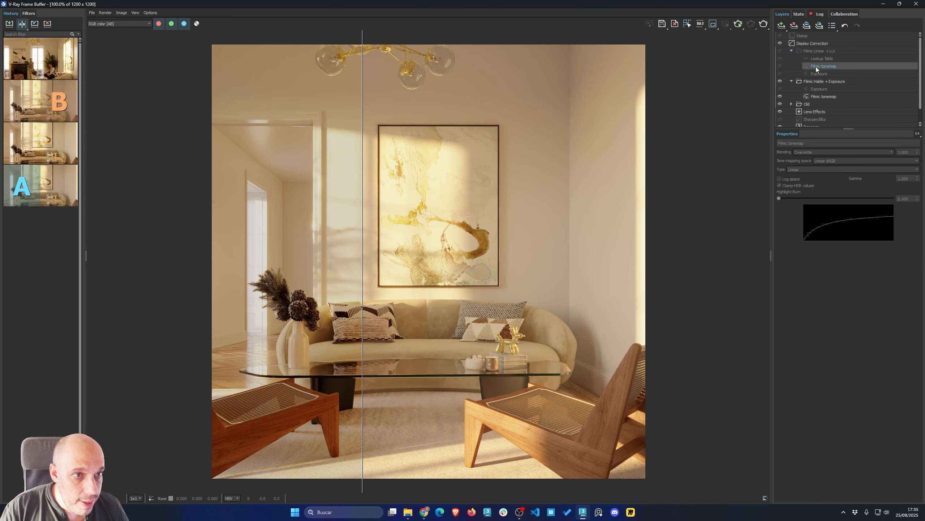